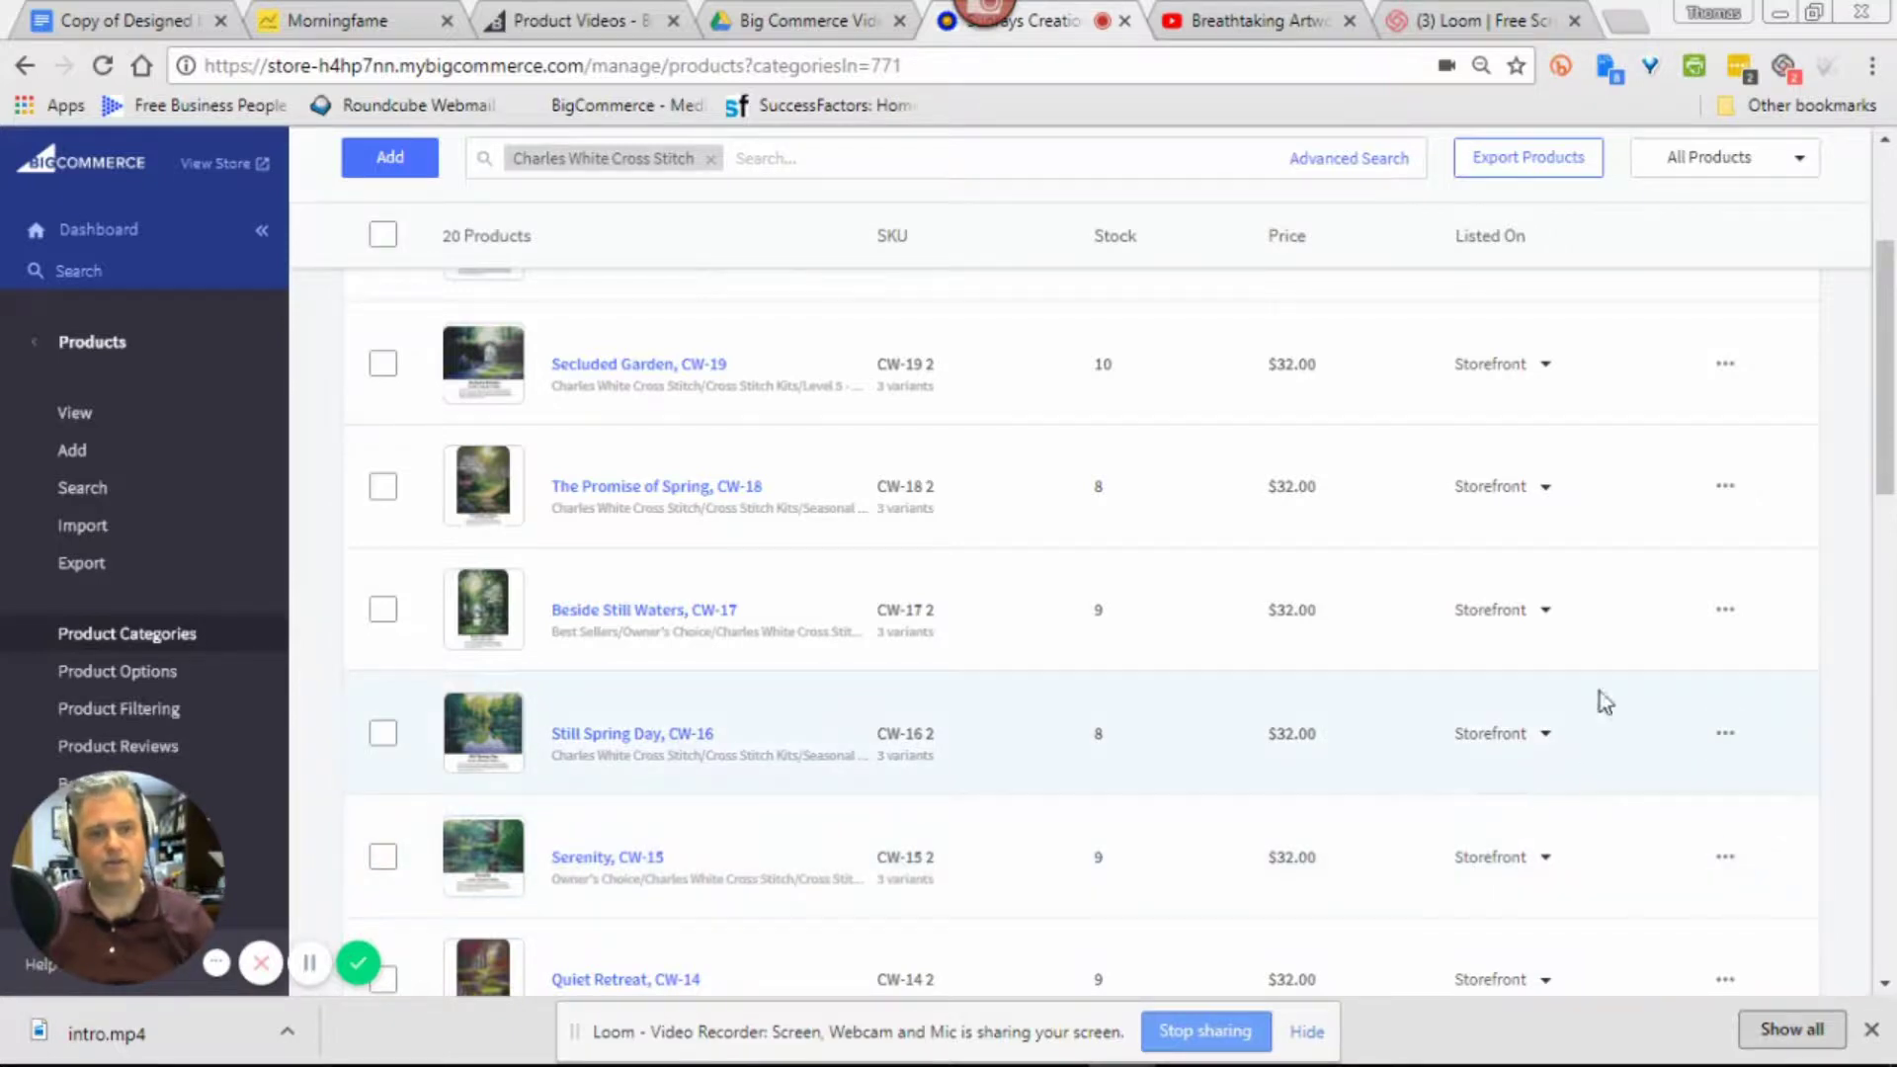
Zoom the page in three steps and close the Secluded Garden, CW-19 quick-edit panel
left_click(1047, 321)
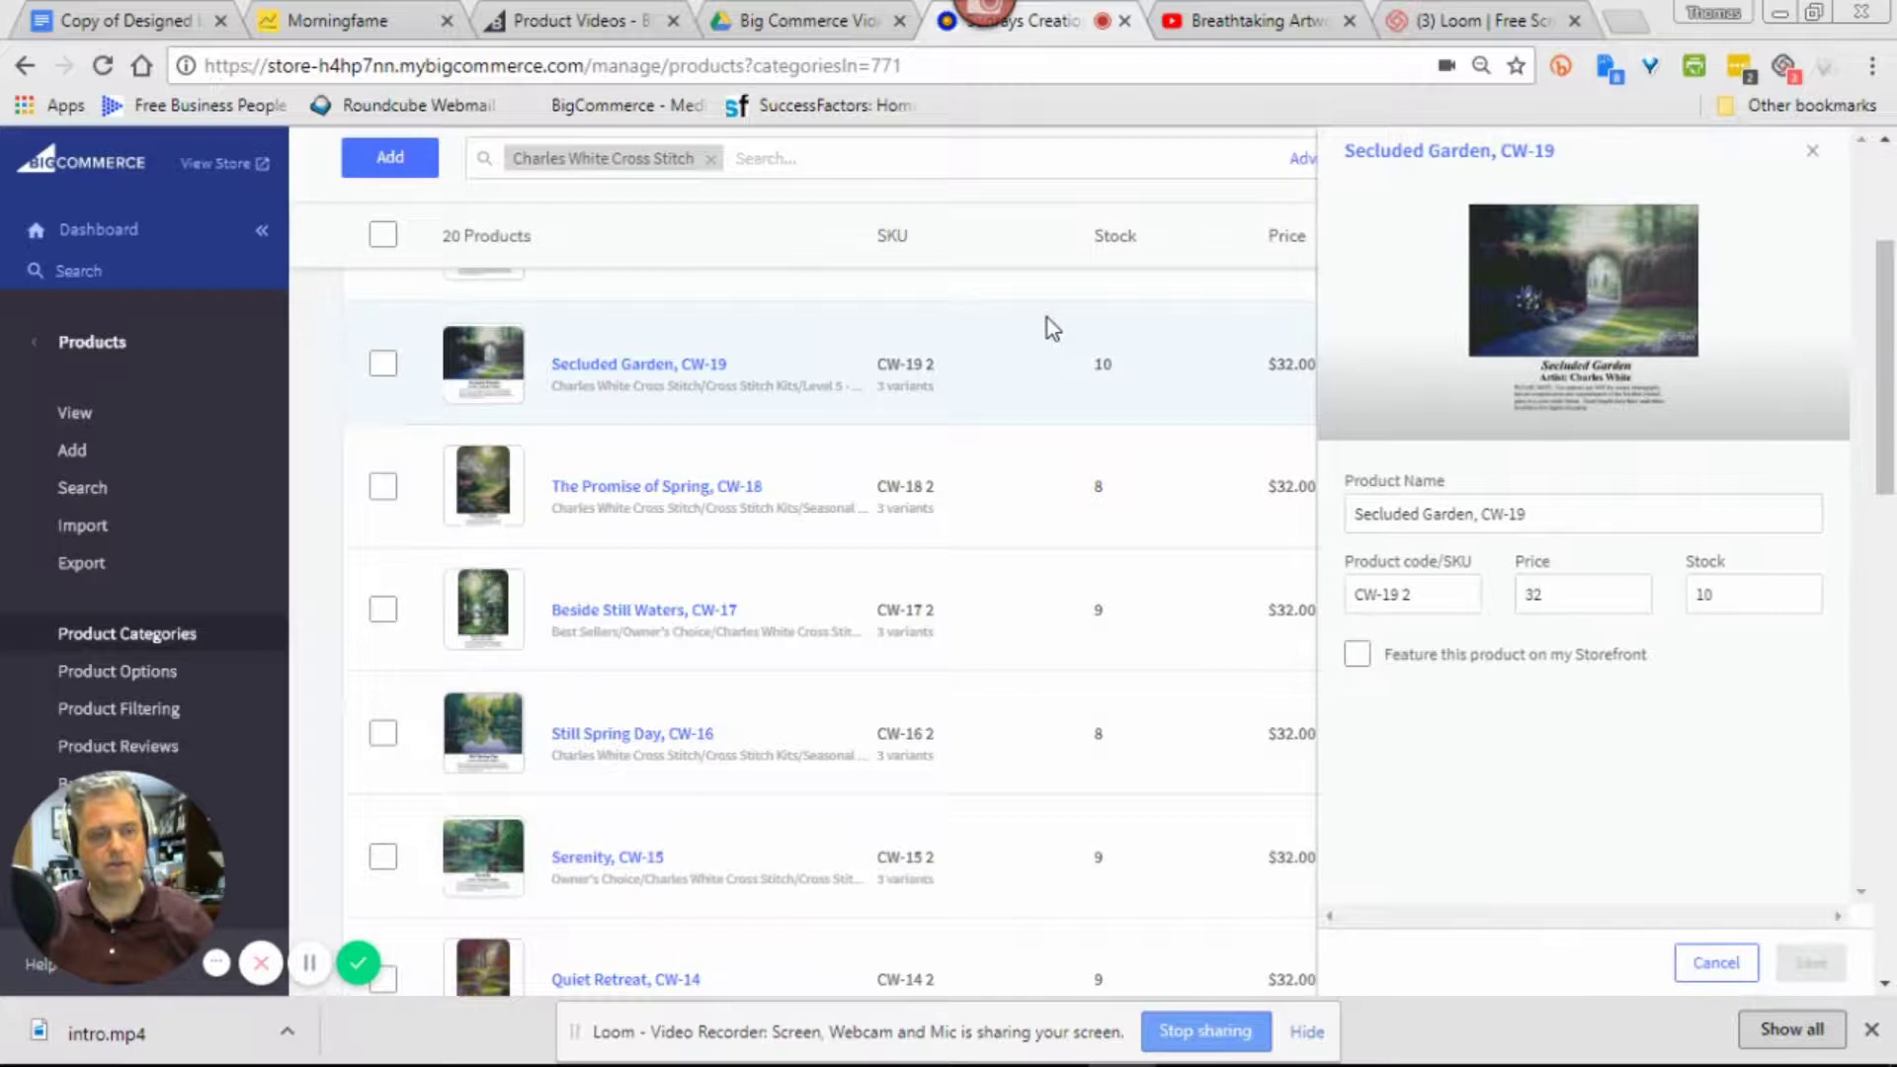
key("ctrl+plus")
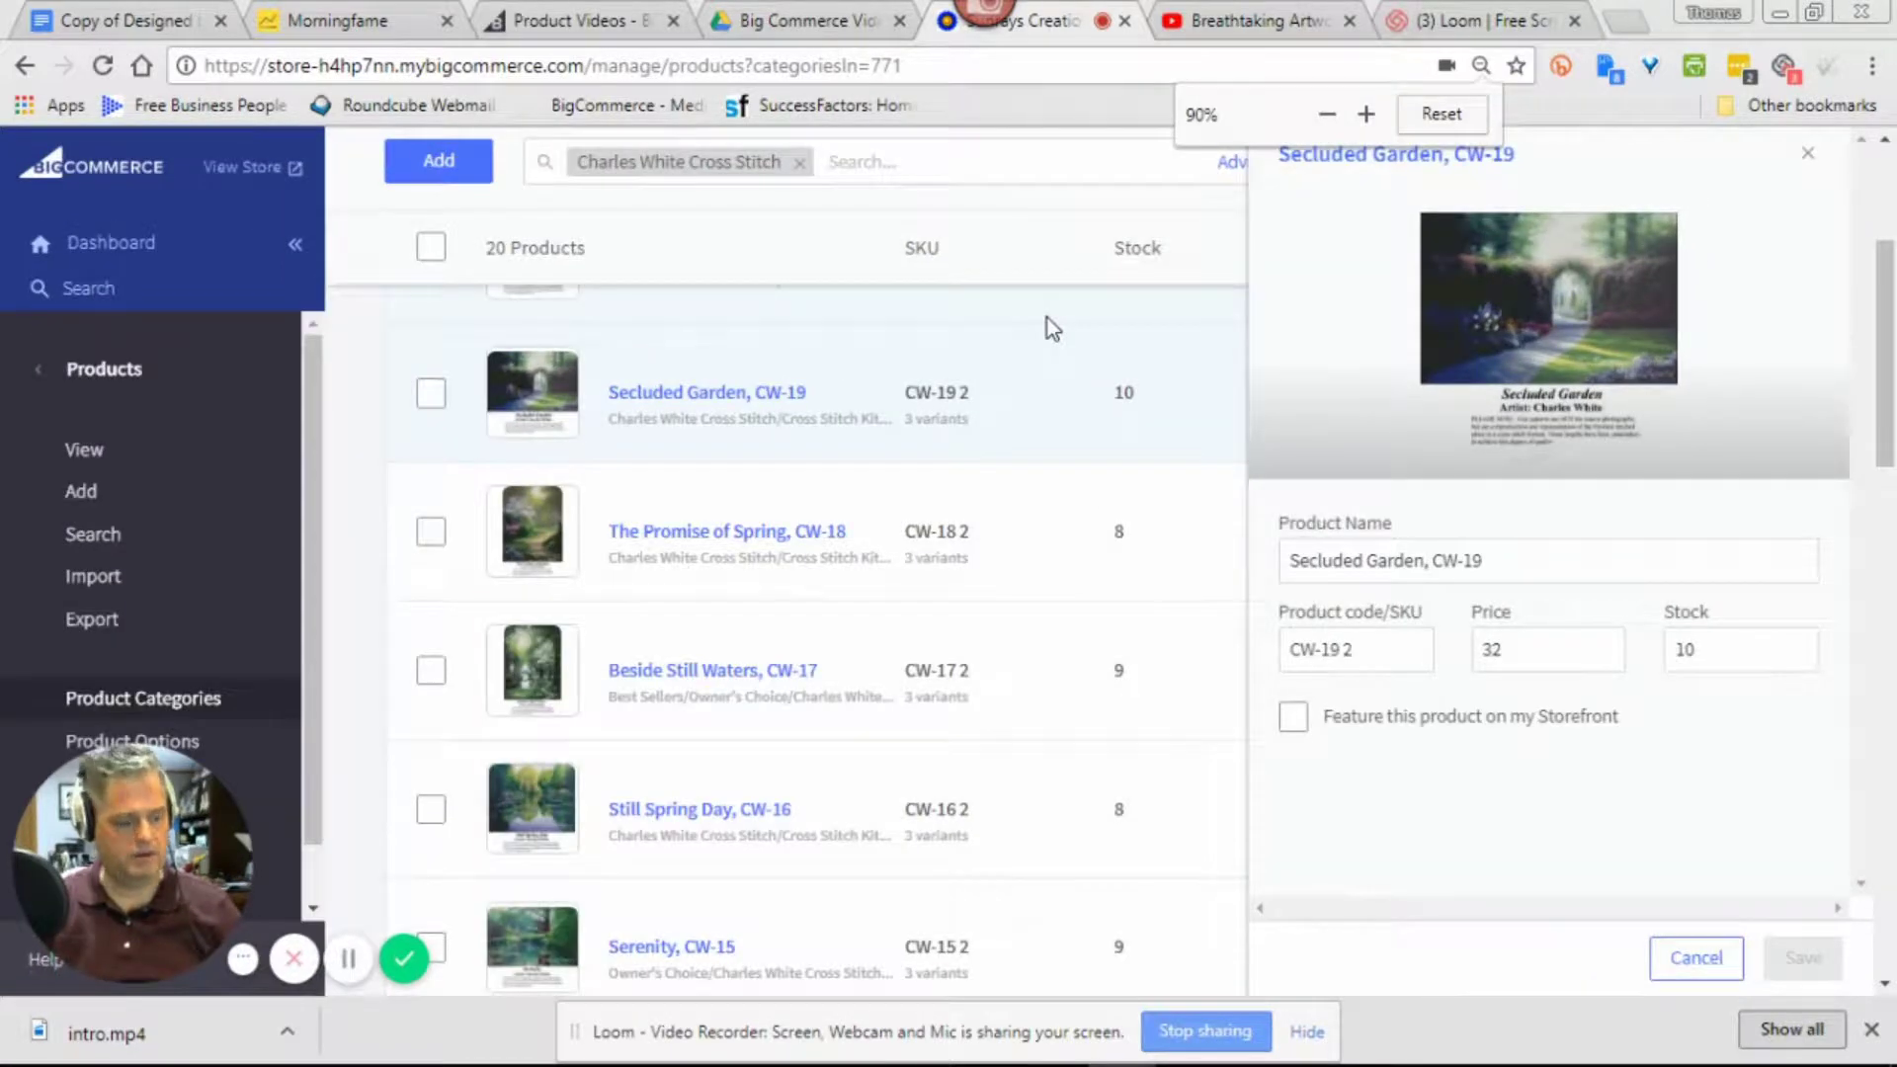
key("ctrl+plus")
key("ctrl+plus")
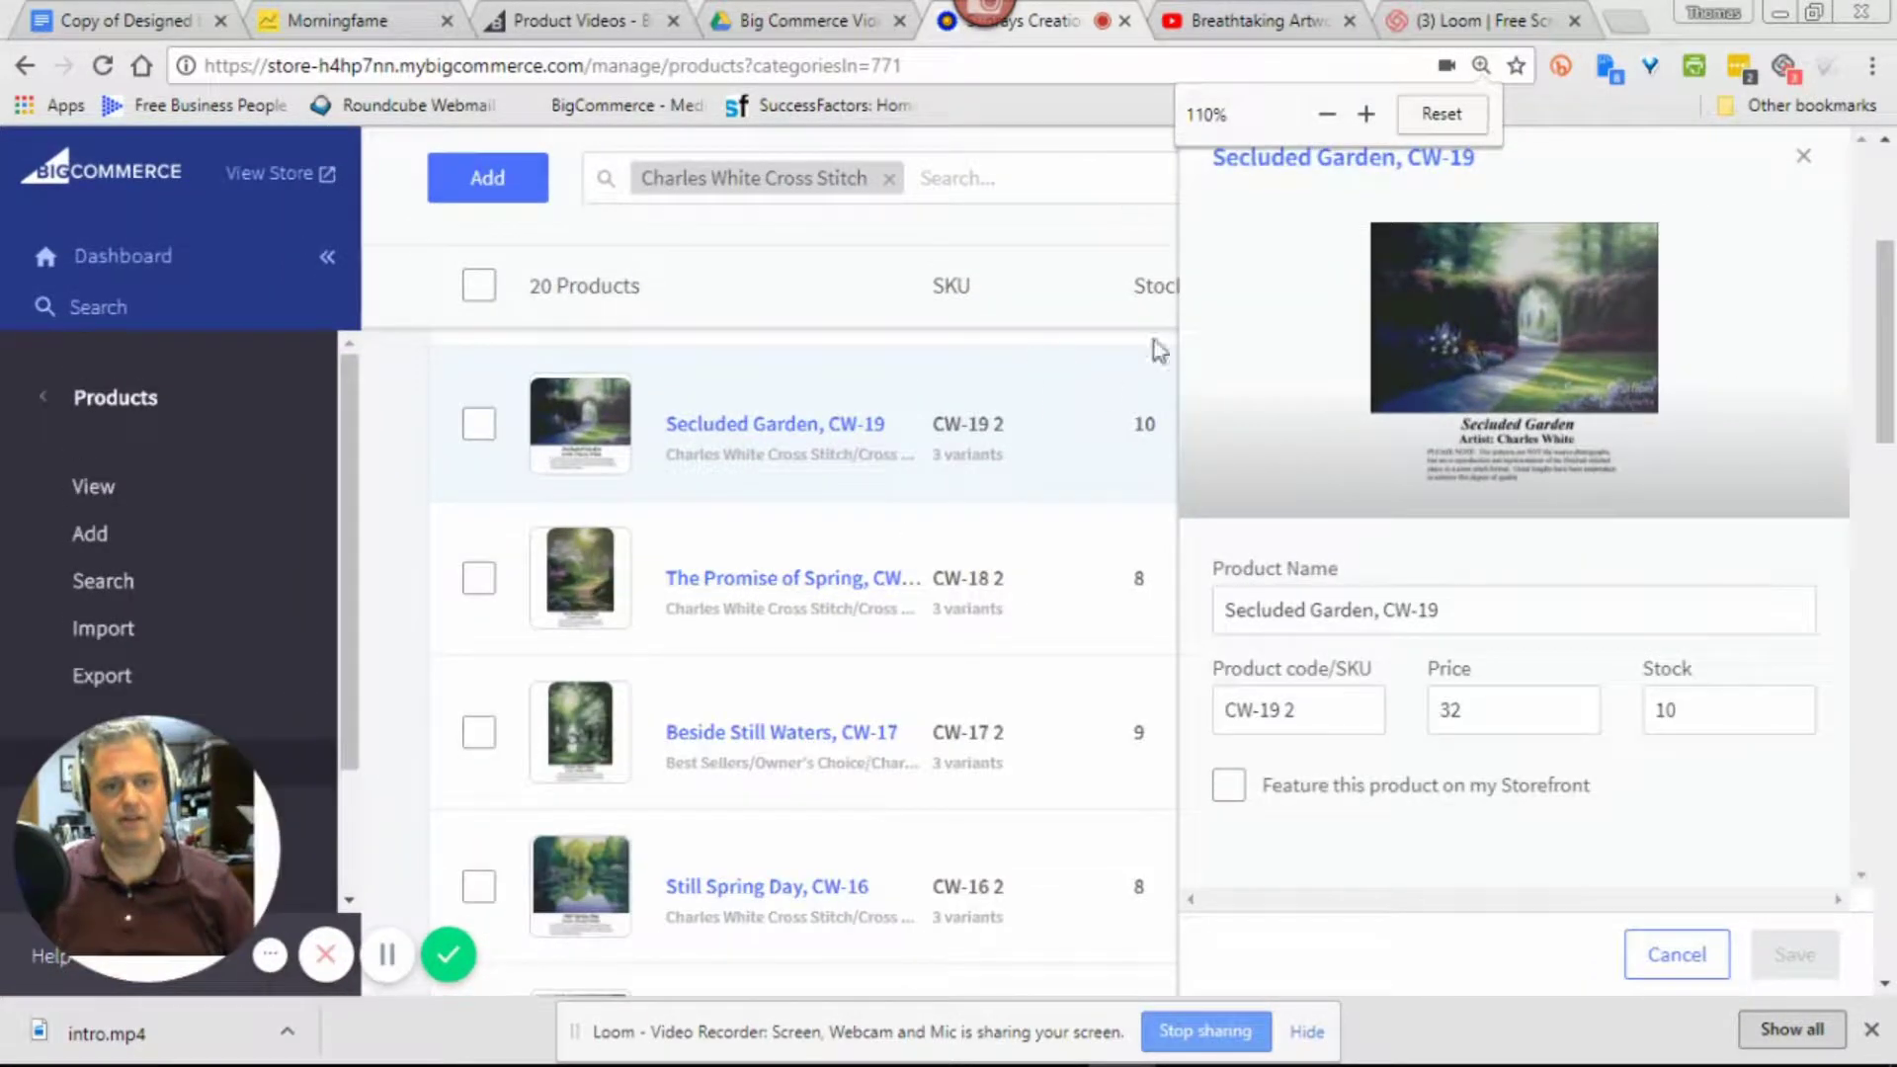
key("ctrl+plus")
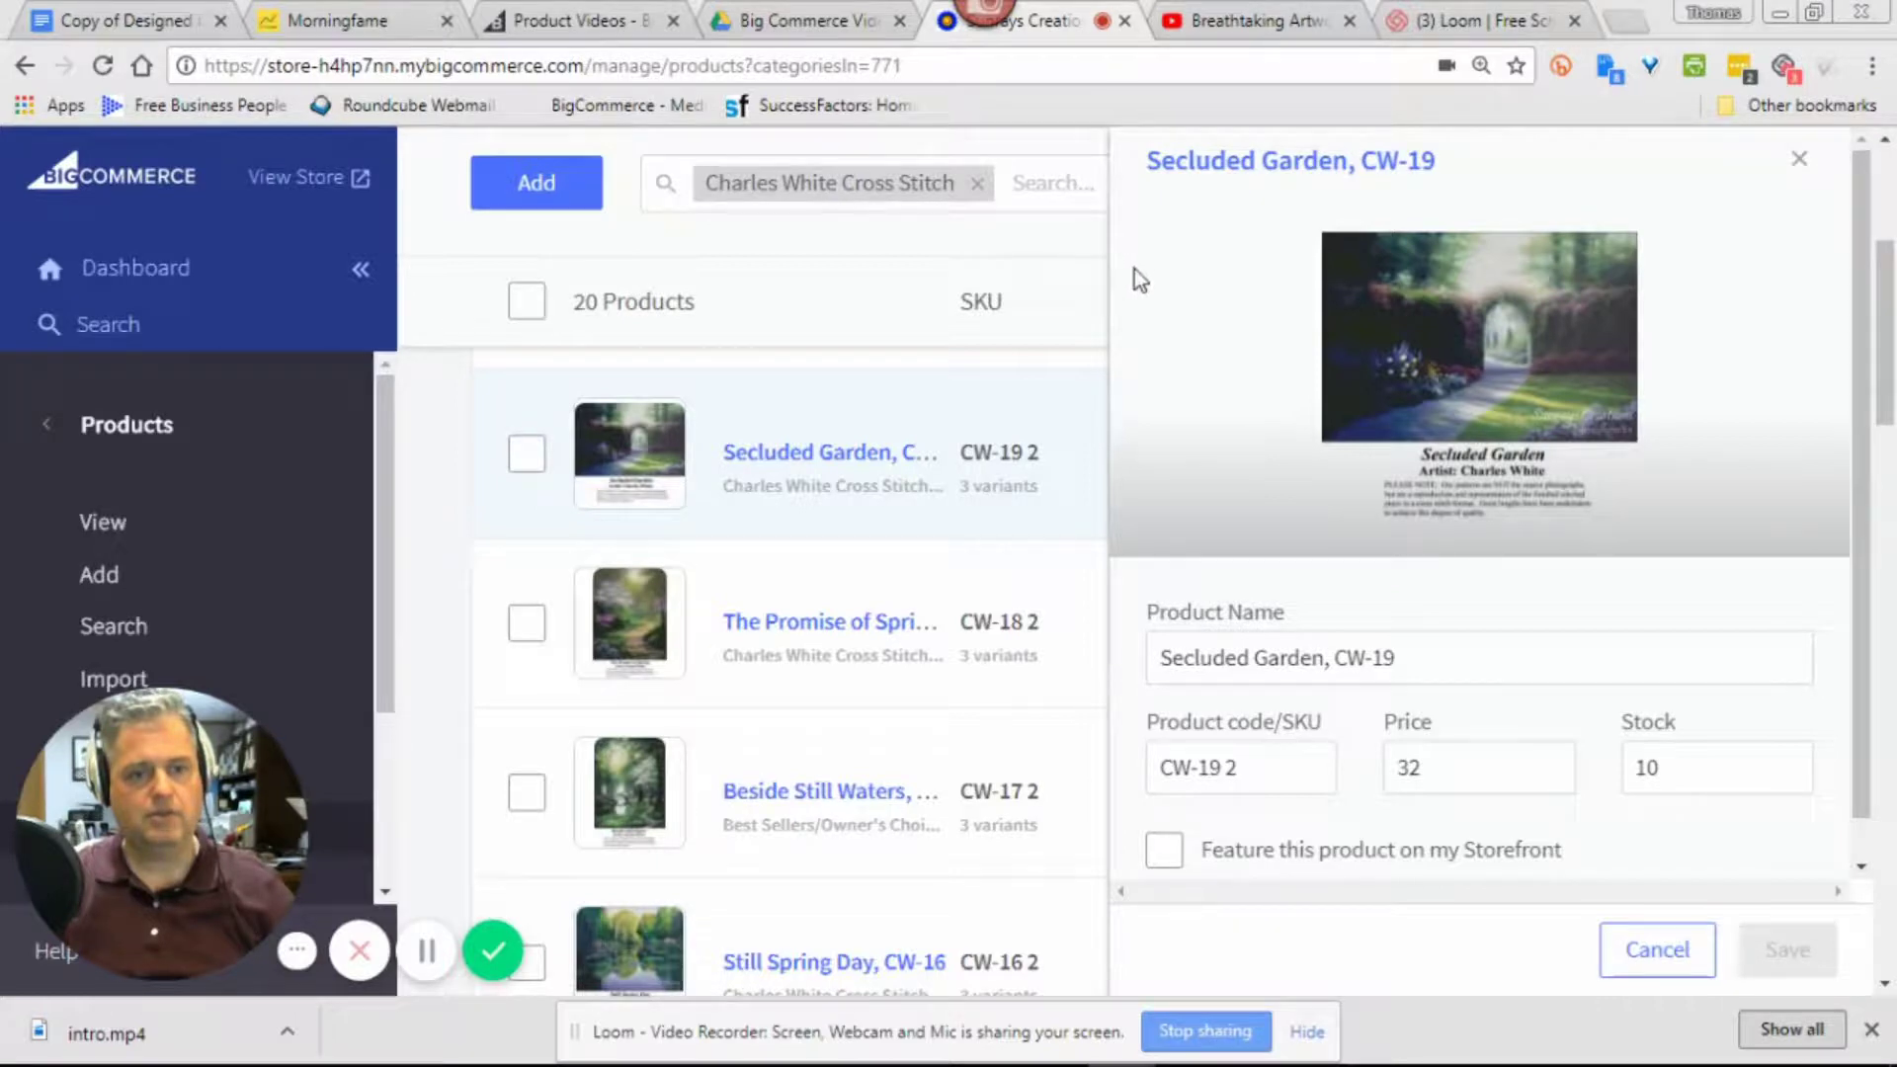
left_click(1798, 161)
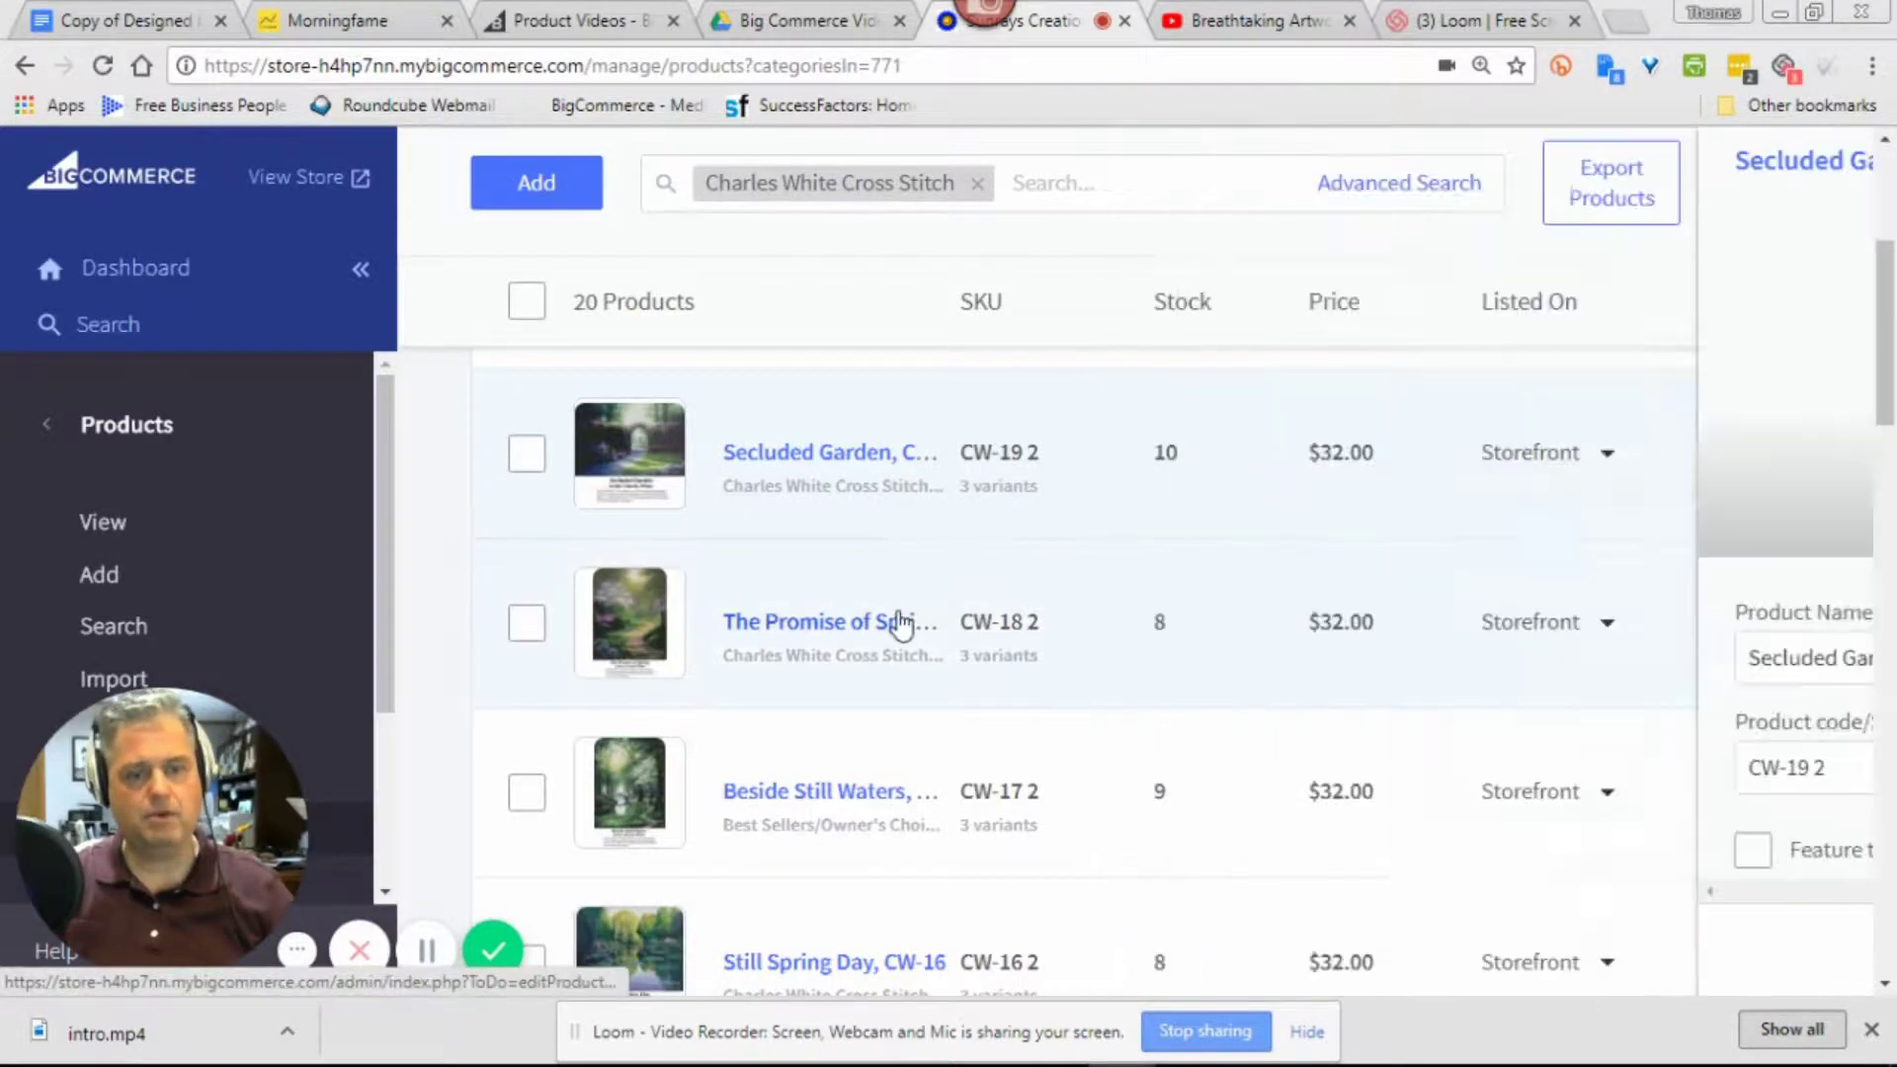
Open The Promise of Spring, CW-18 in the full Edit a Product page
scroll(1042, 749, "down", 1)
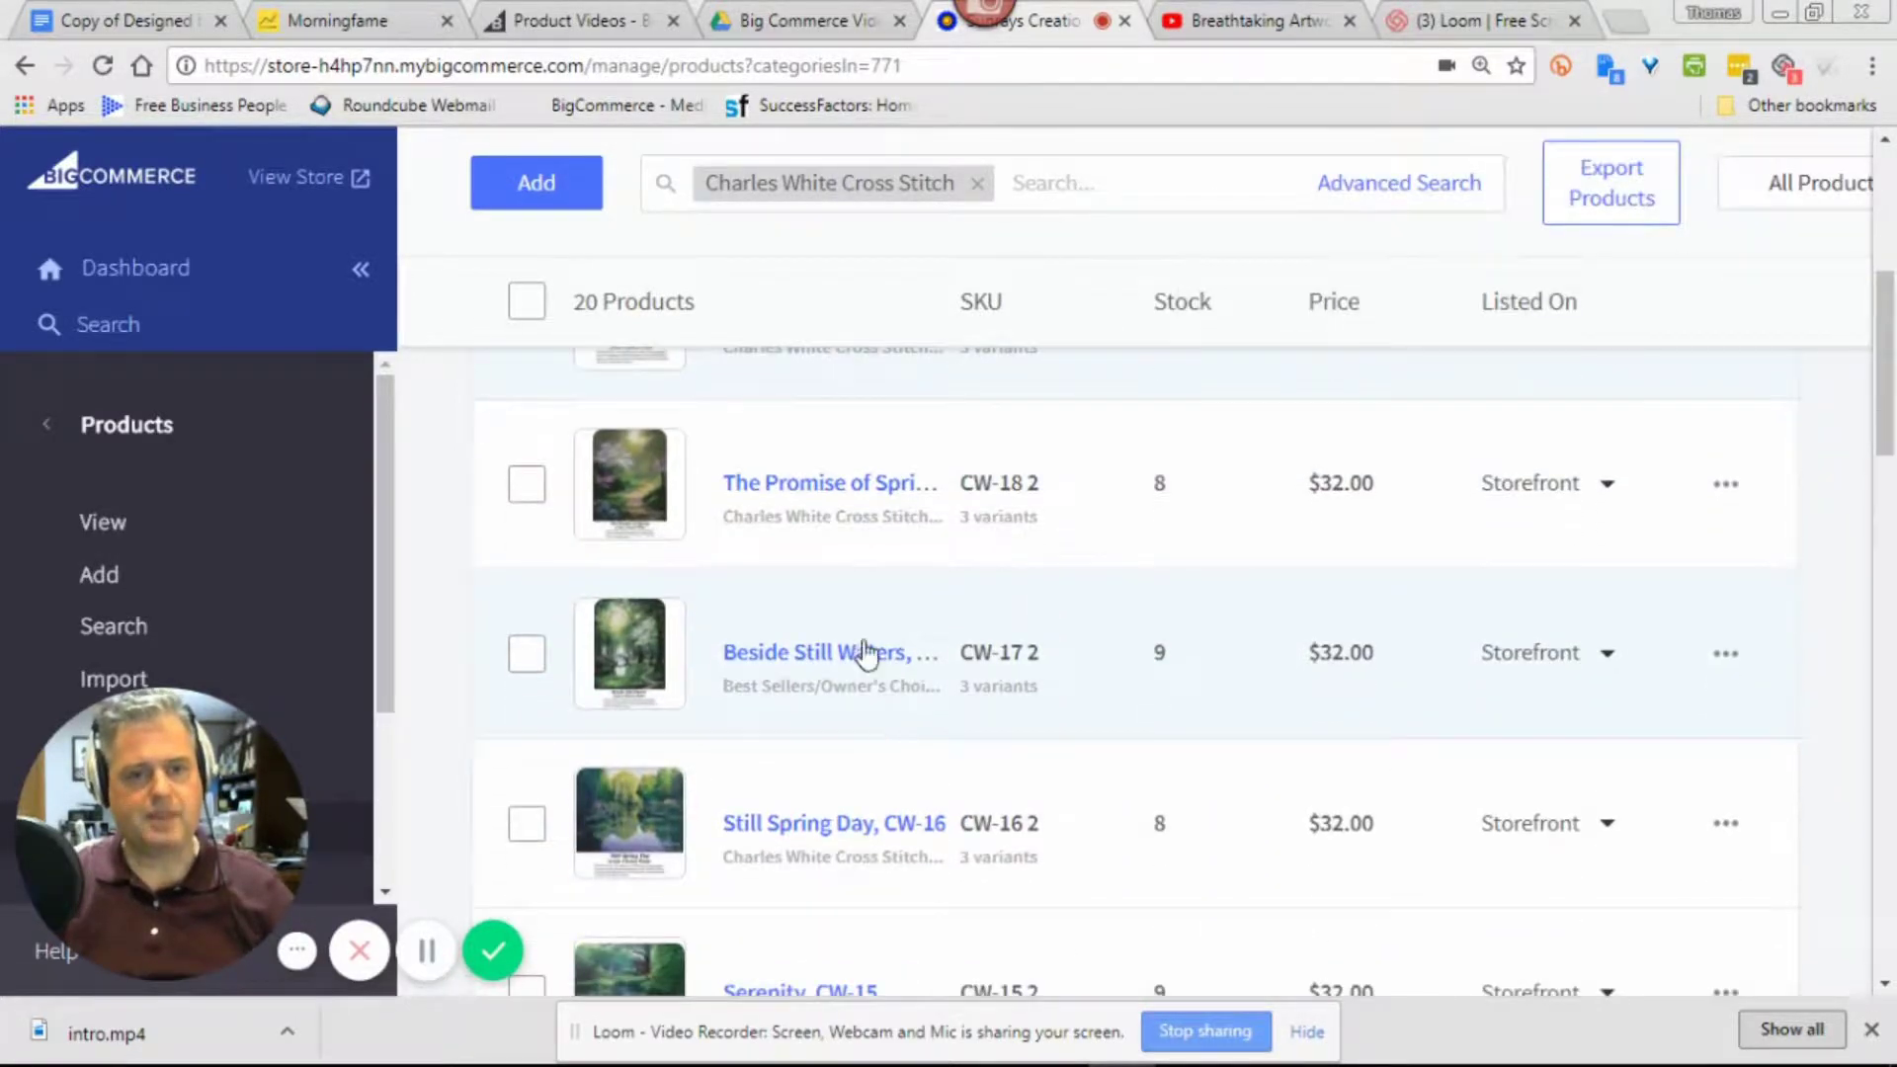
left_click(794, 493)
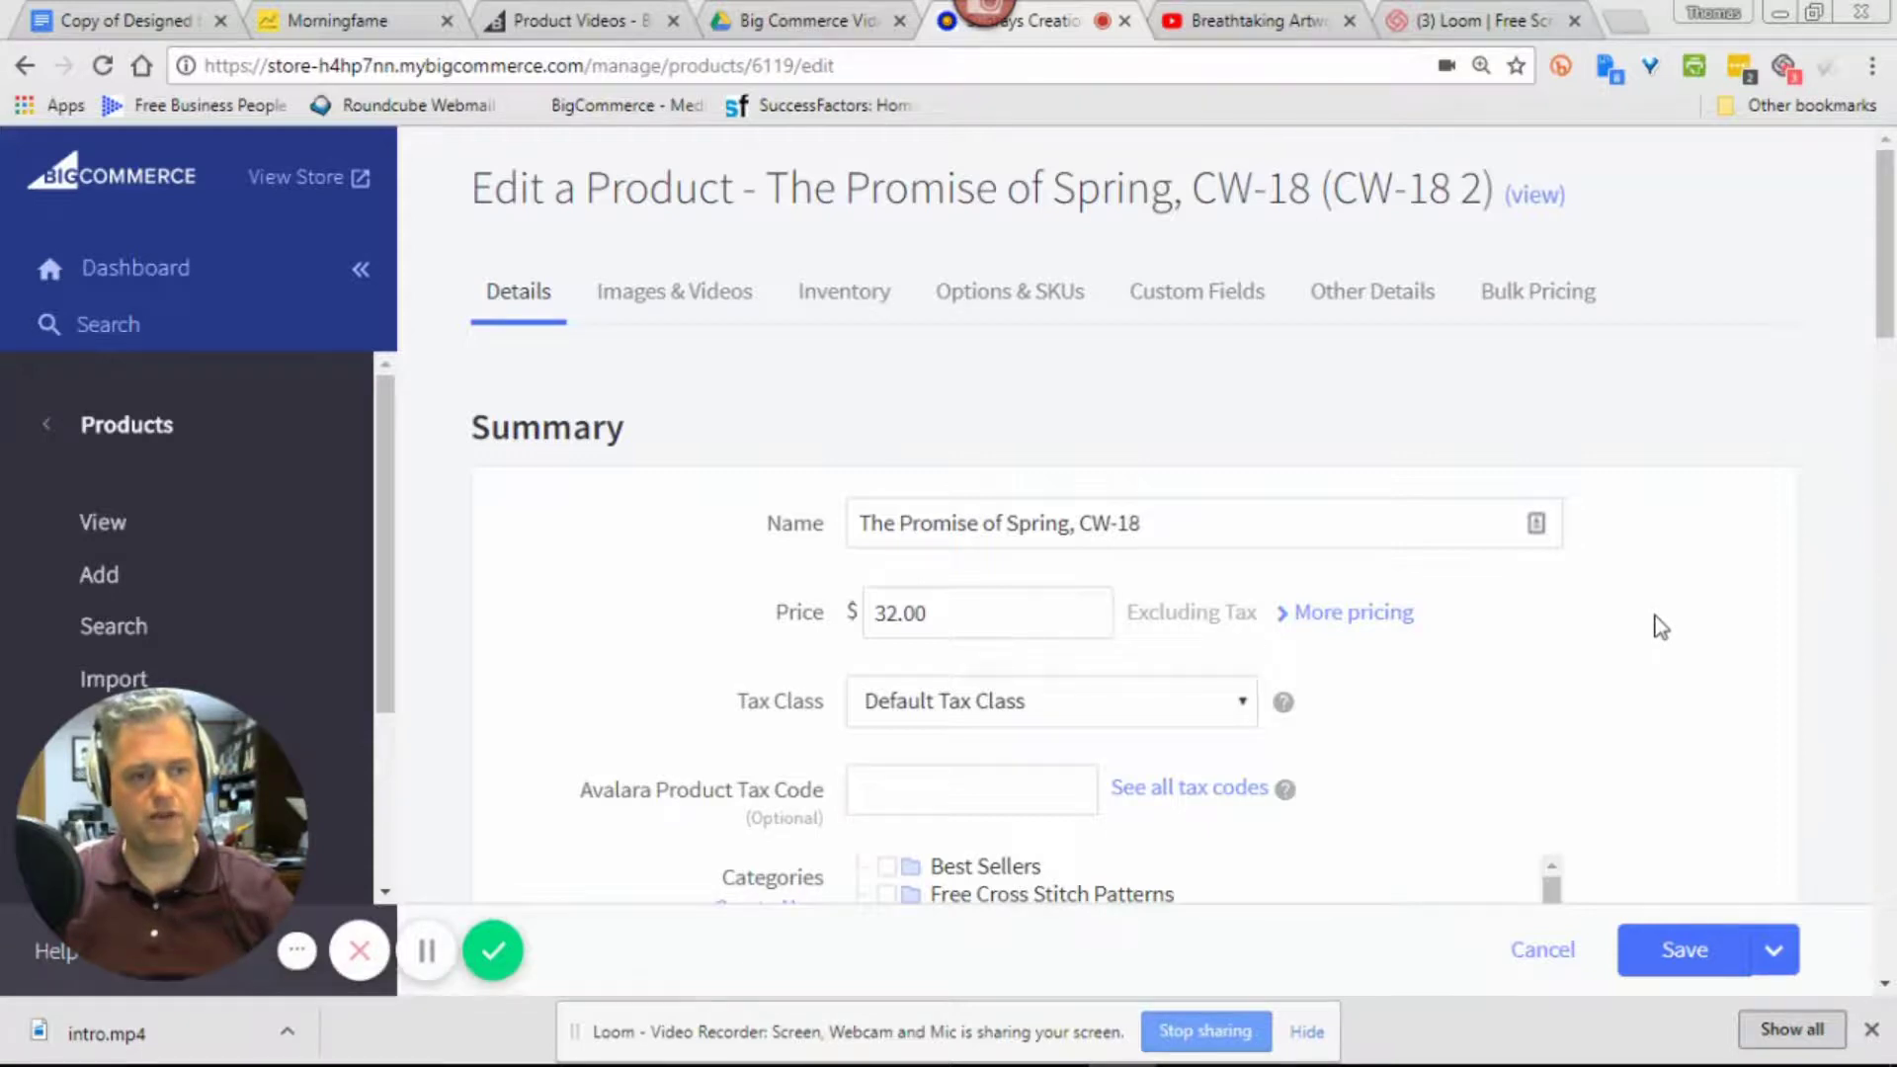
scroll(1660, 628, "down", 1)
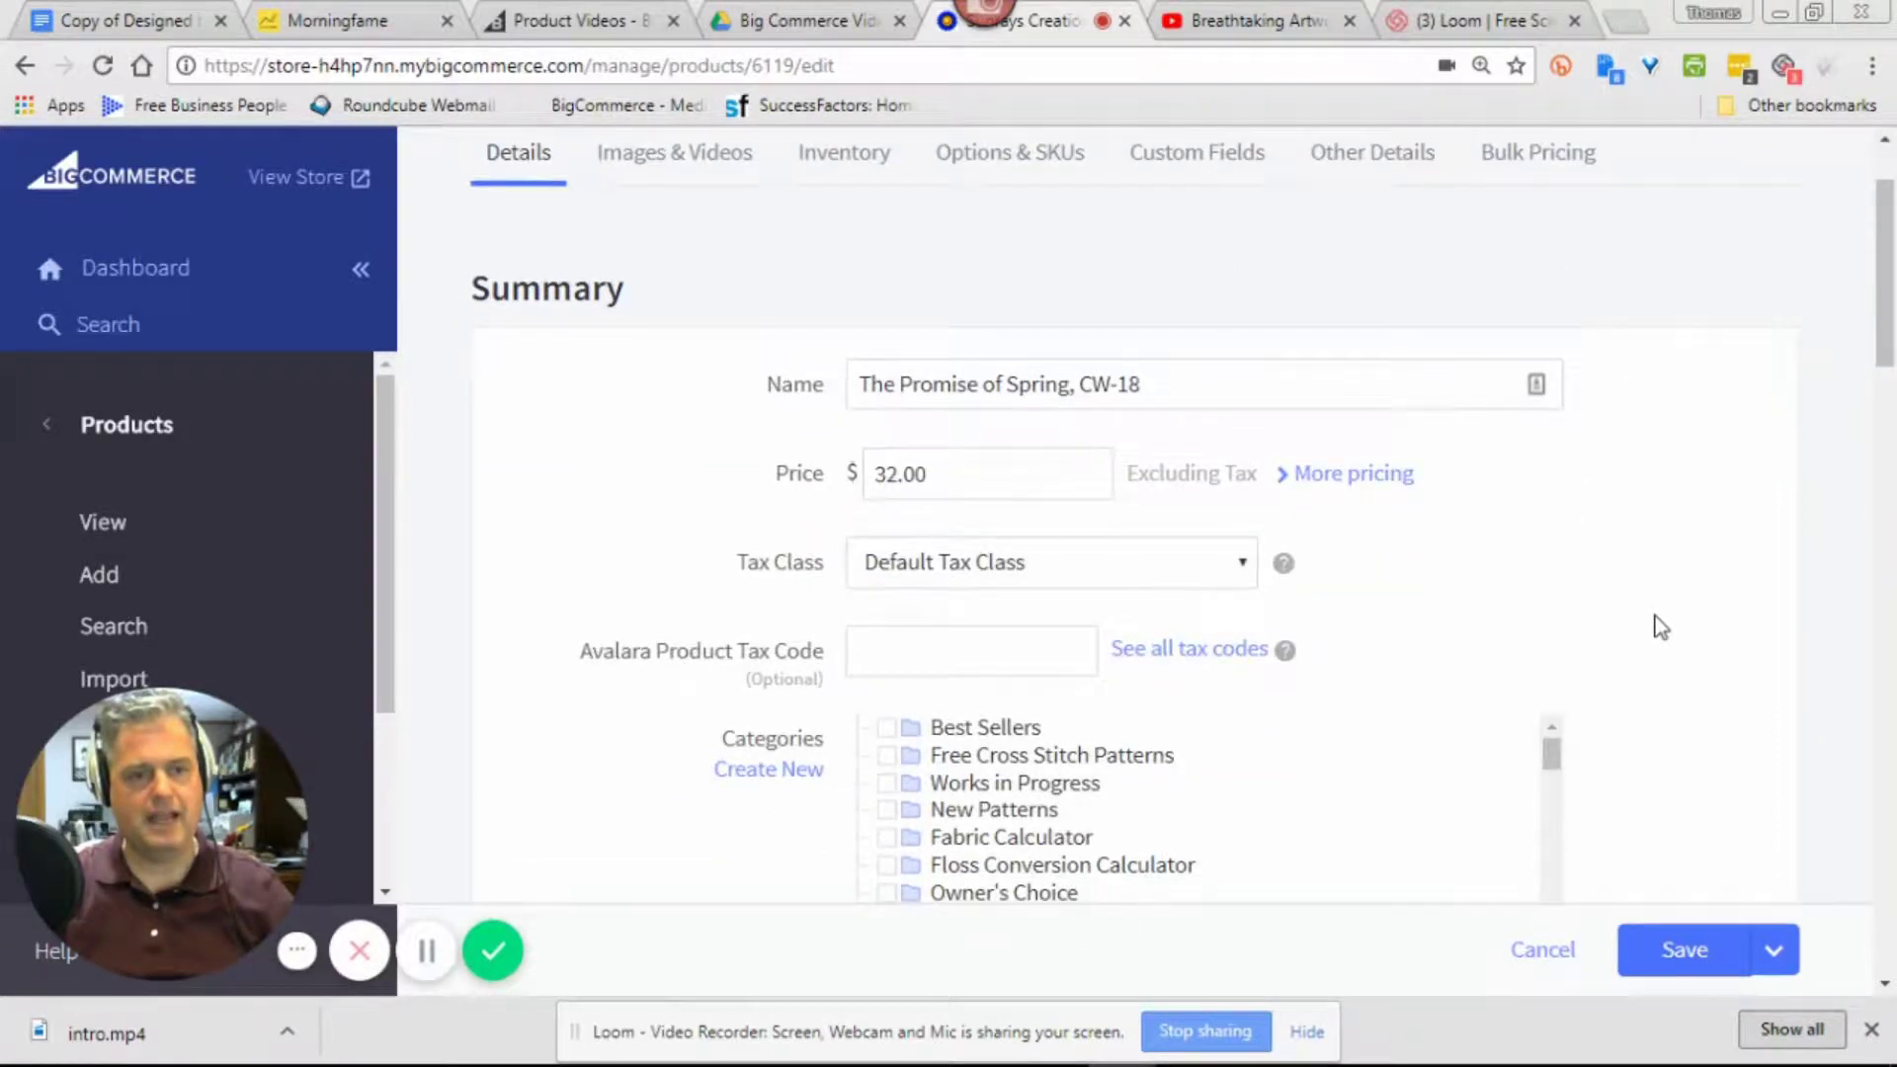
scroll(1660, 627, "down", 2)
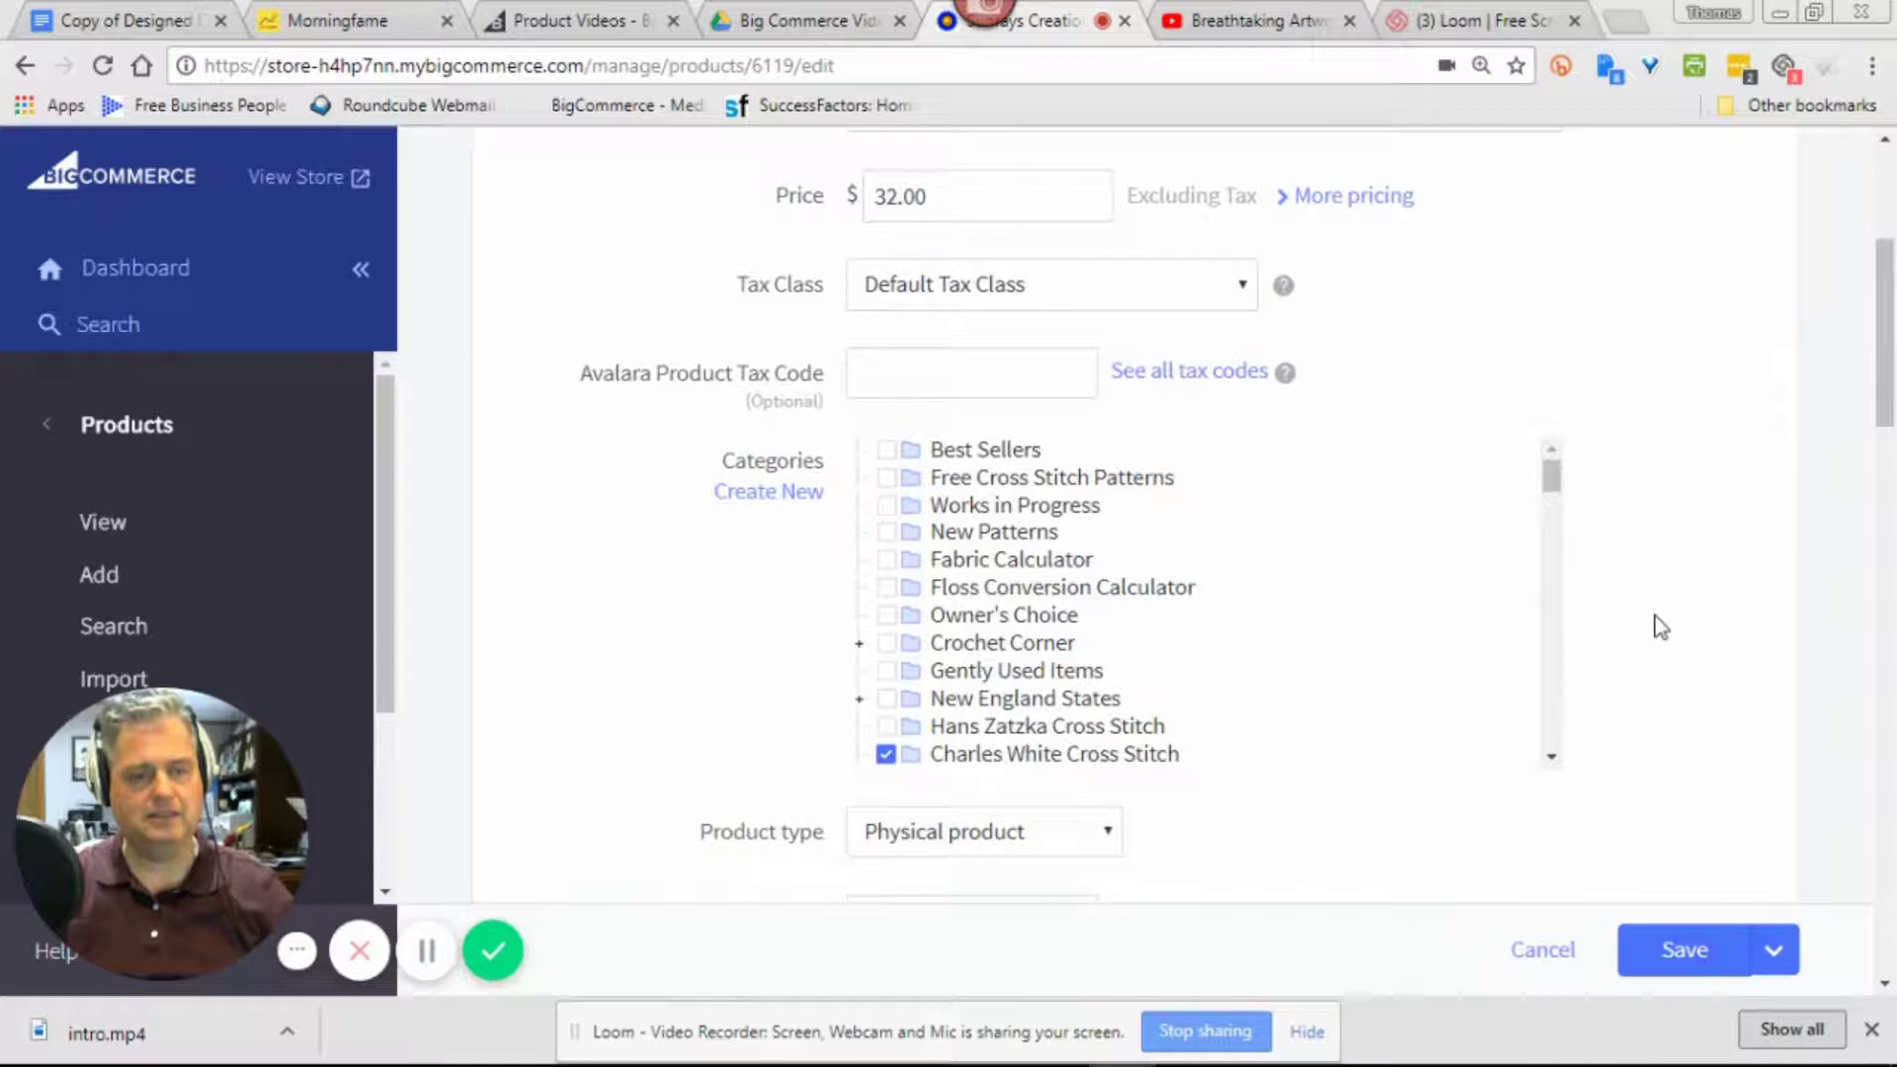
scroll(1660, 627, "down", 6)
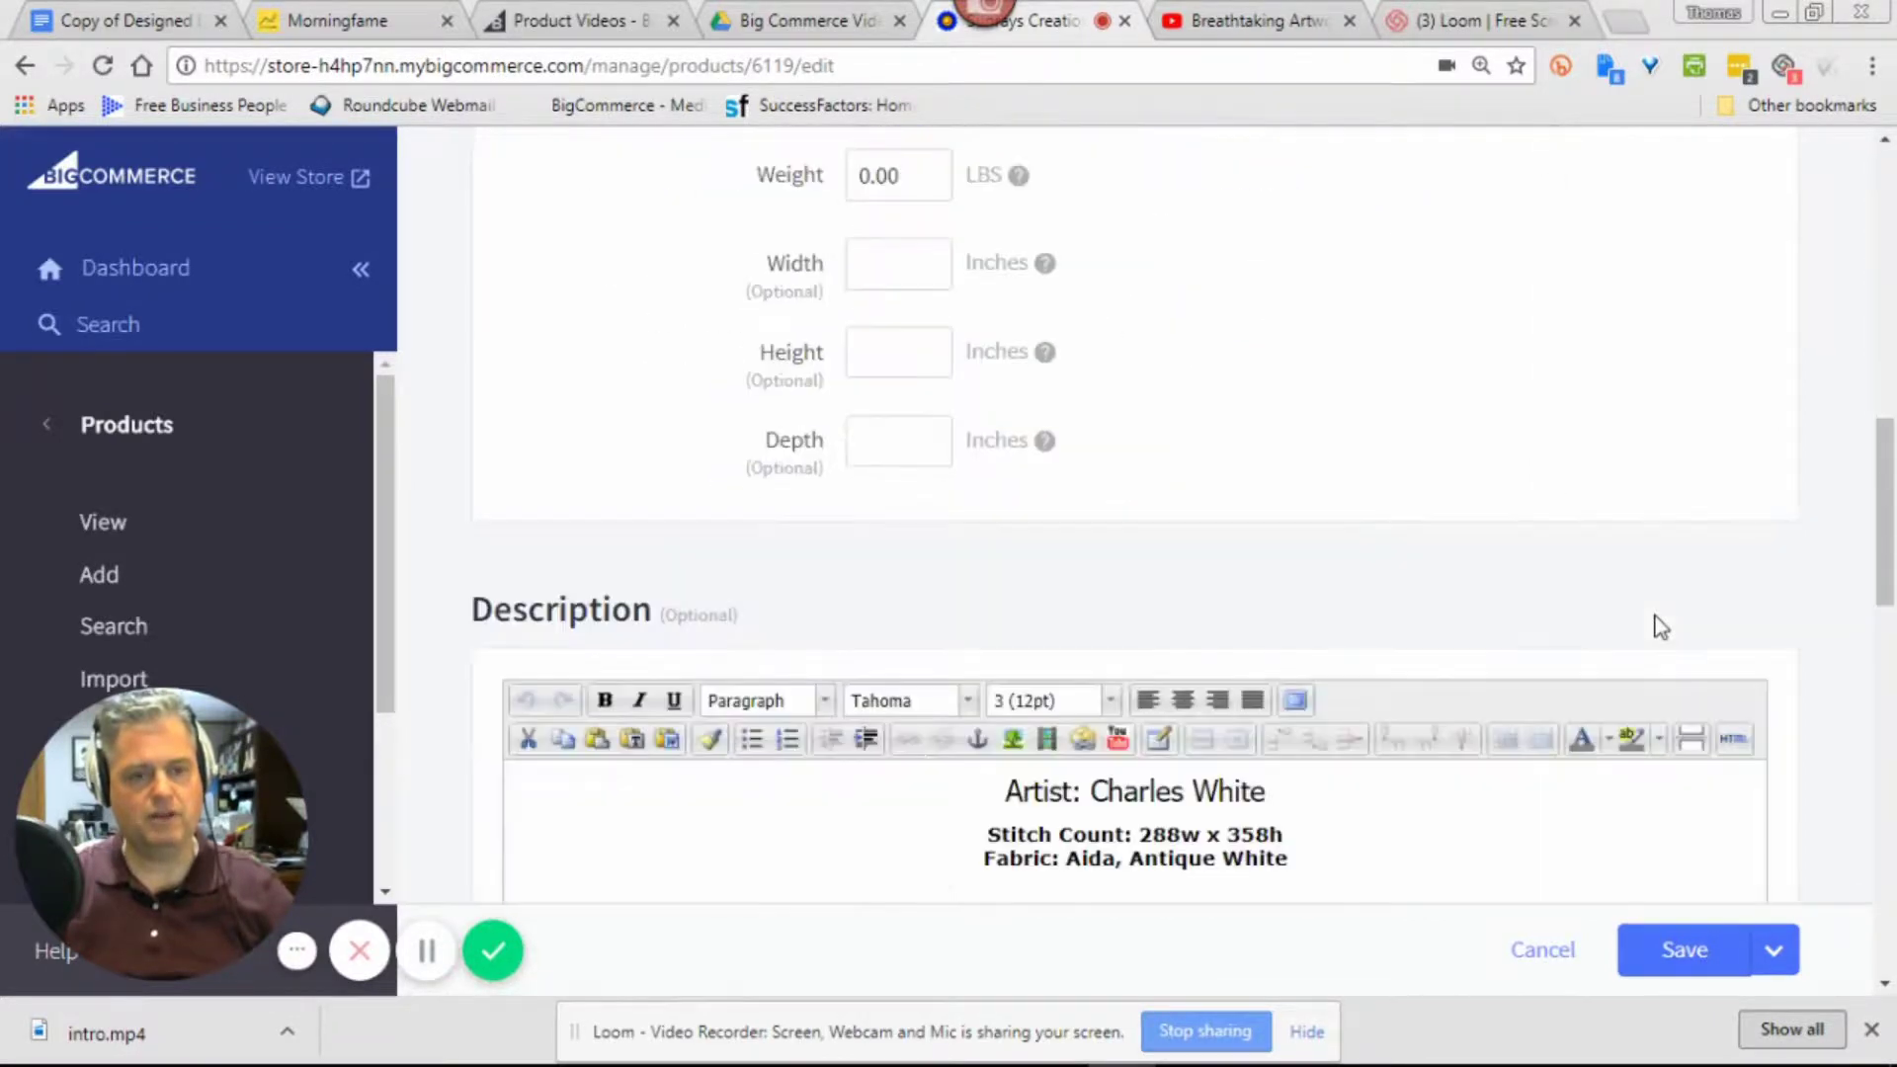
scroll(1660, 628, "up", 8)
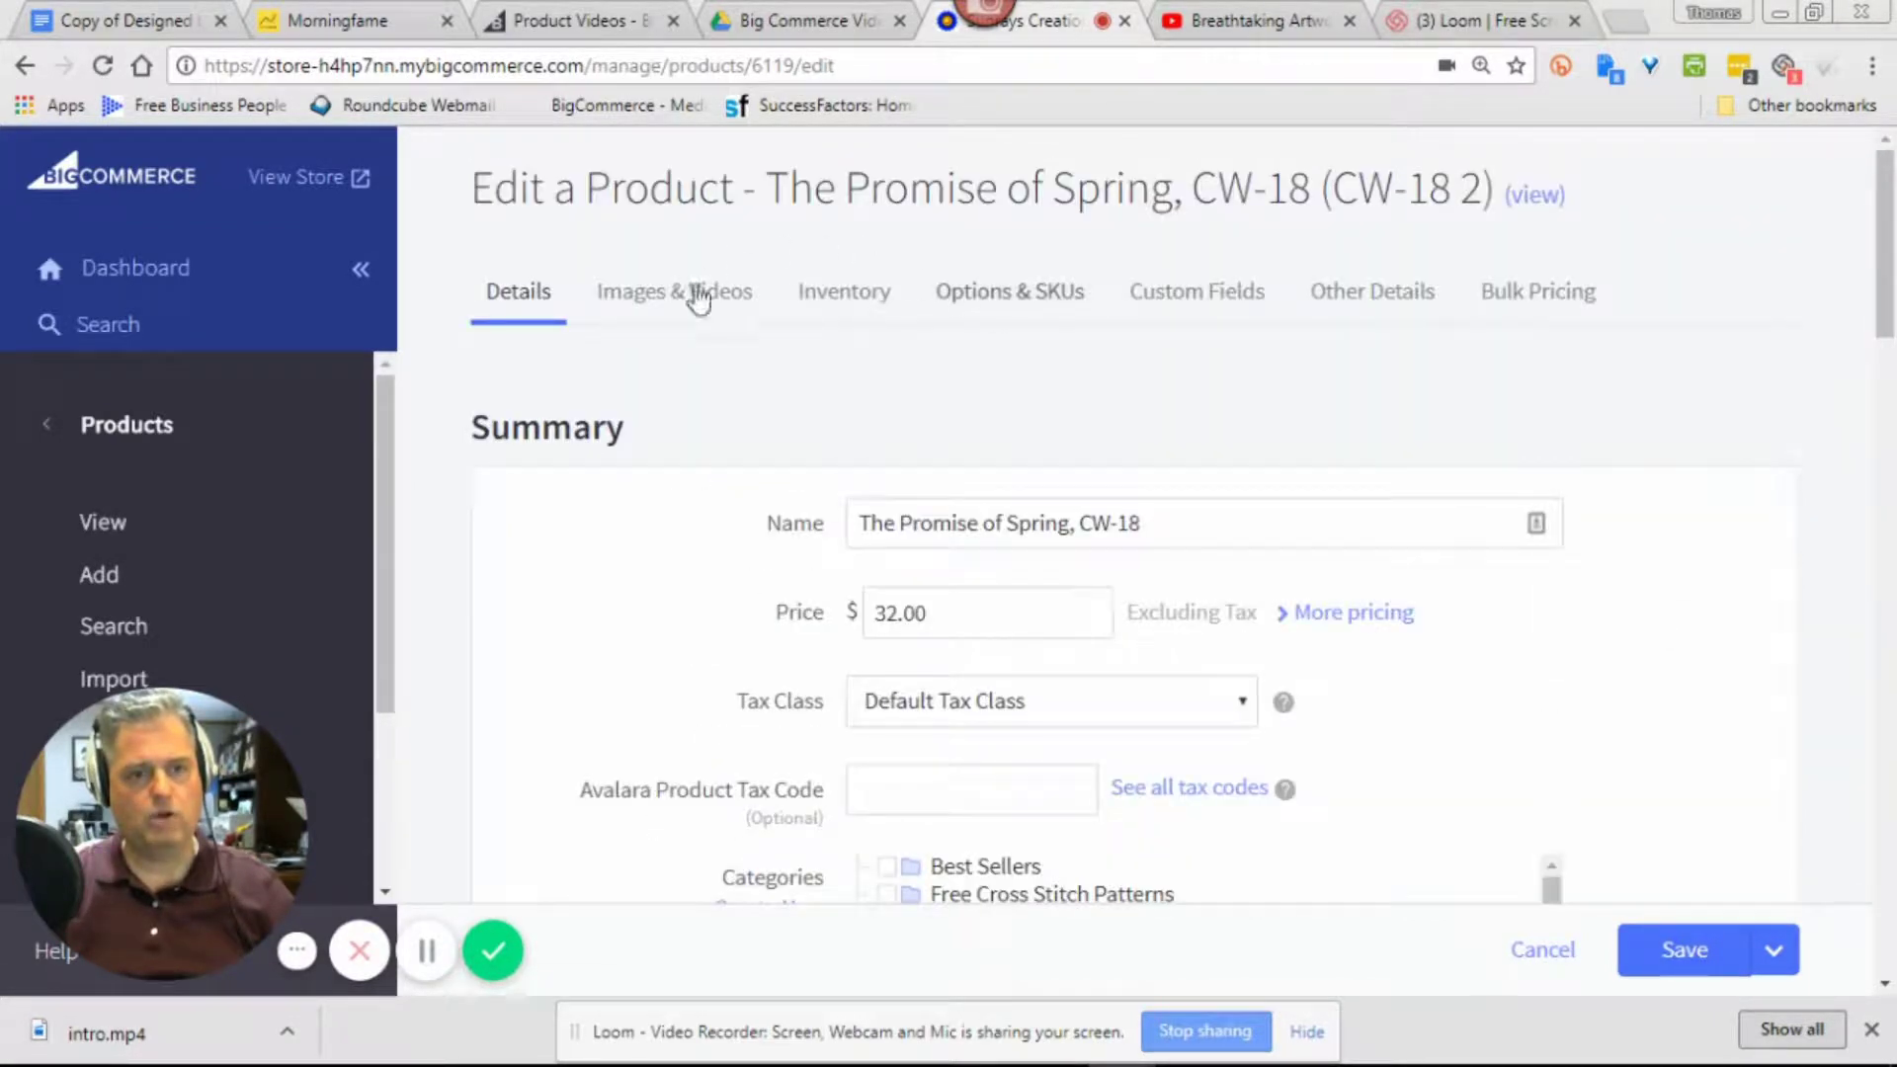
On the Images & Videos tab, view the first product image in a new tab, then return to YouTube Videos
left_click(681, 301)
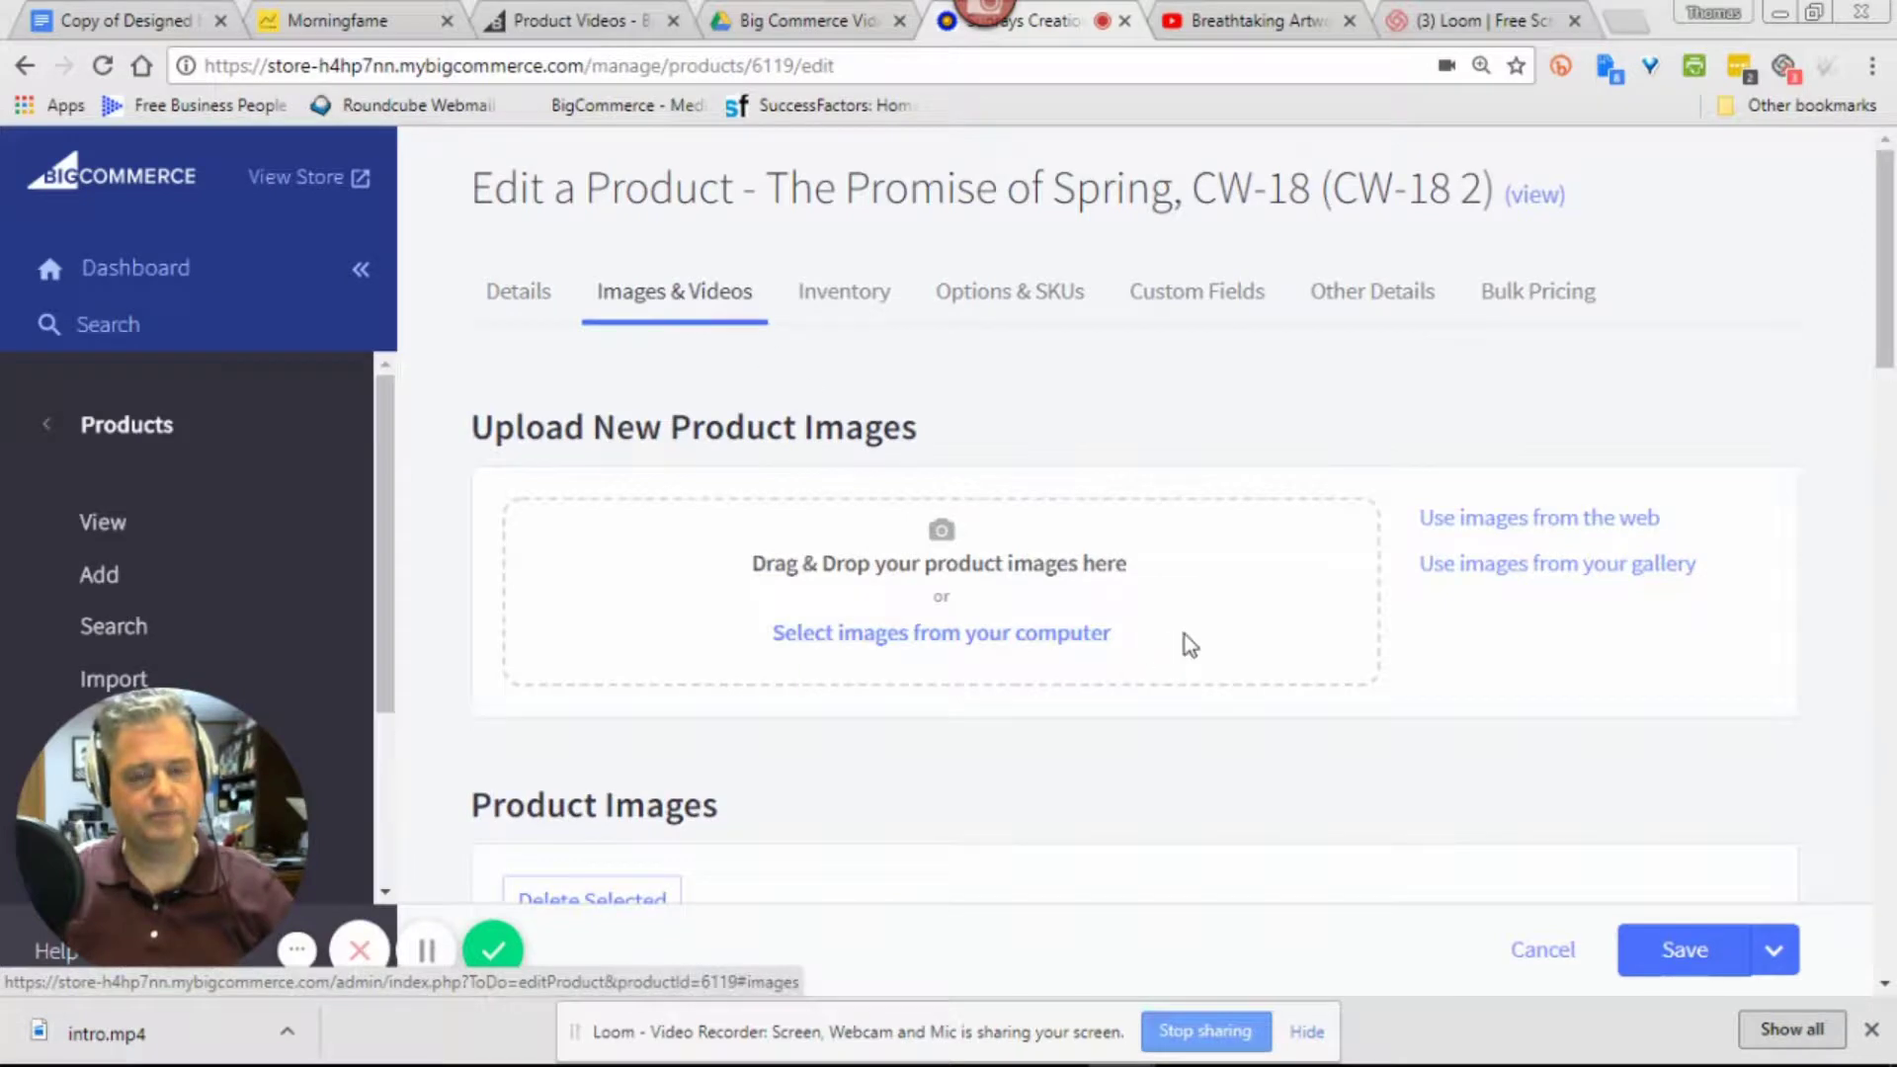
scroll(1189, 632, "down", 8)
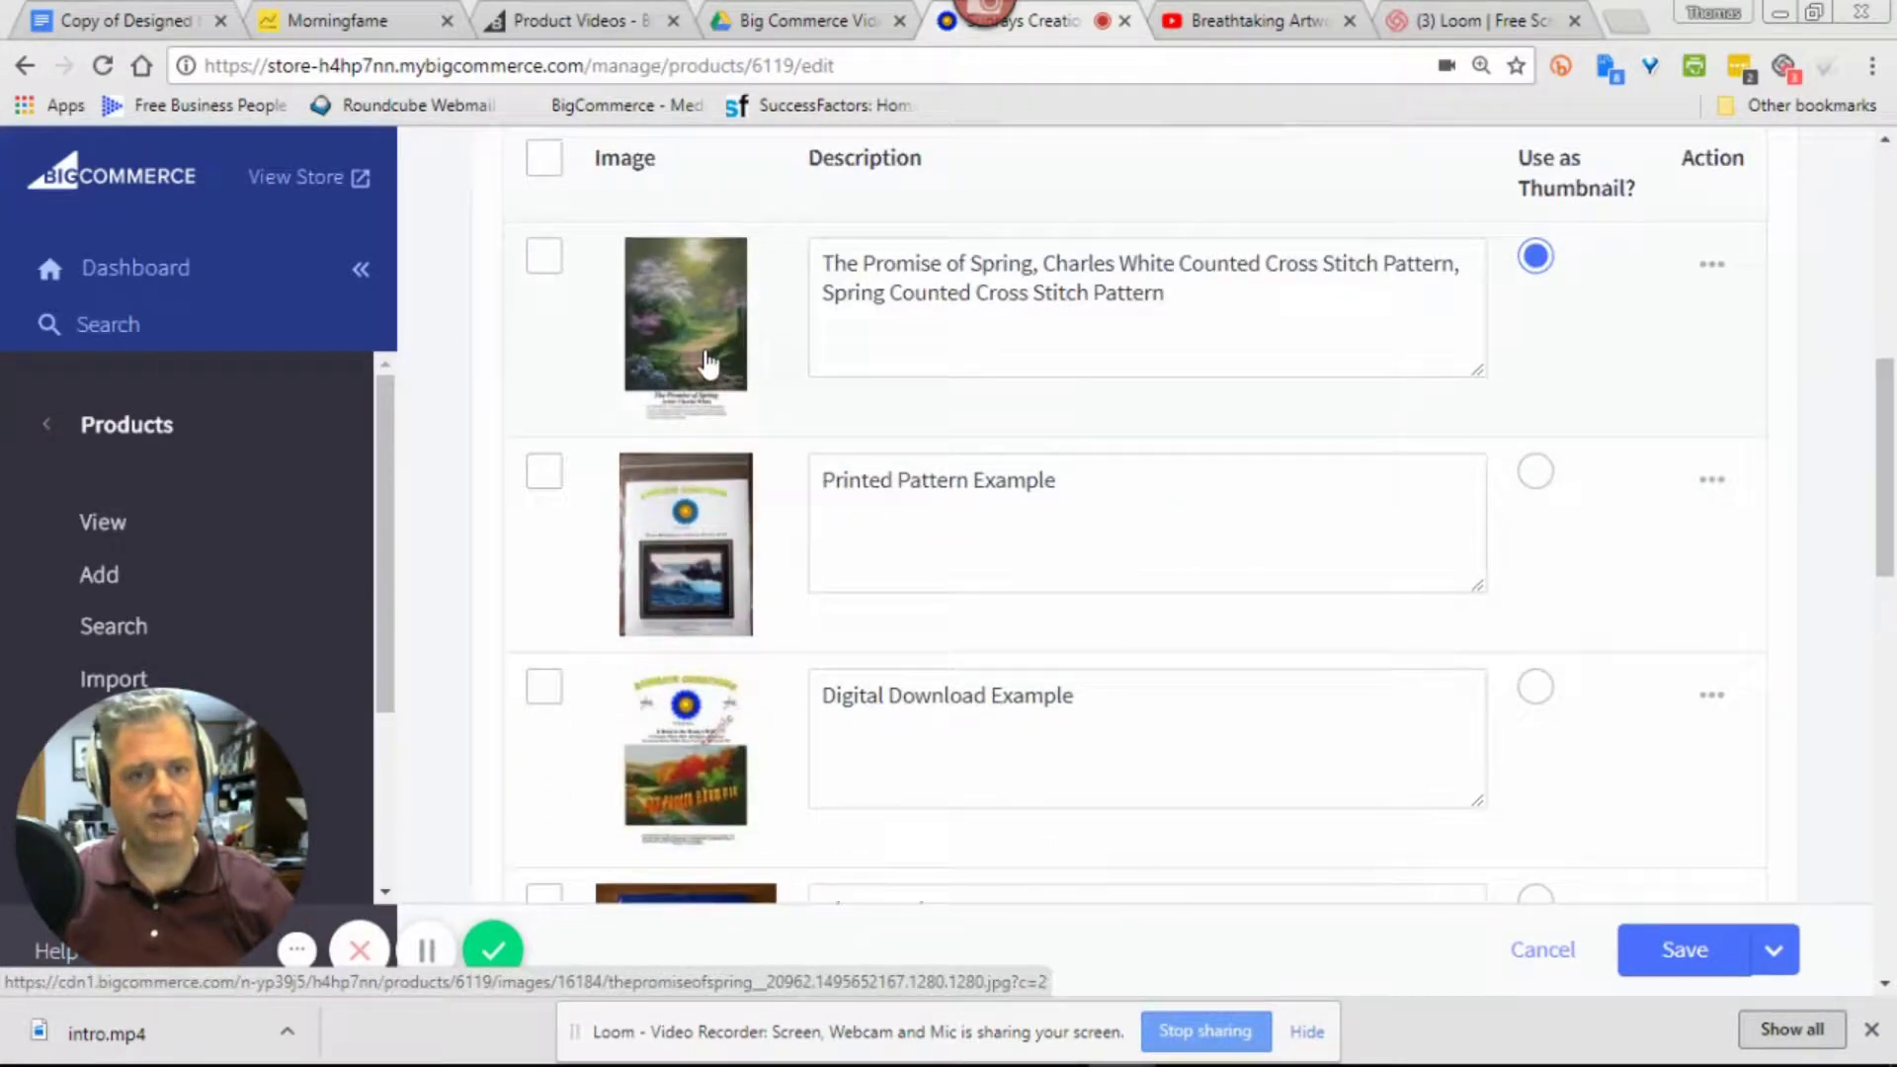
left_click(705, 356)
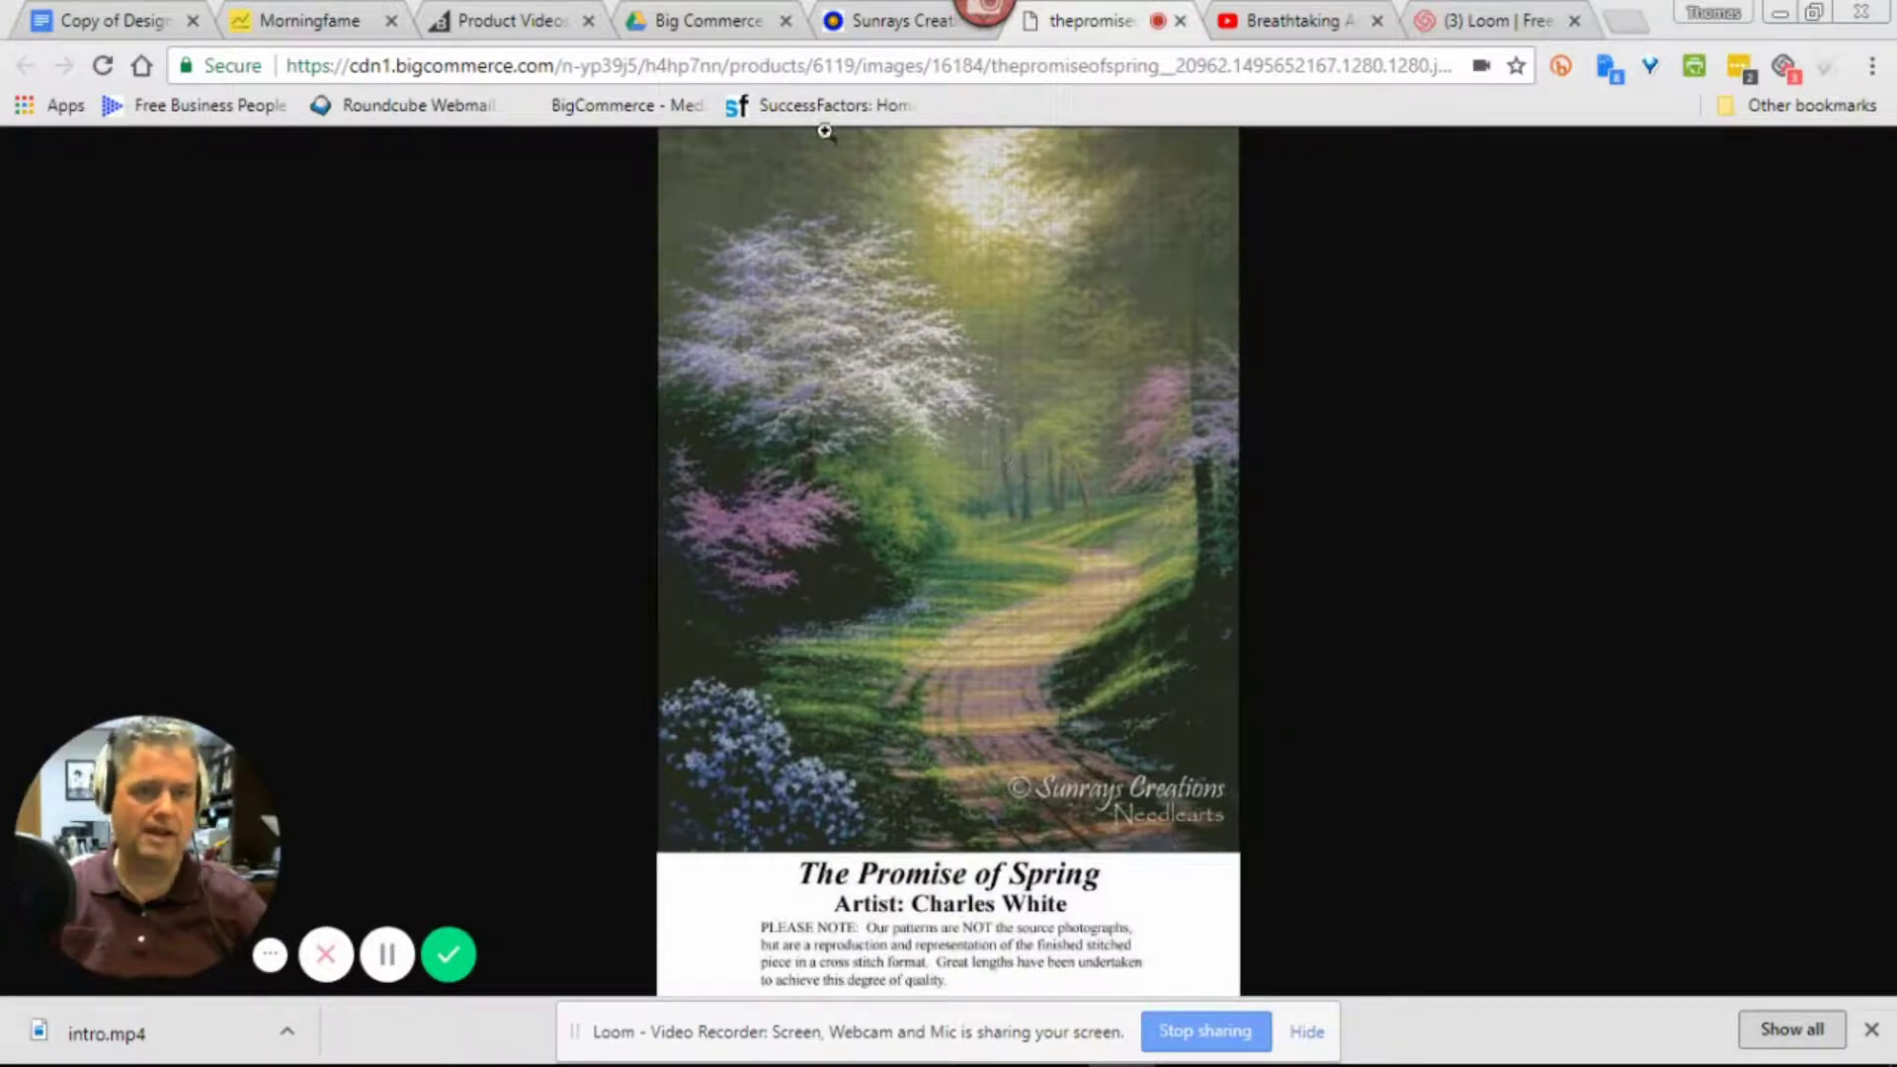
left_click(856, 34)
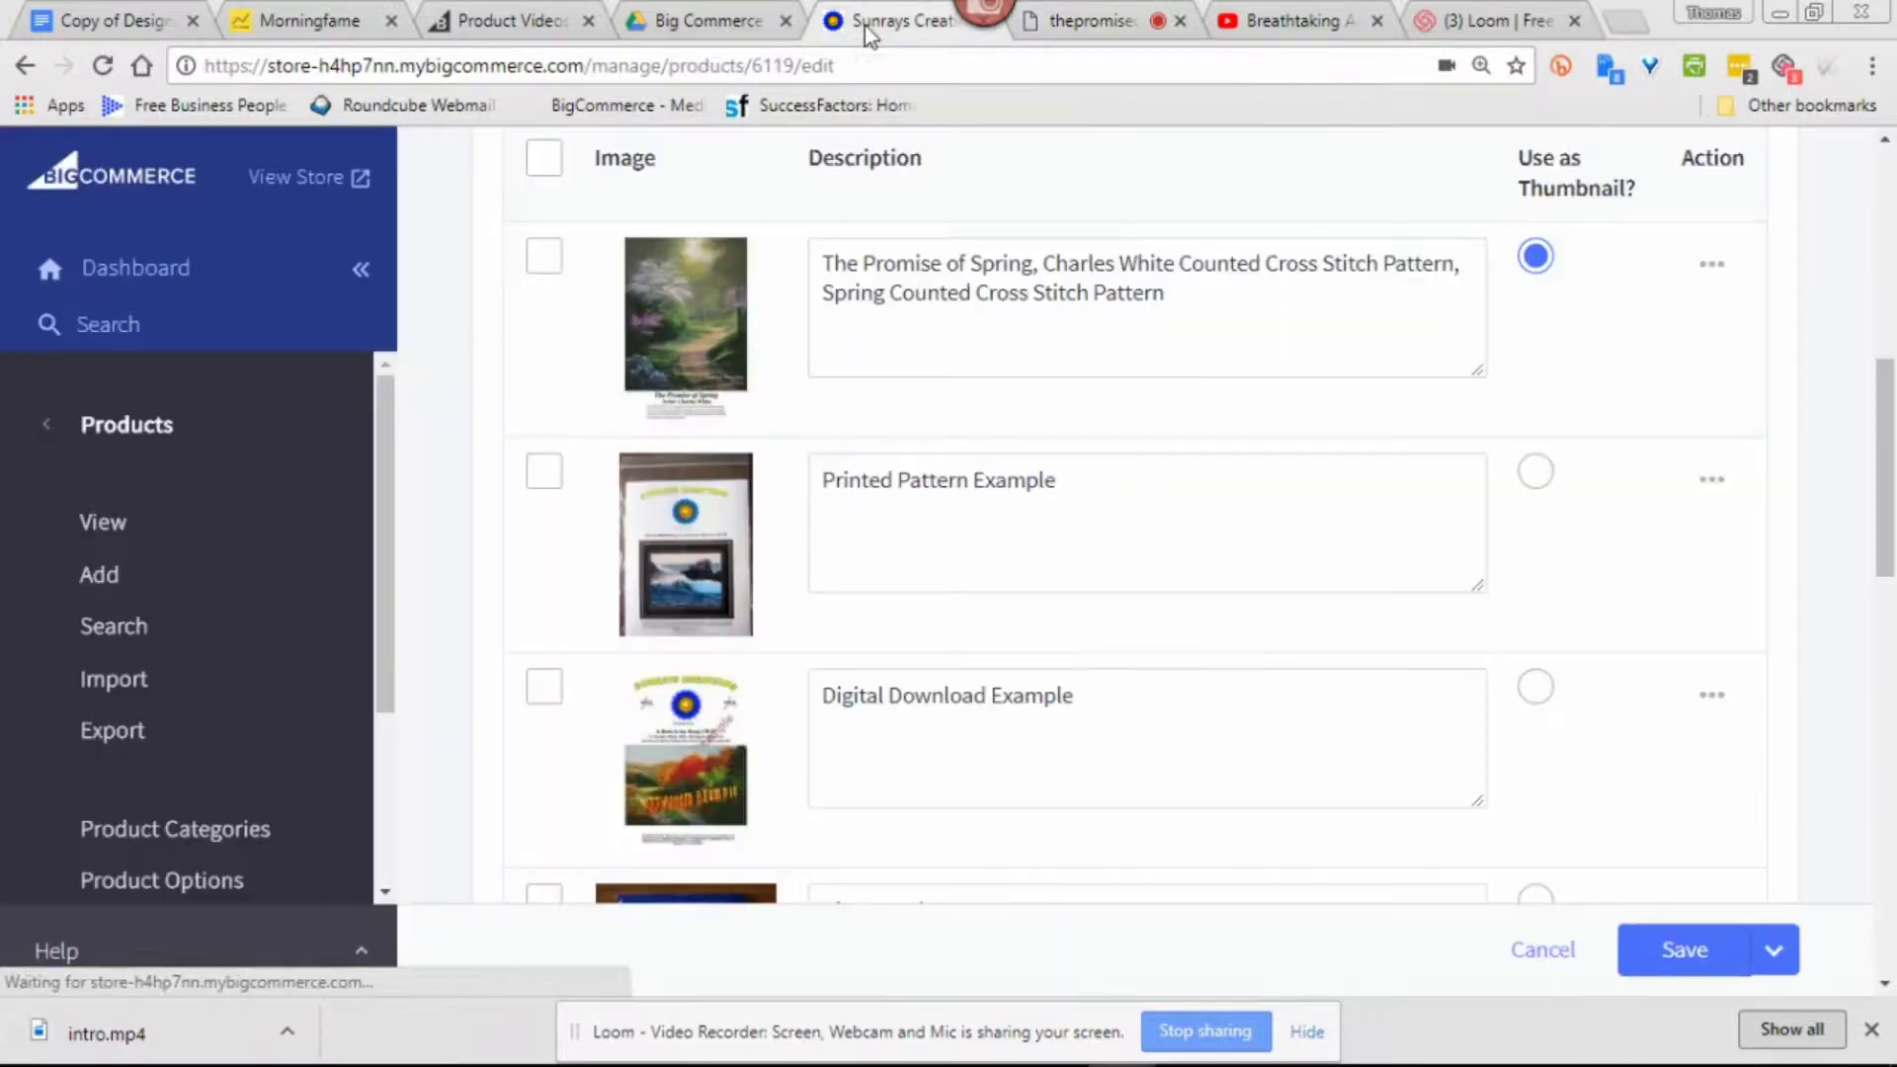
scroll(1175, 746, "down", 12)
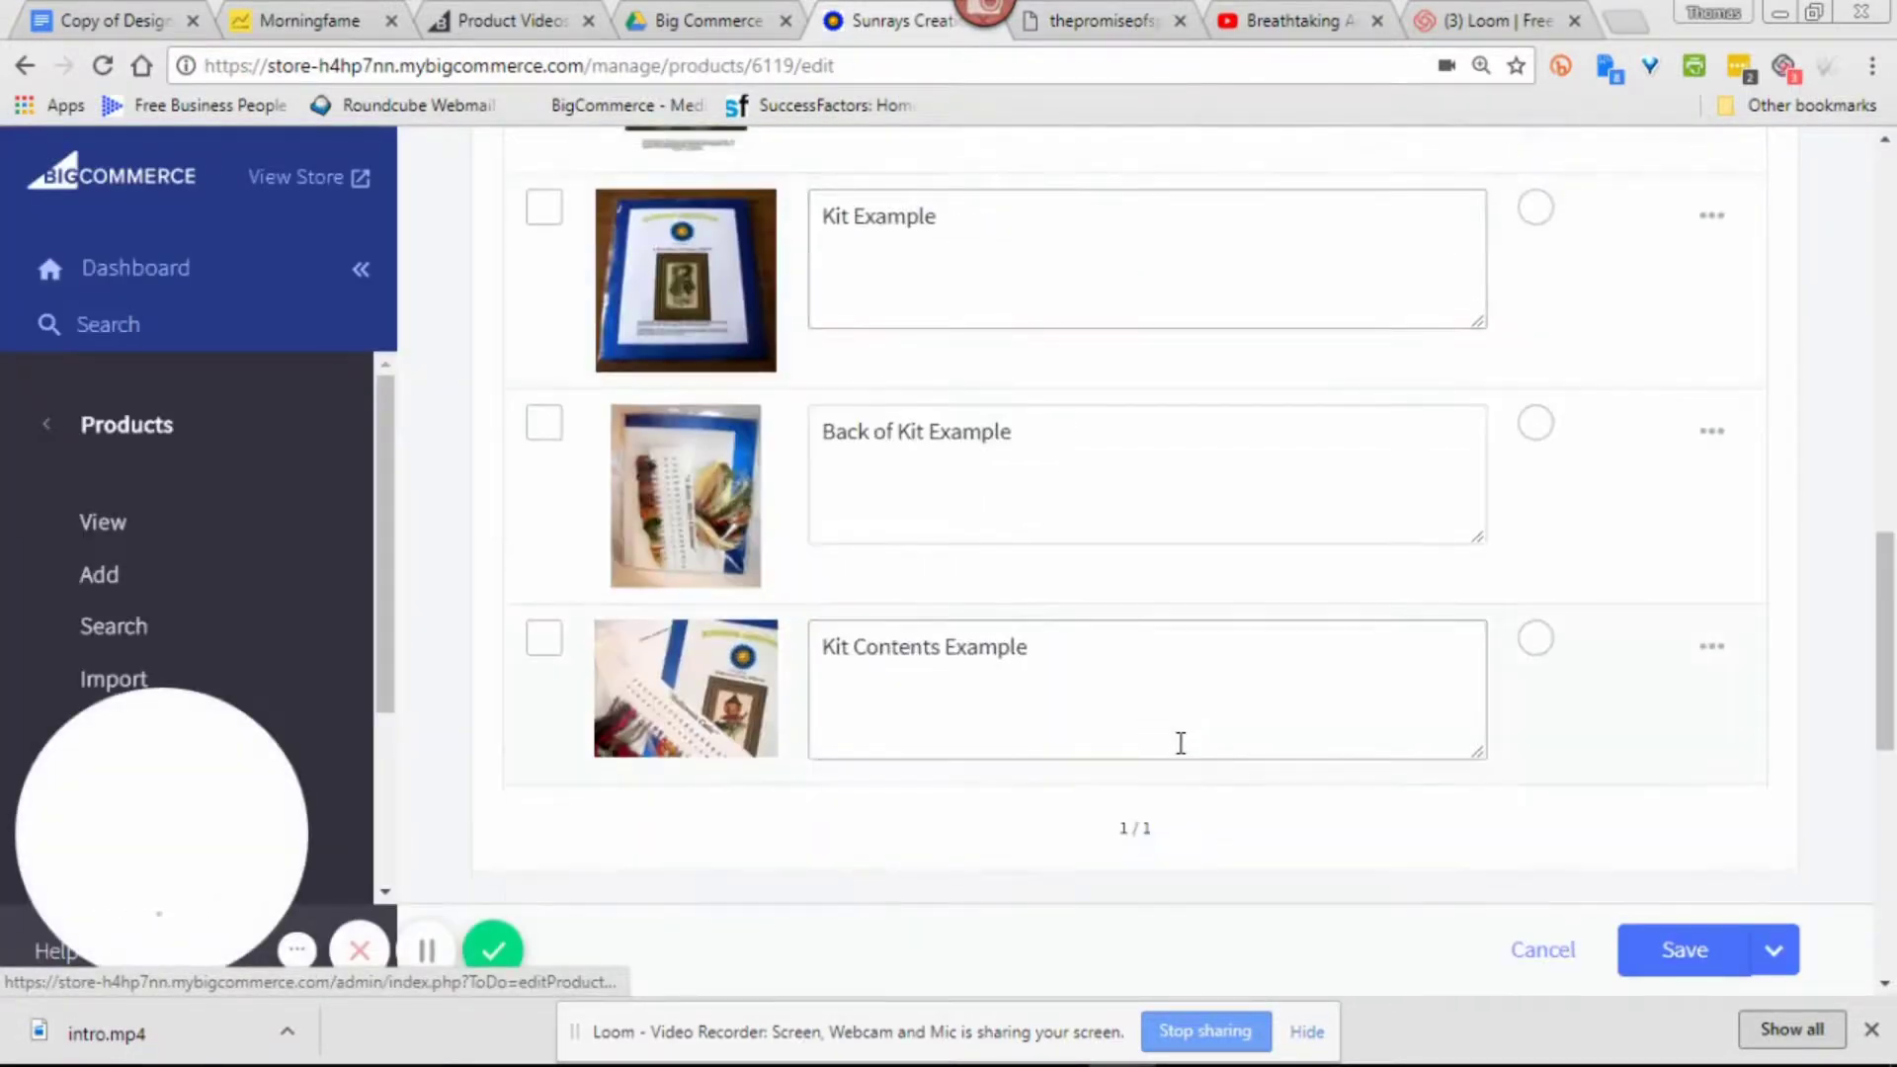
scroll(1184, 756, "down", 3)
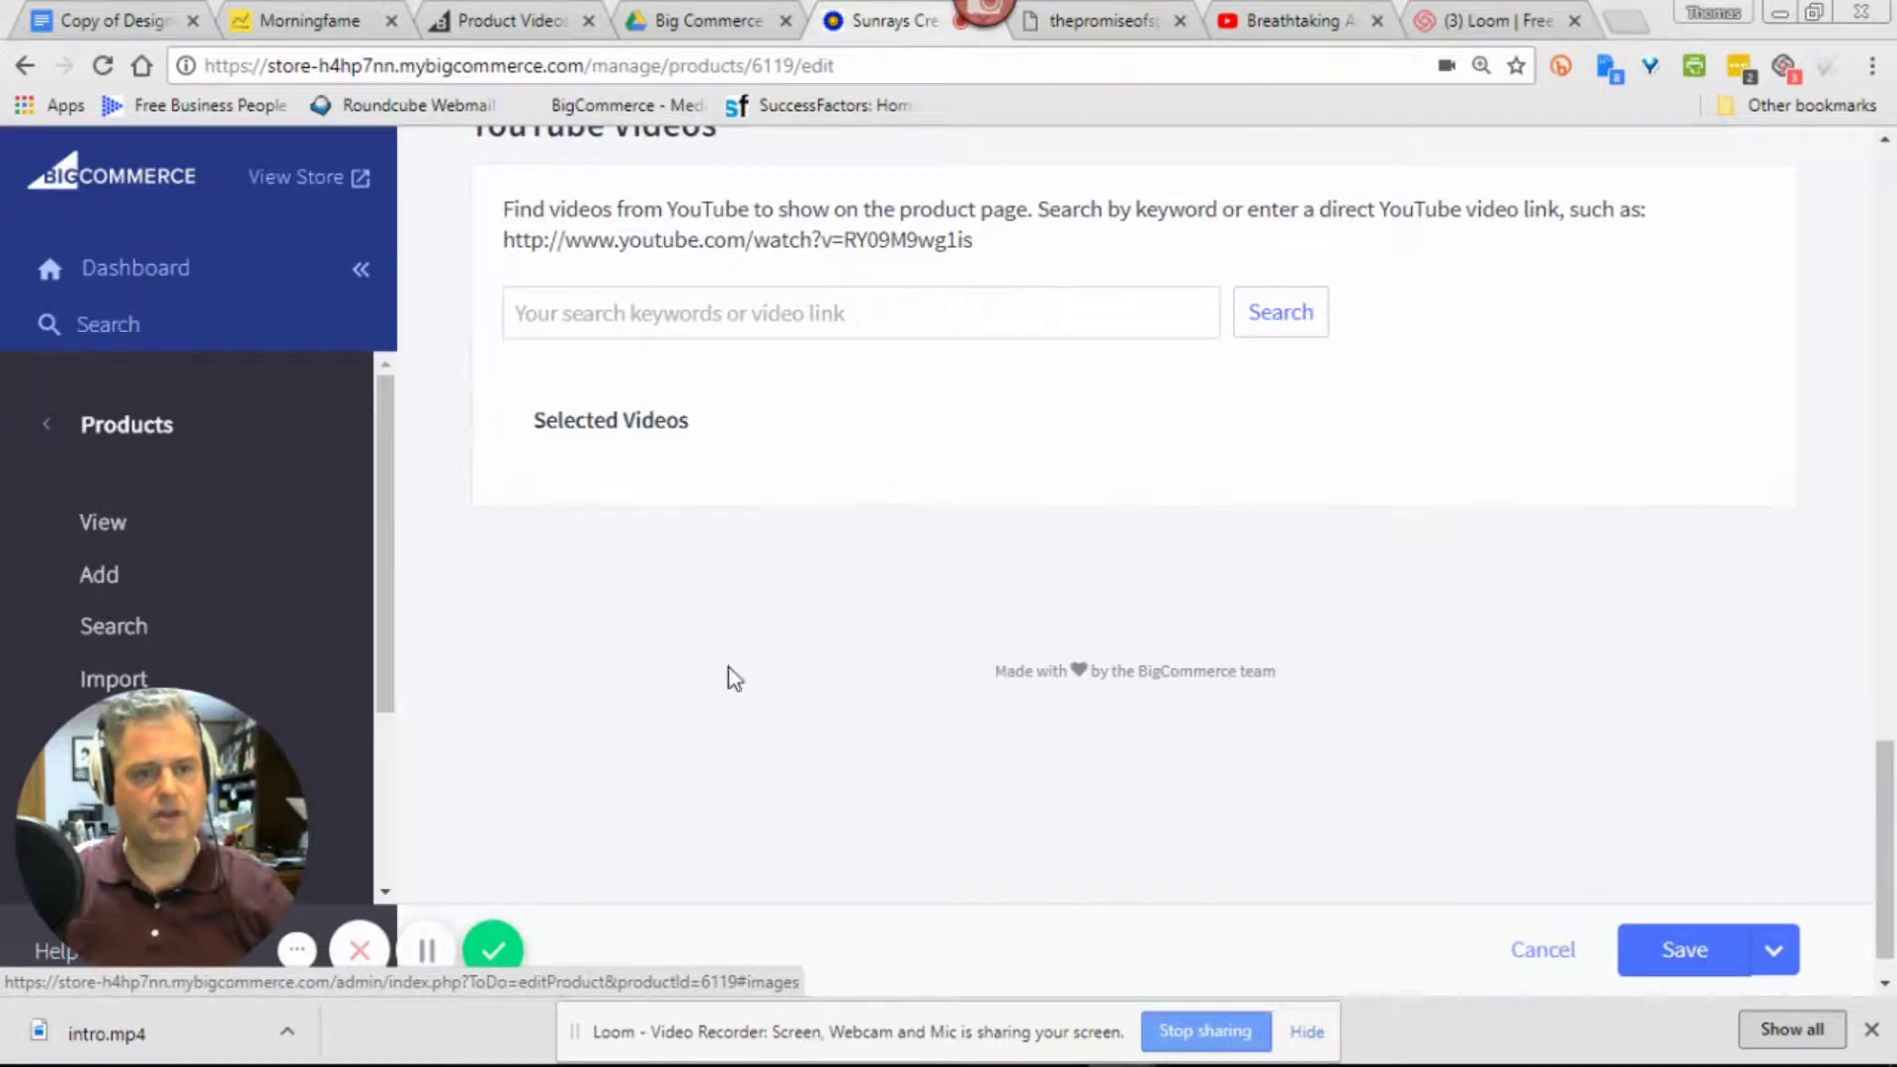
scroll(724, 678, "up", 1)
Search the product's YouTube Videos for 'Charles white painter' and browse the Charles White results
left_click(689, 460)
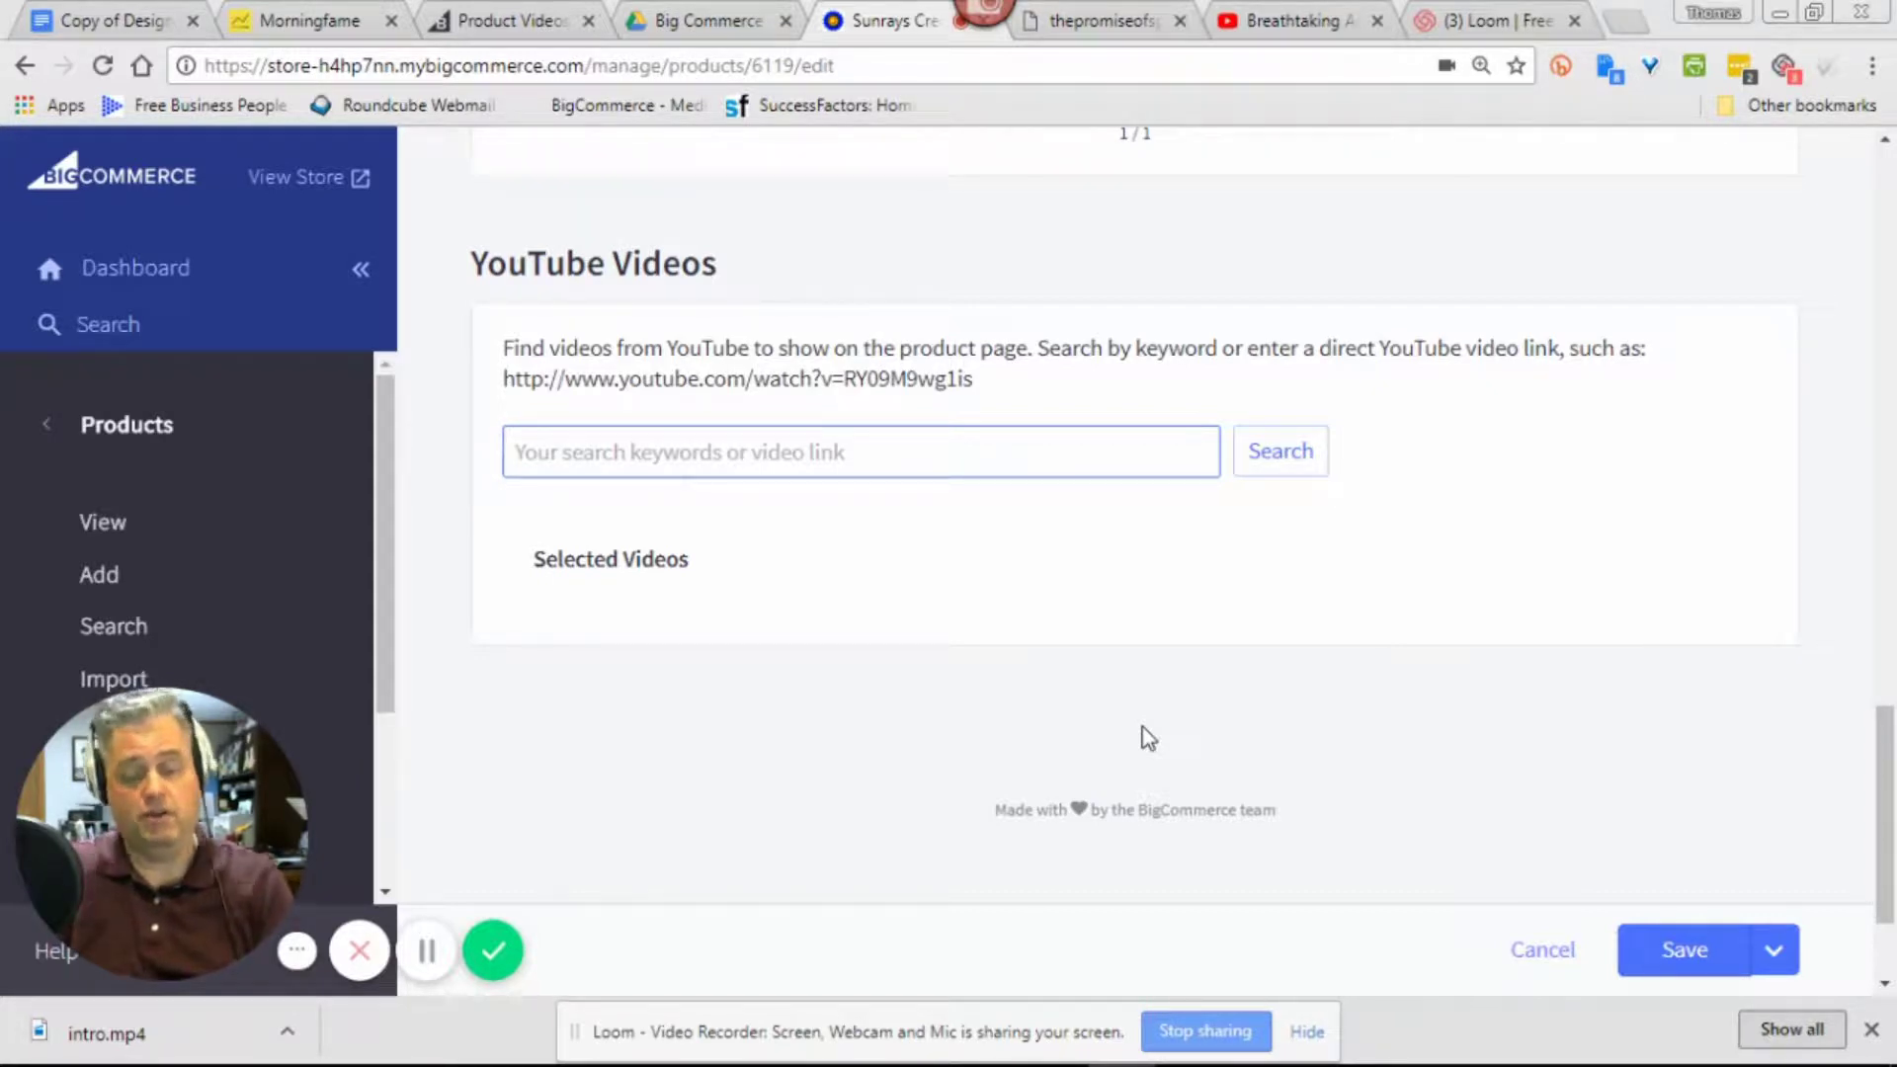
type("Charl;")
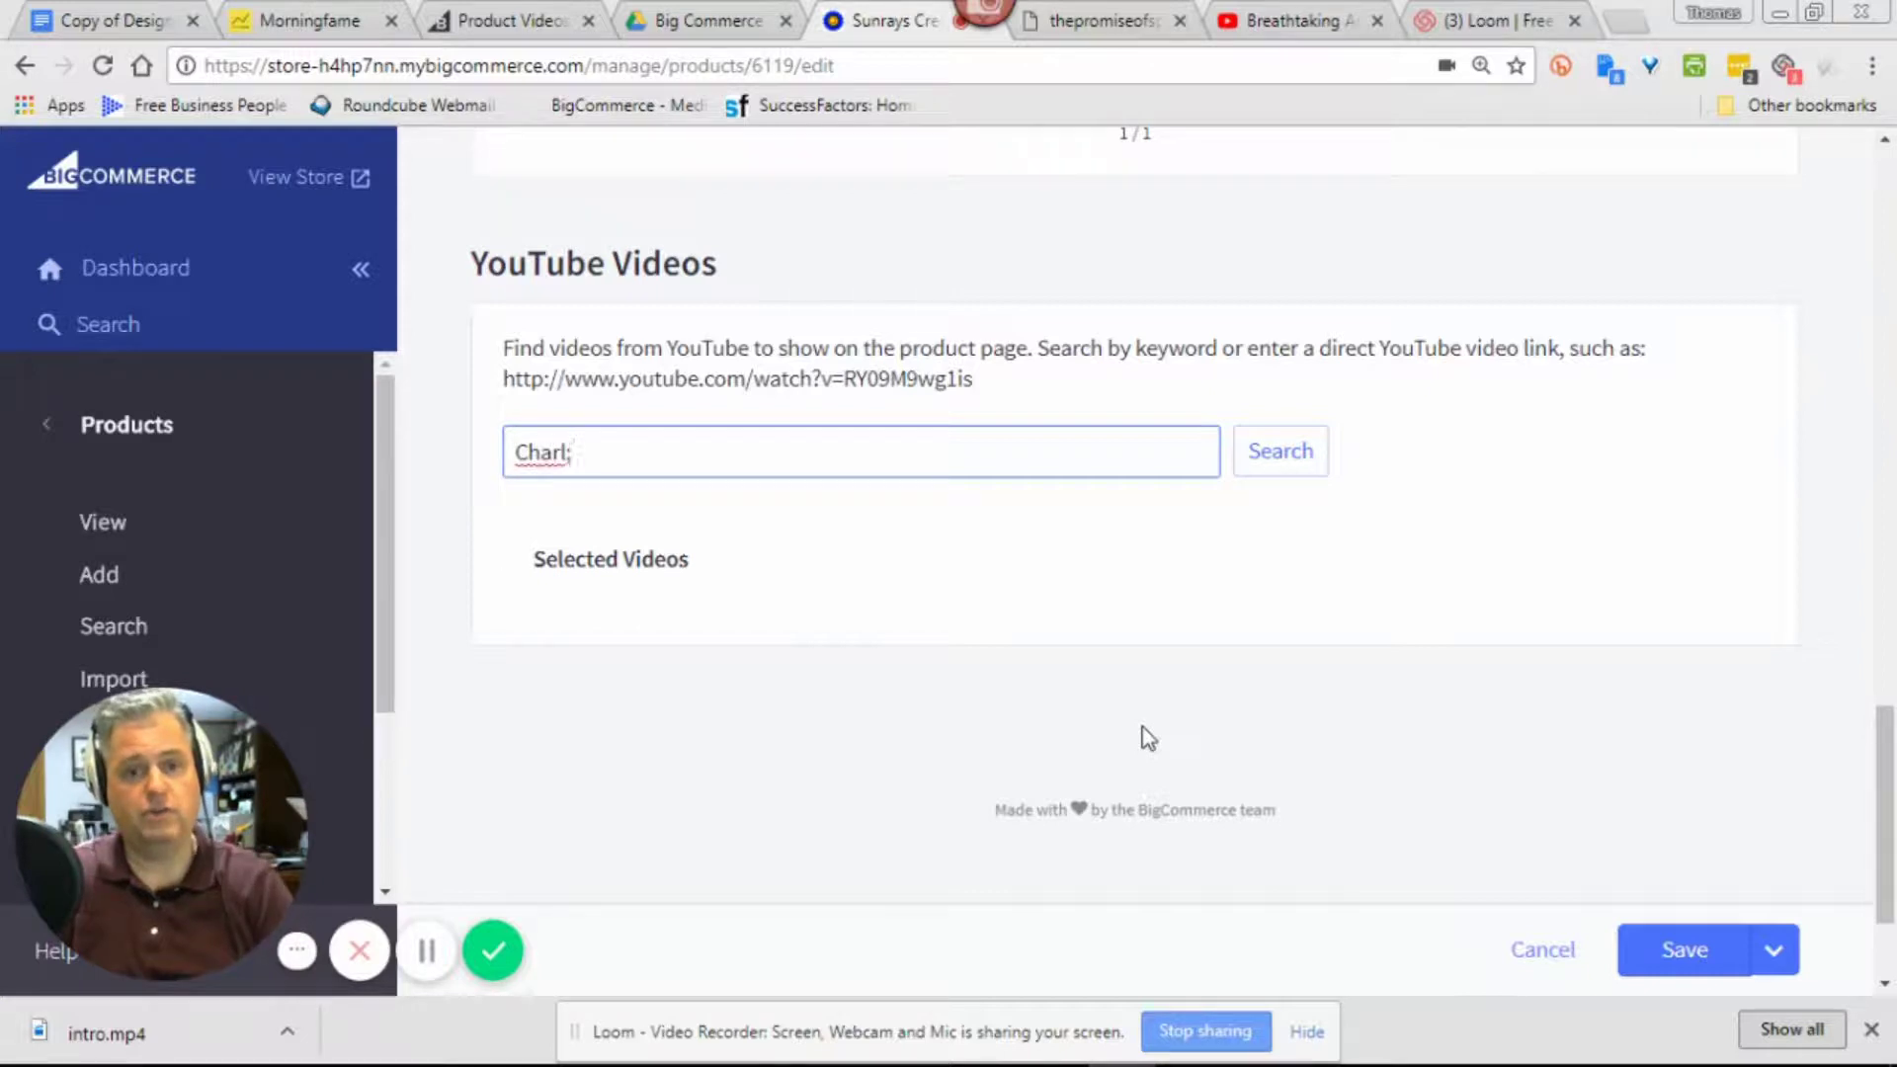
type("e white painter")
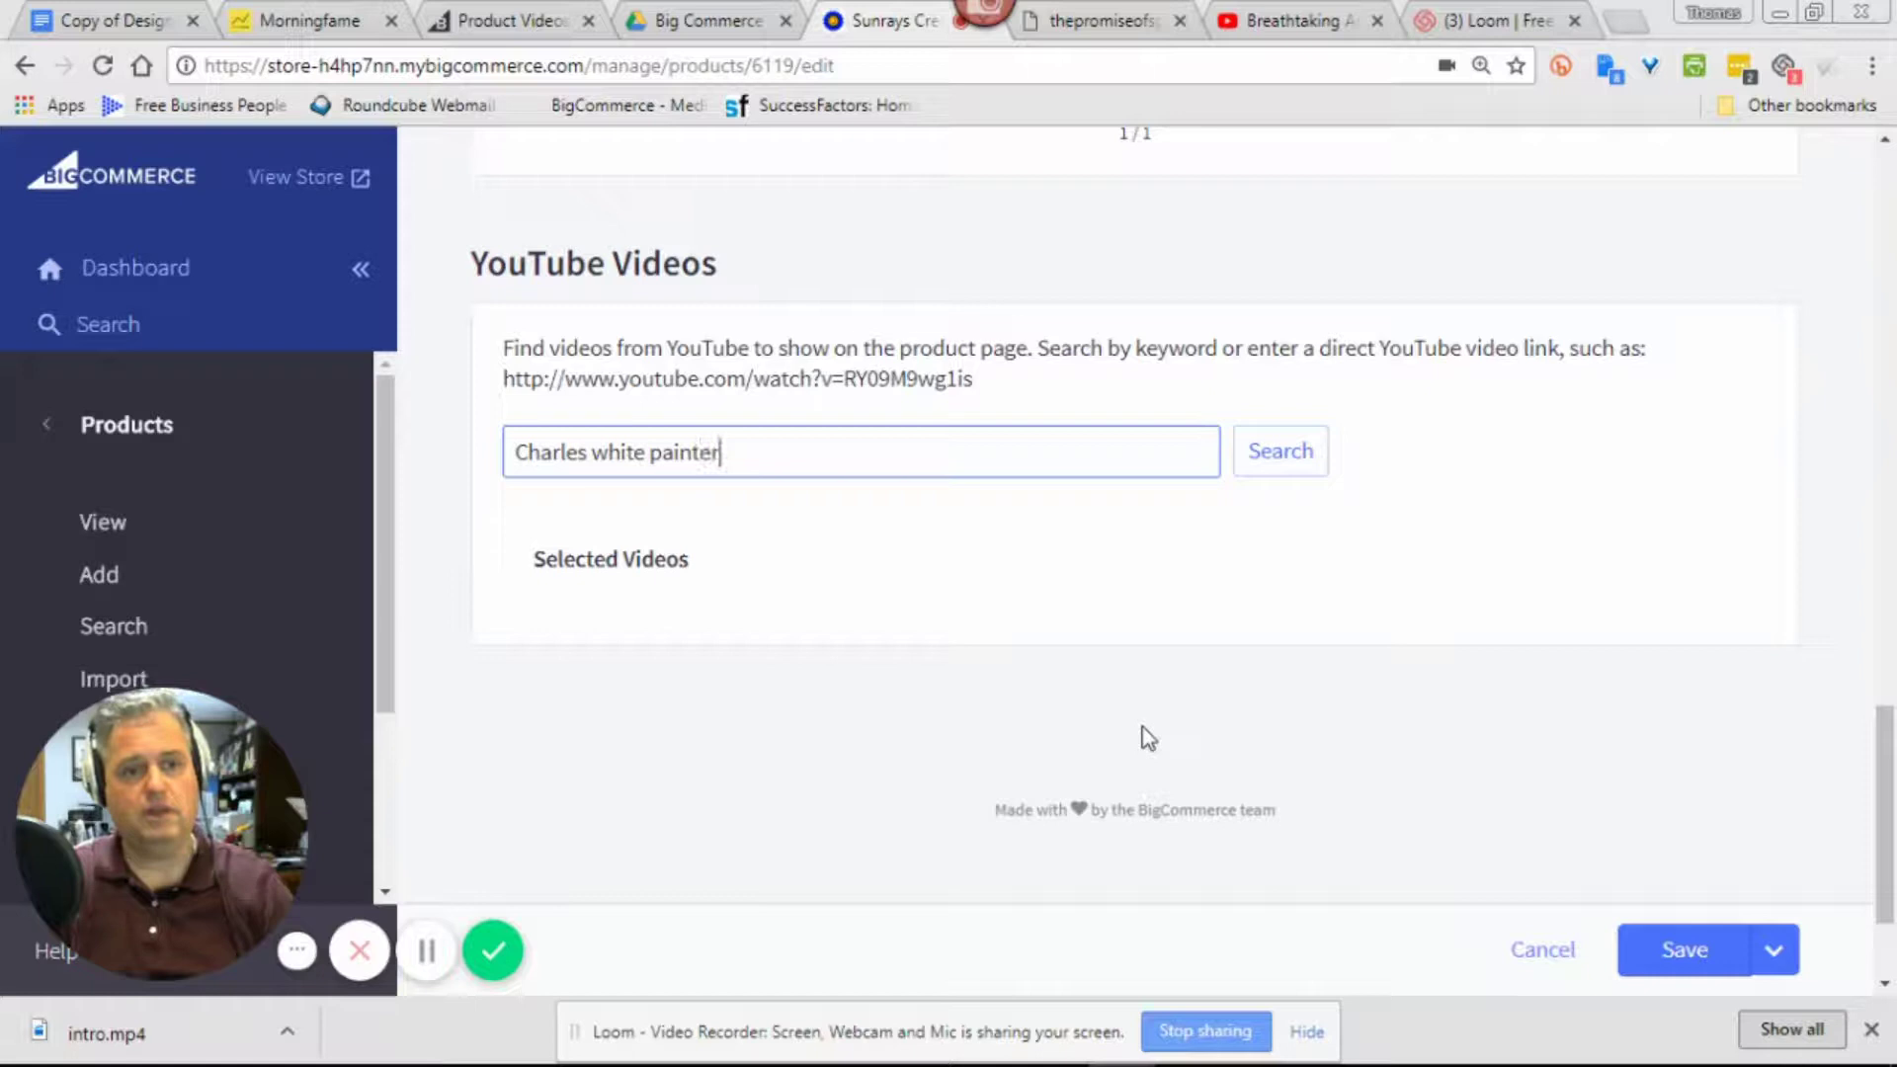
left_click(1303, 474)
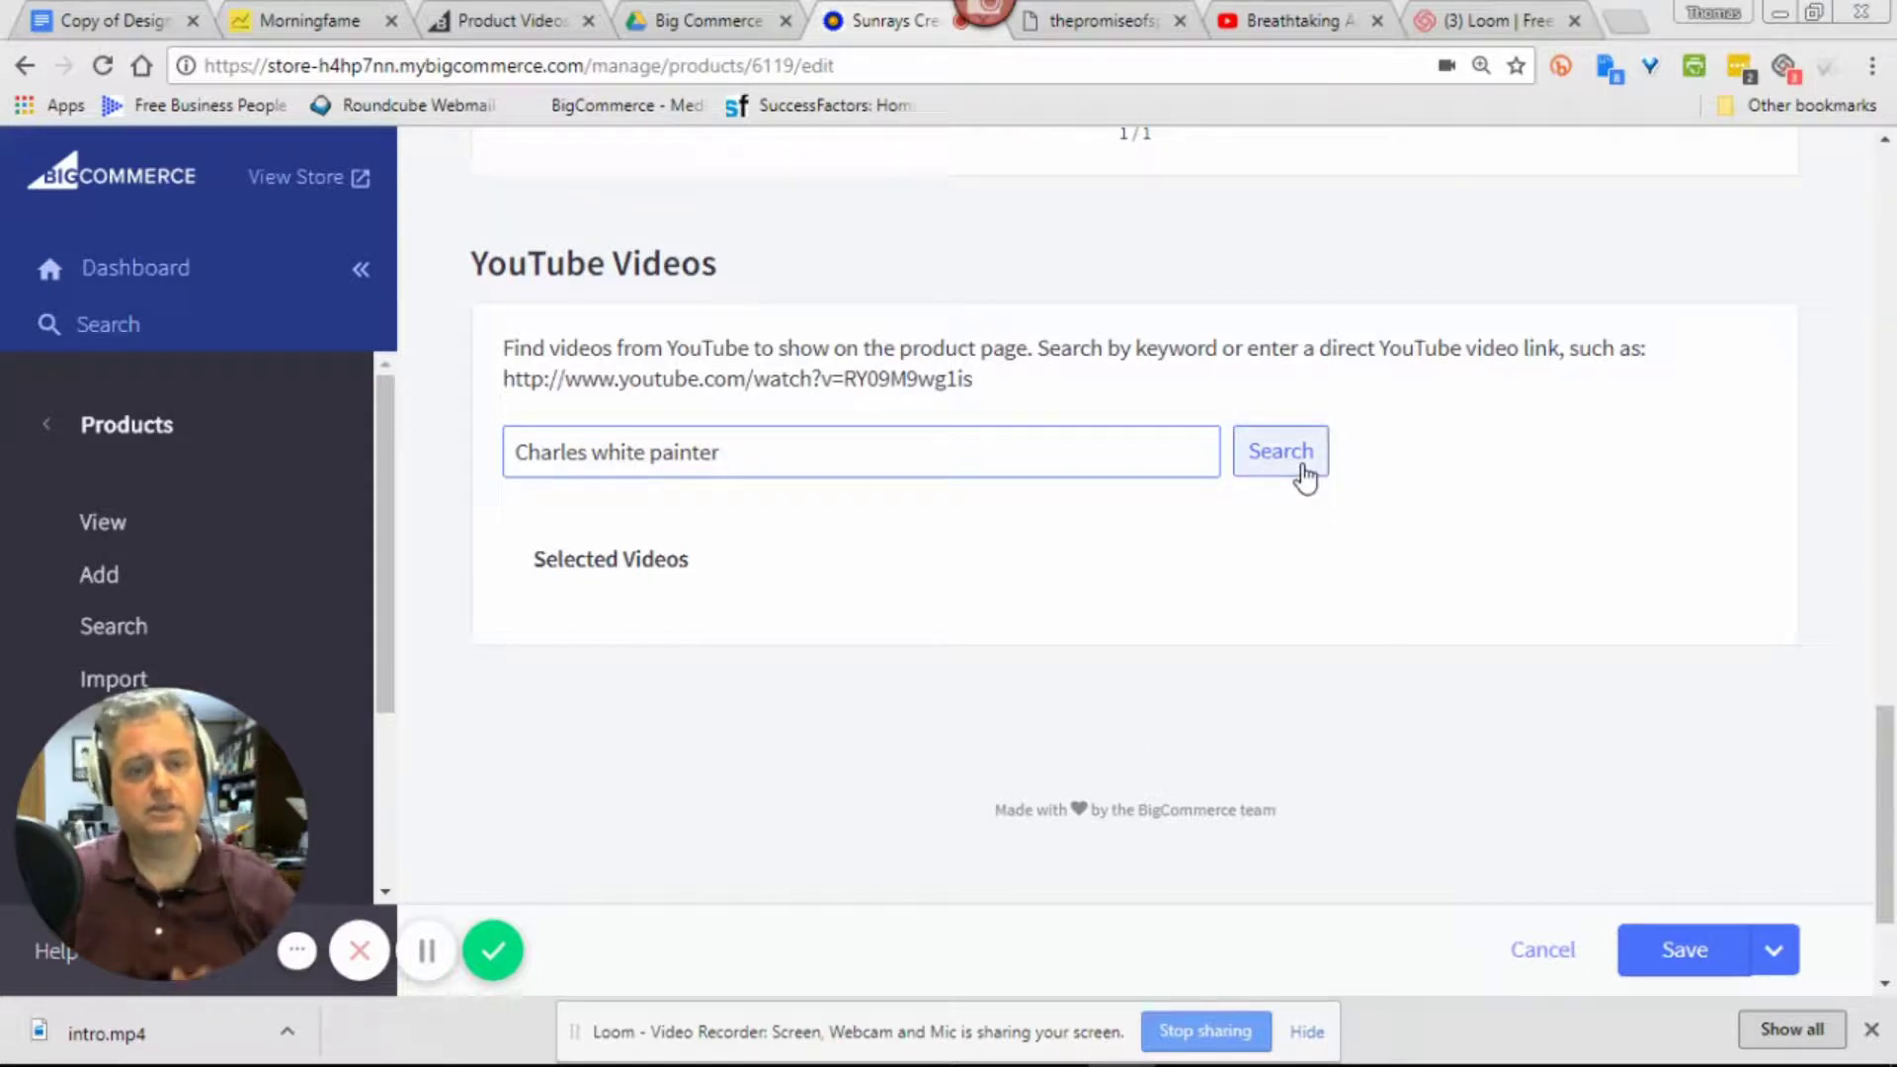
left_click(1305, 477)
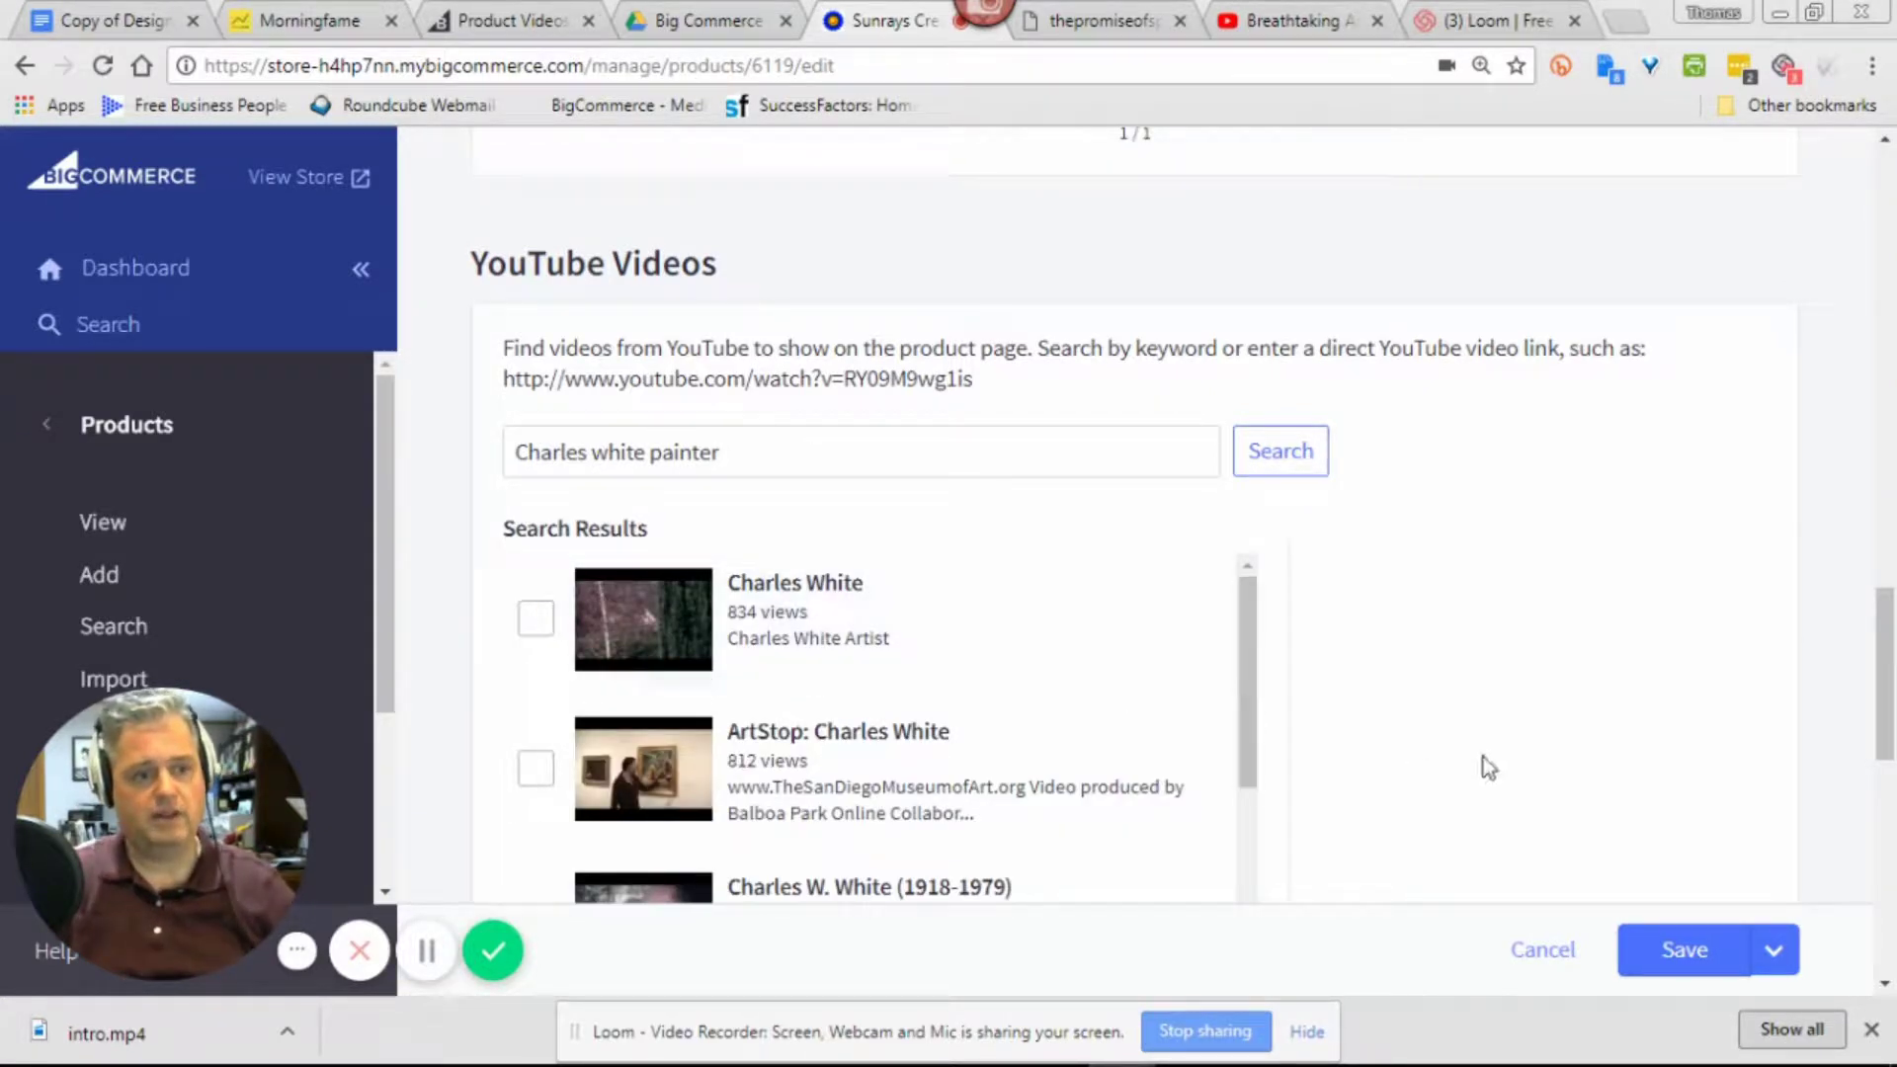
scroll(742, 768, "down", 3)
scroll(742, 769, "down", 3)
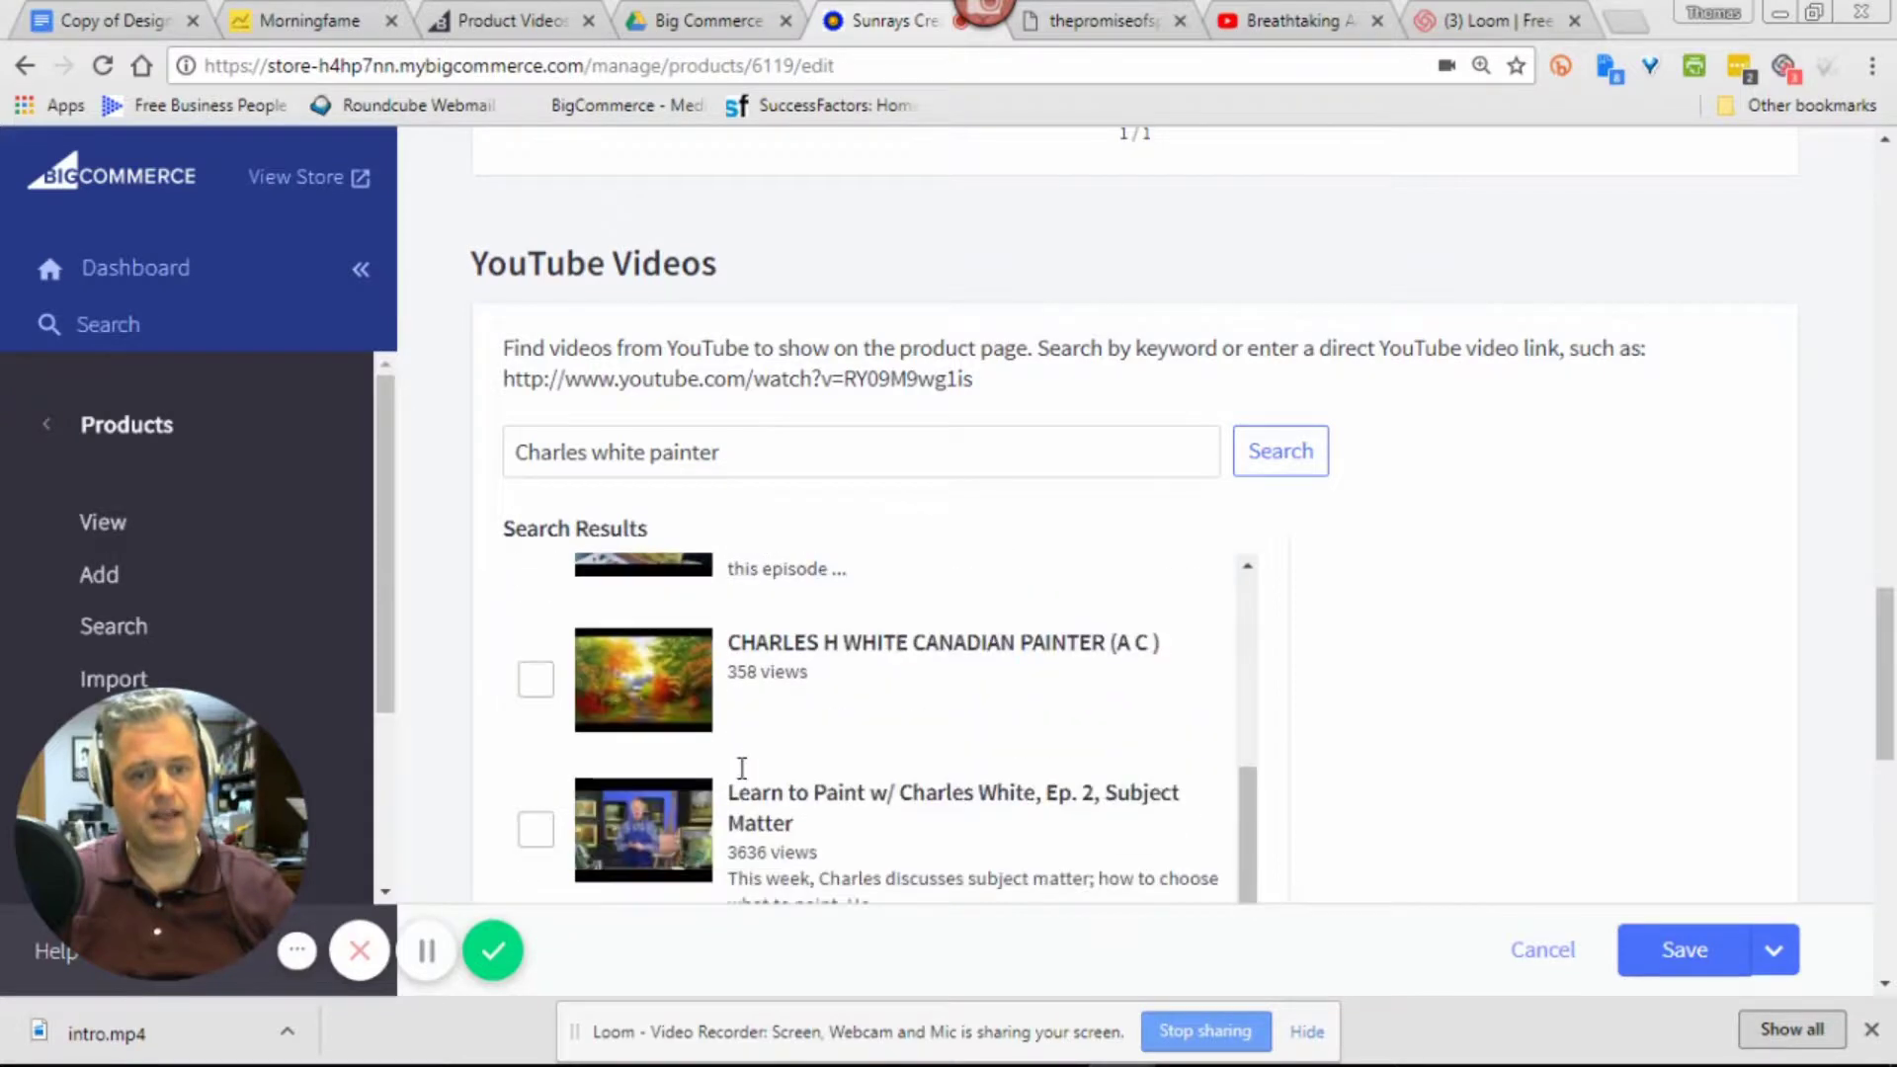
scroll(1030, 726, "down", 5)
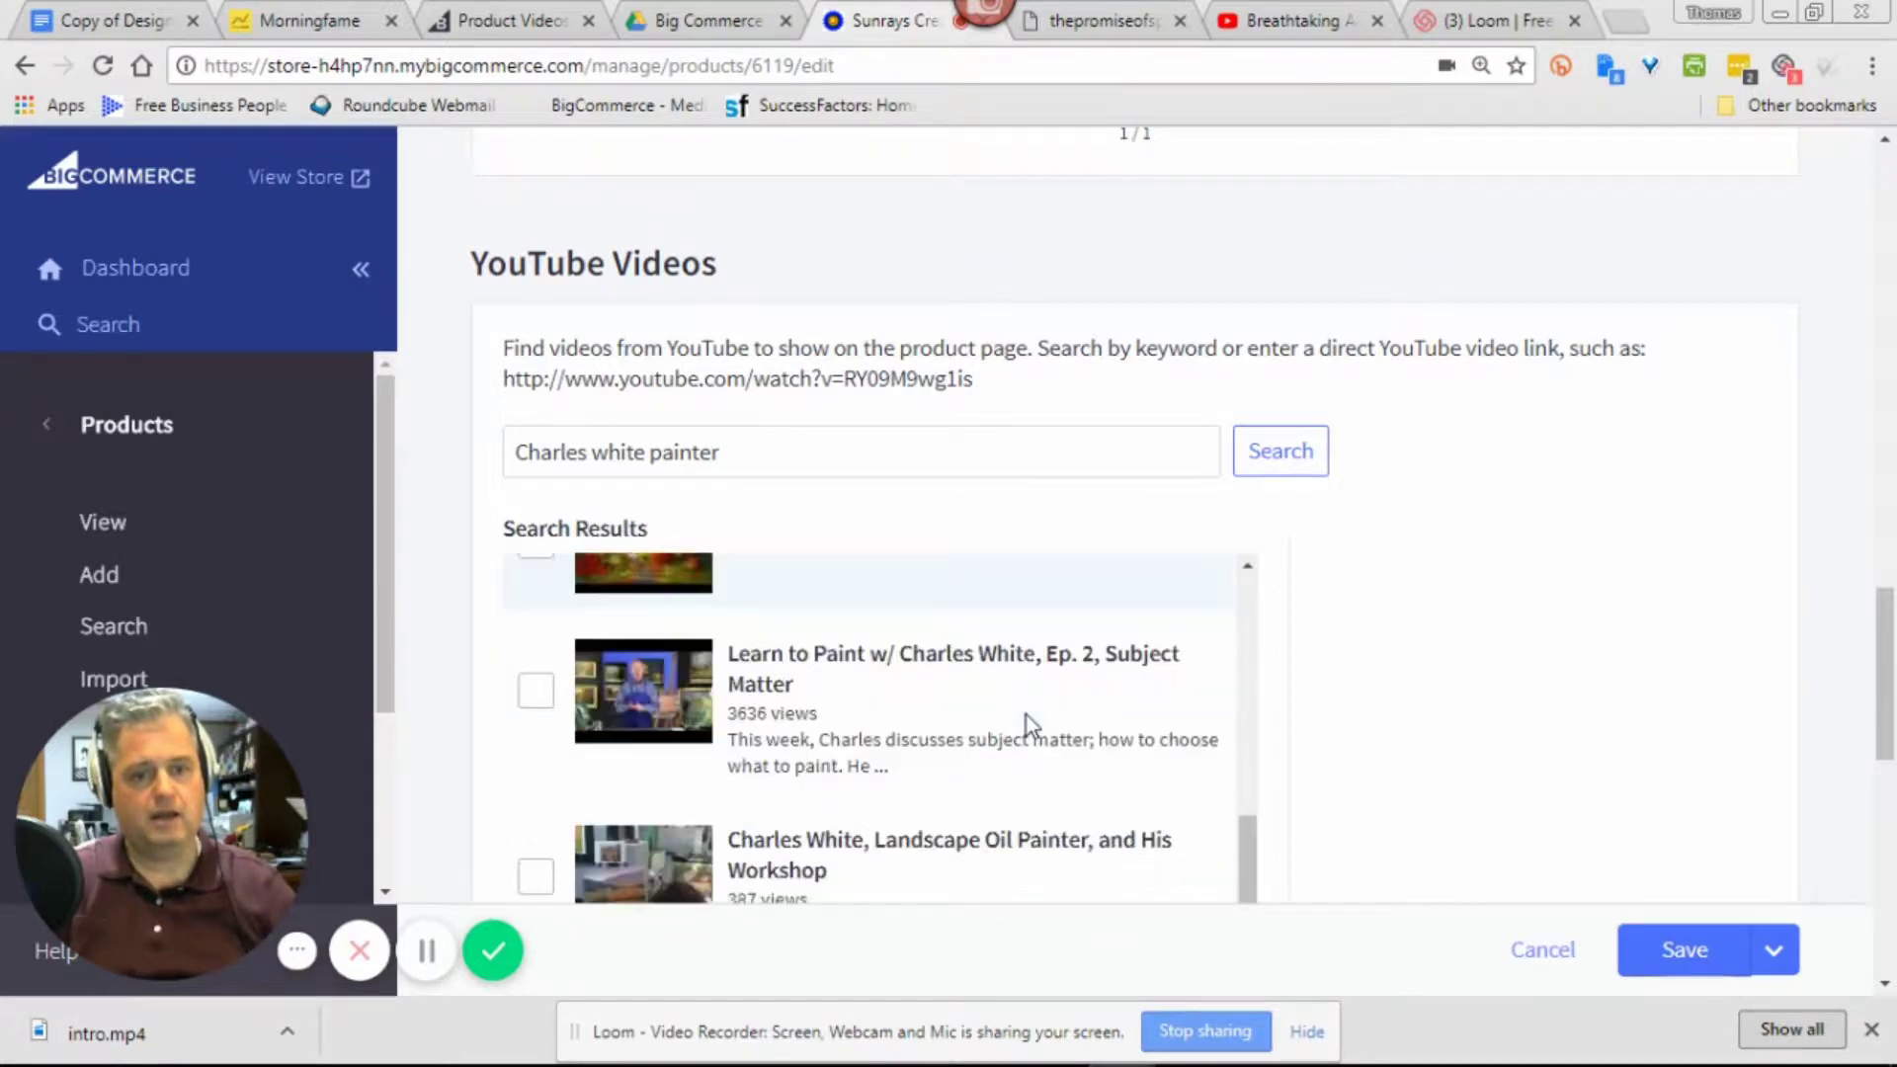
scroll(1030, 727, "up", 10)
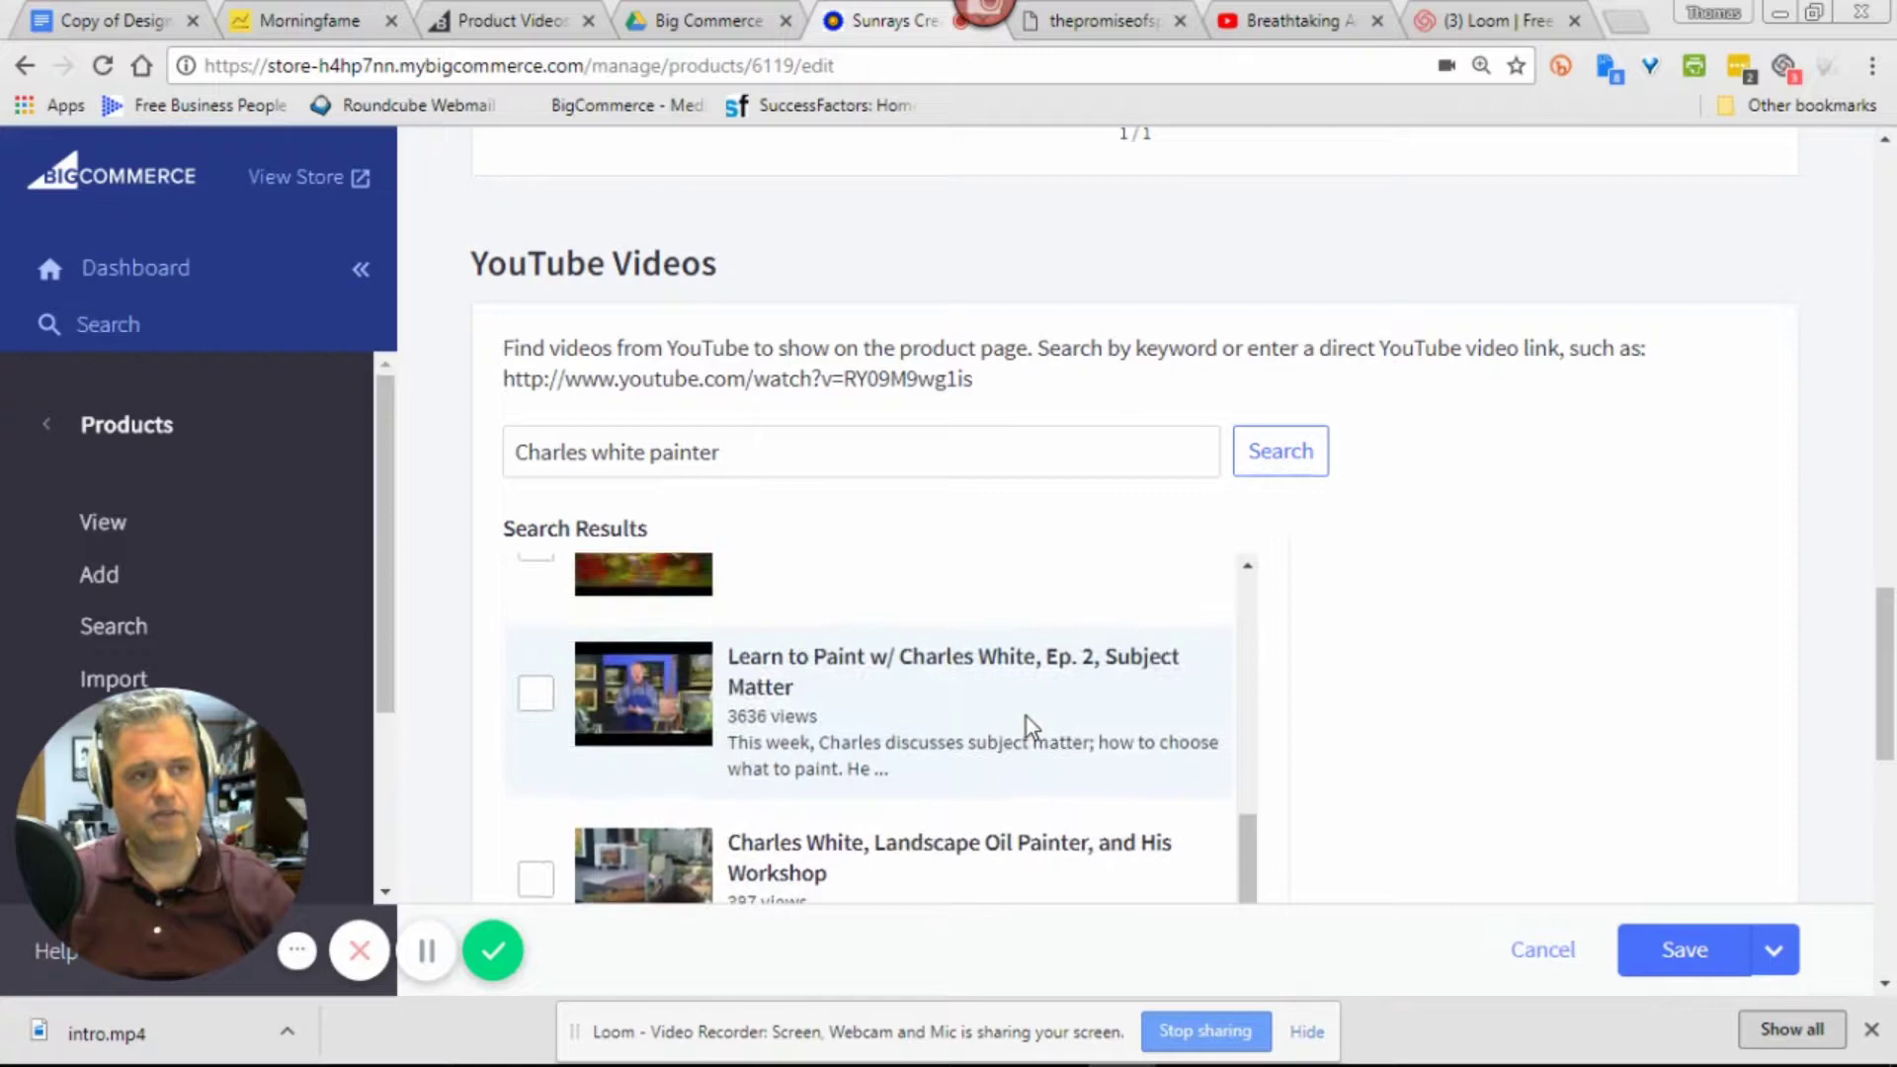
scroll(1029, 724, "up", 5)
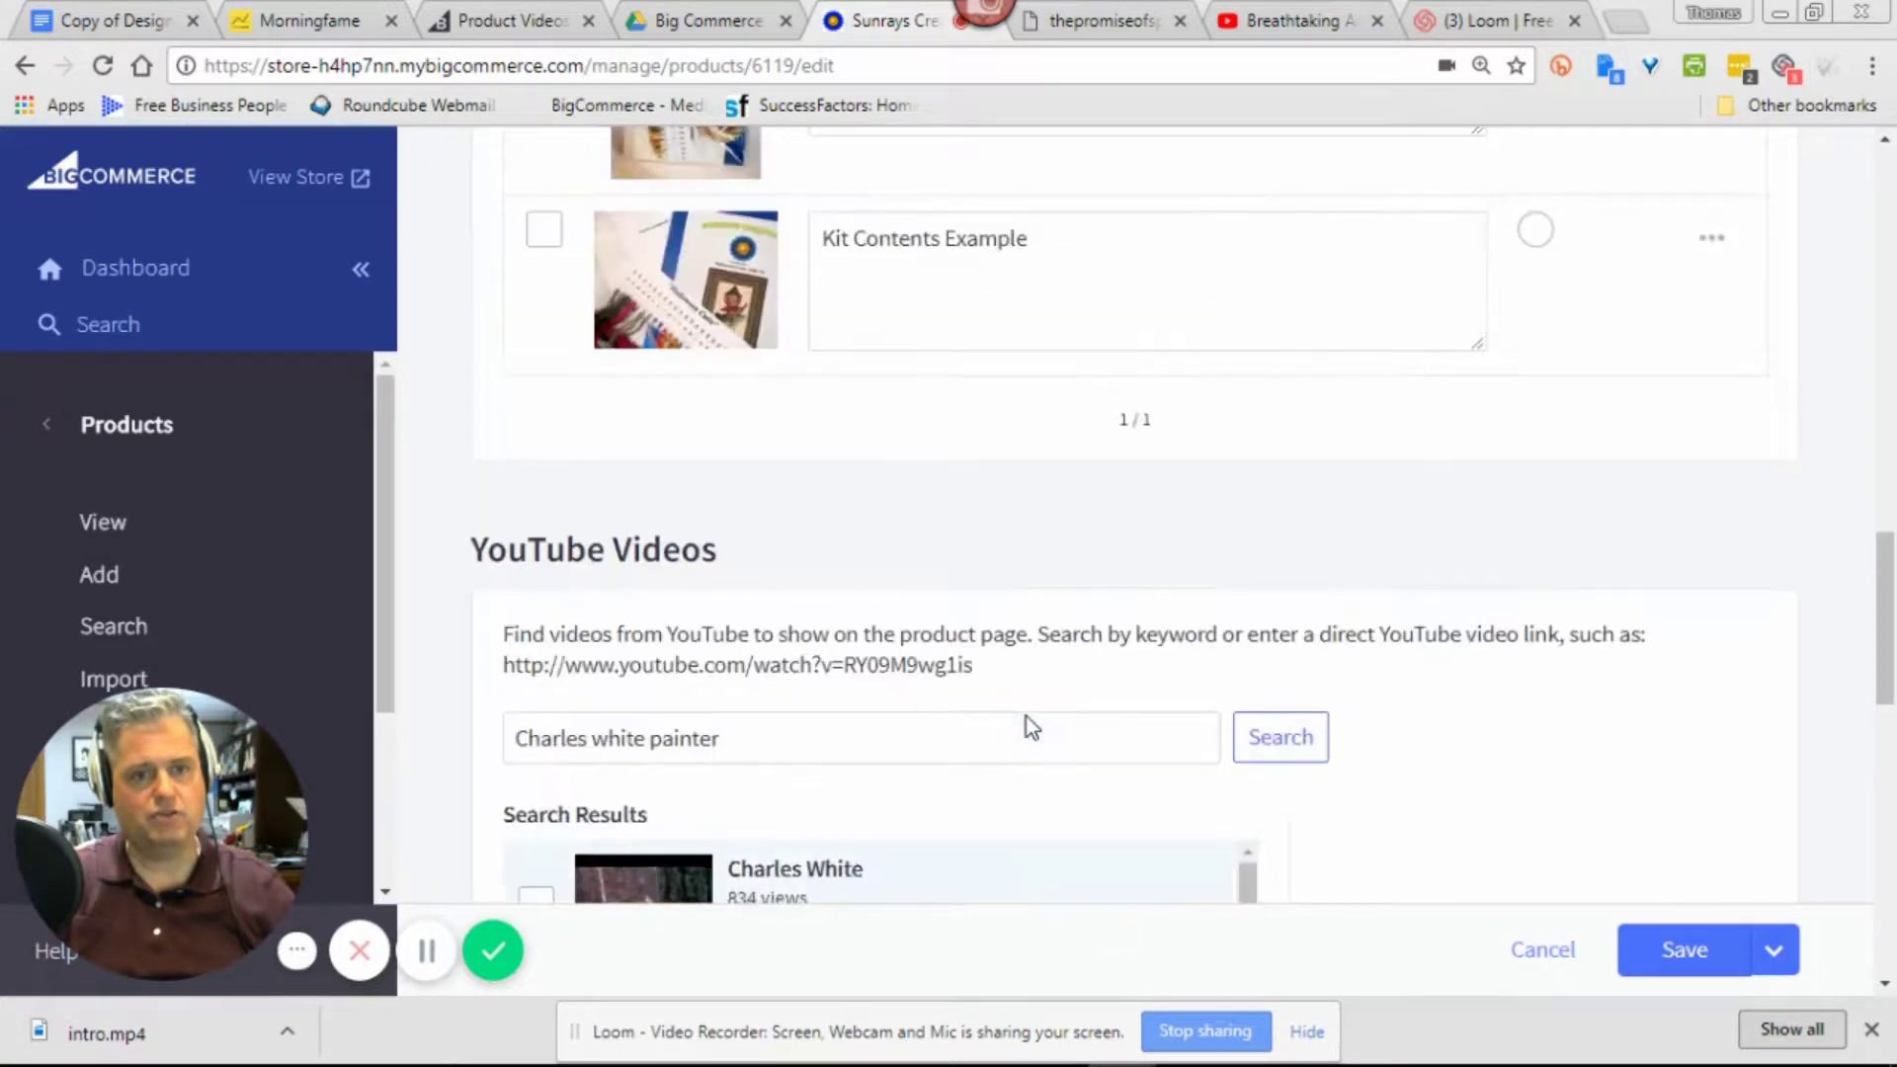
scroll(1024, 715, "down", 4)
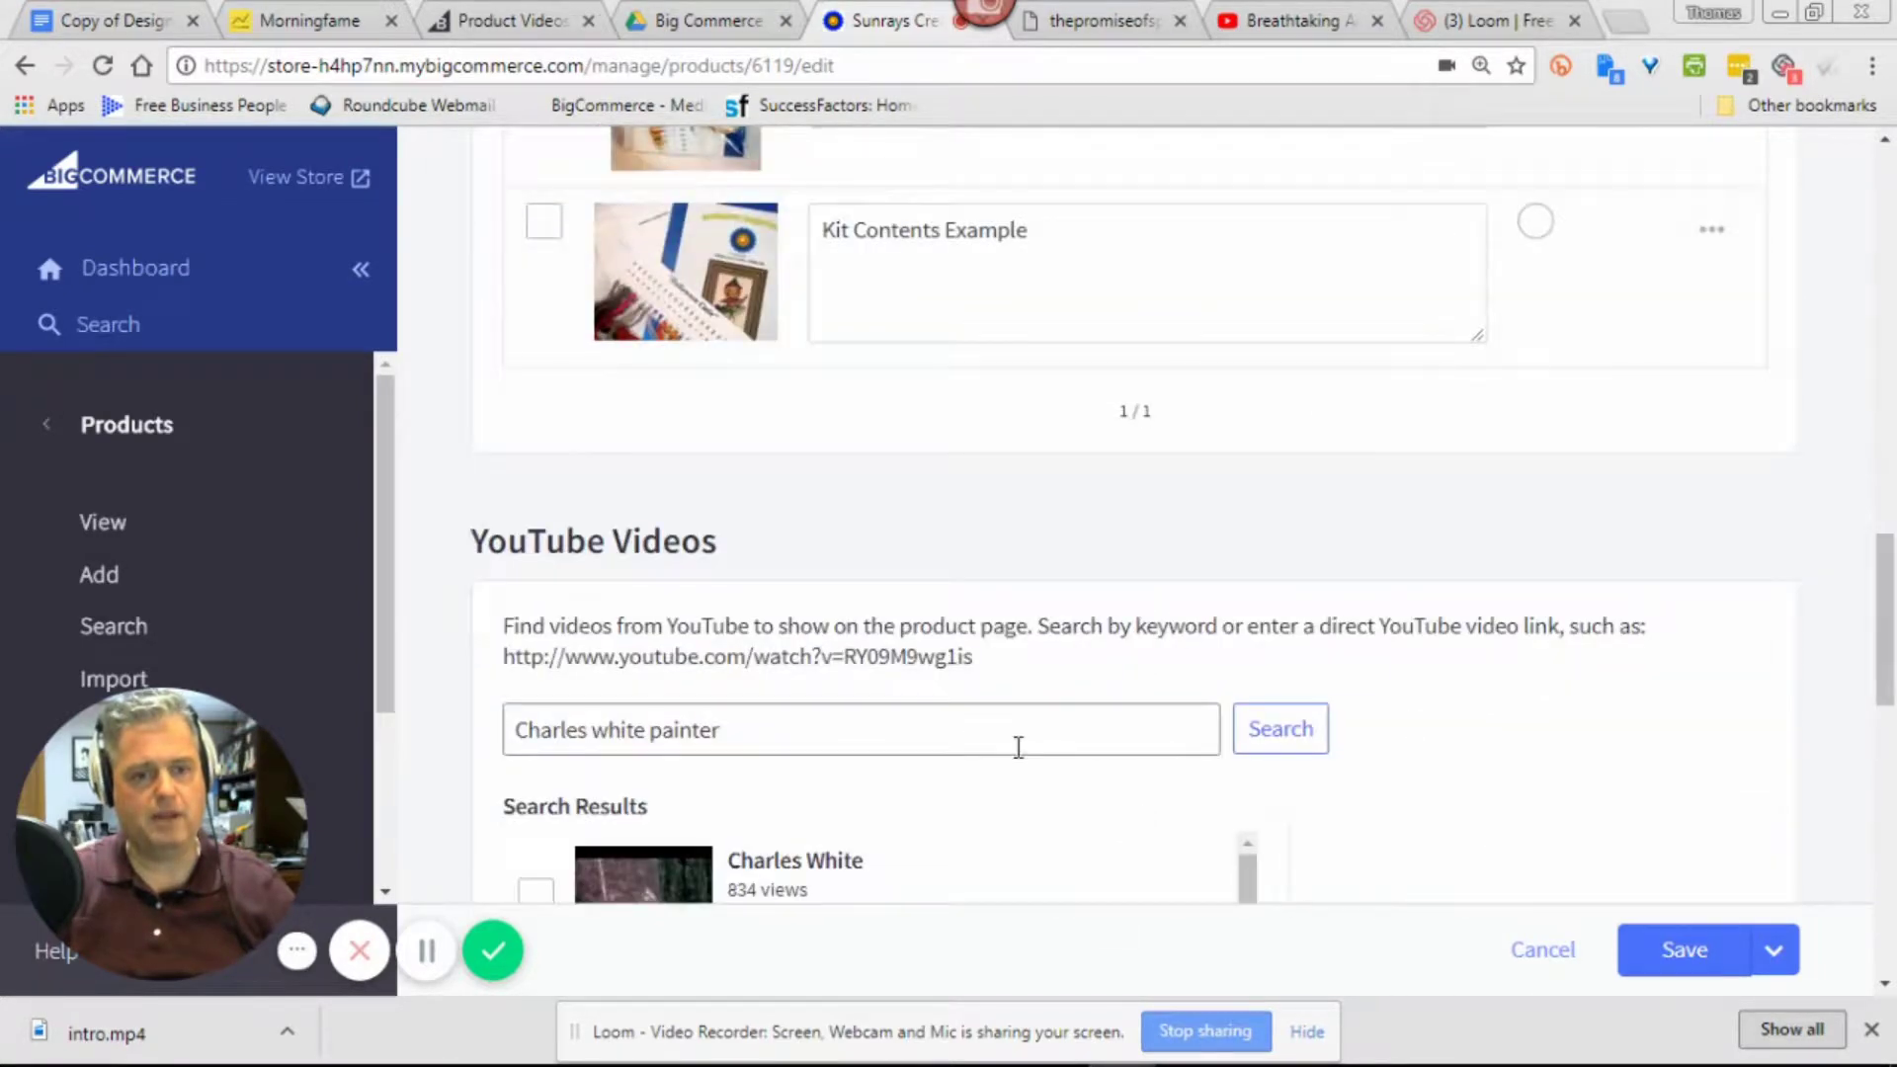
Rewind the Charles White cross-stitch YouTube video to 0:00, copy its URL, and go back to BigCommerce
left_click(1291, 31)
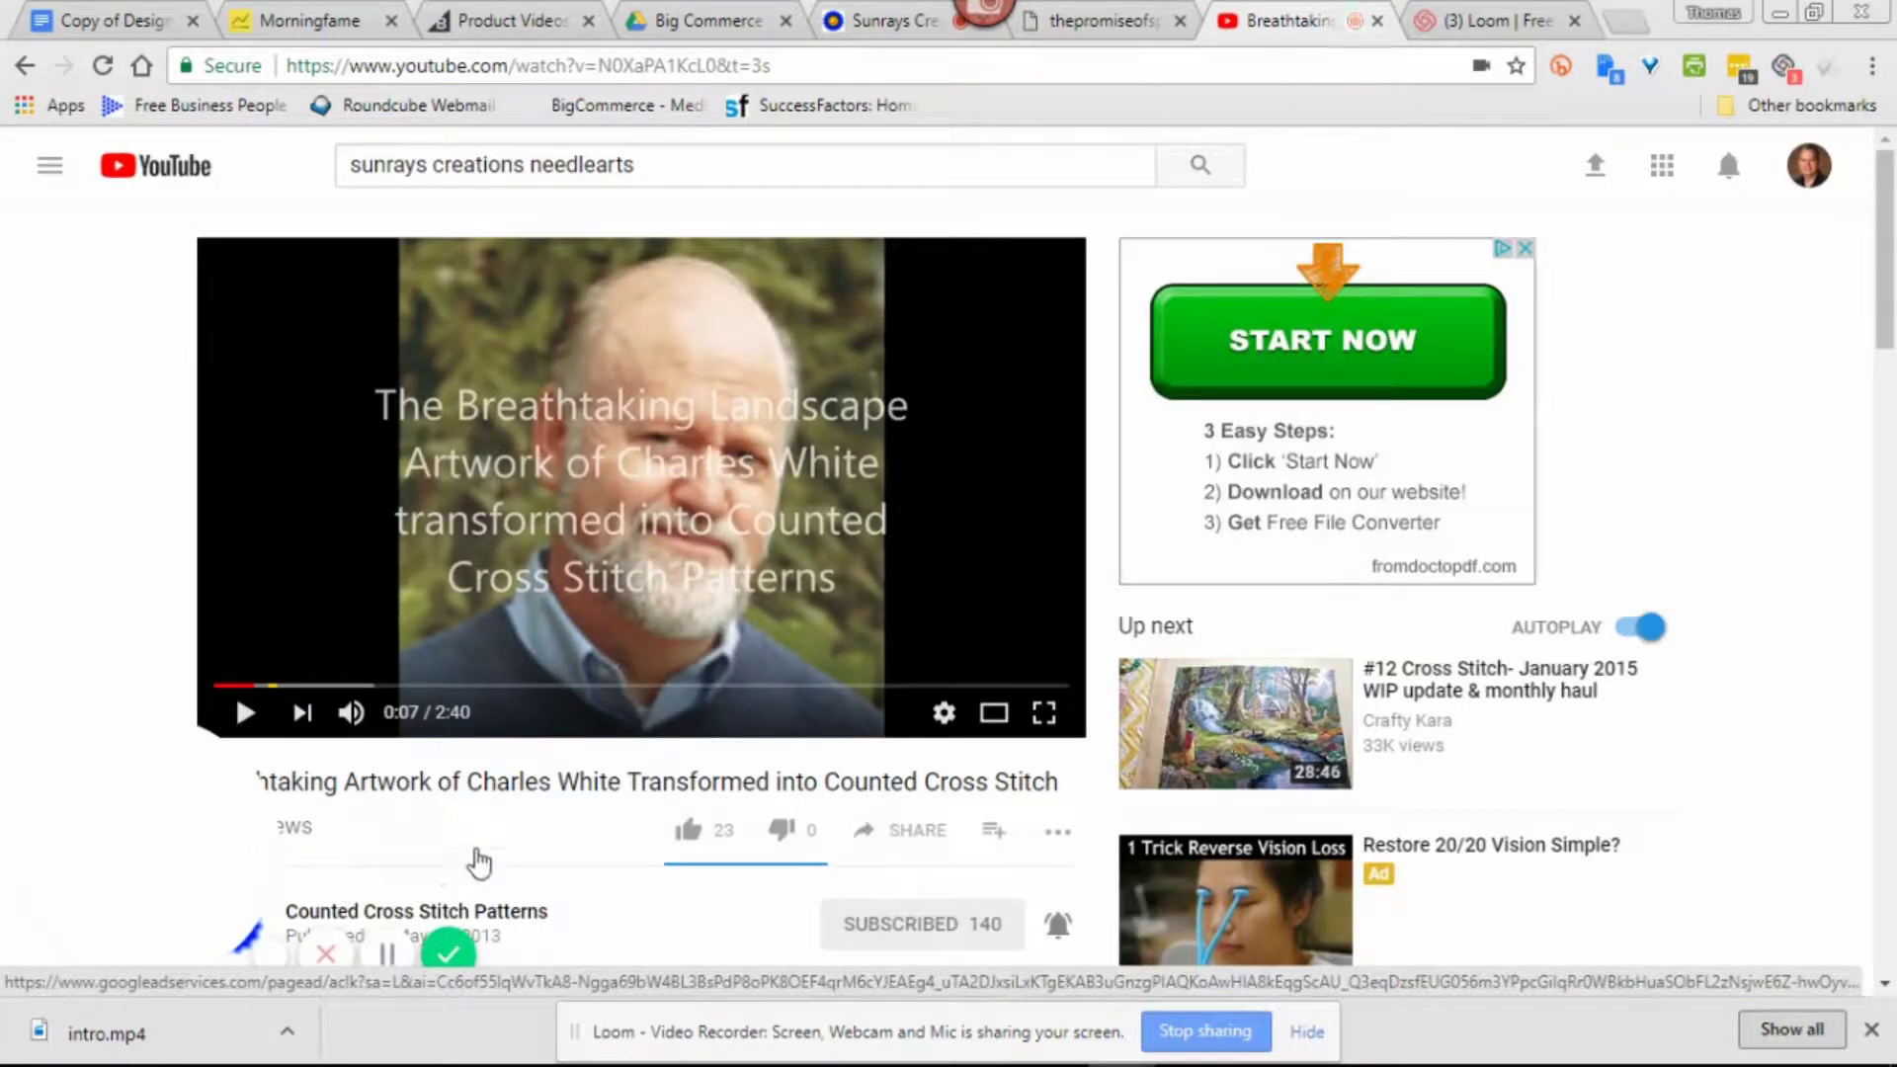
scroll(474, 860, "down", 1)
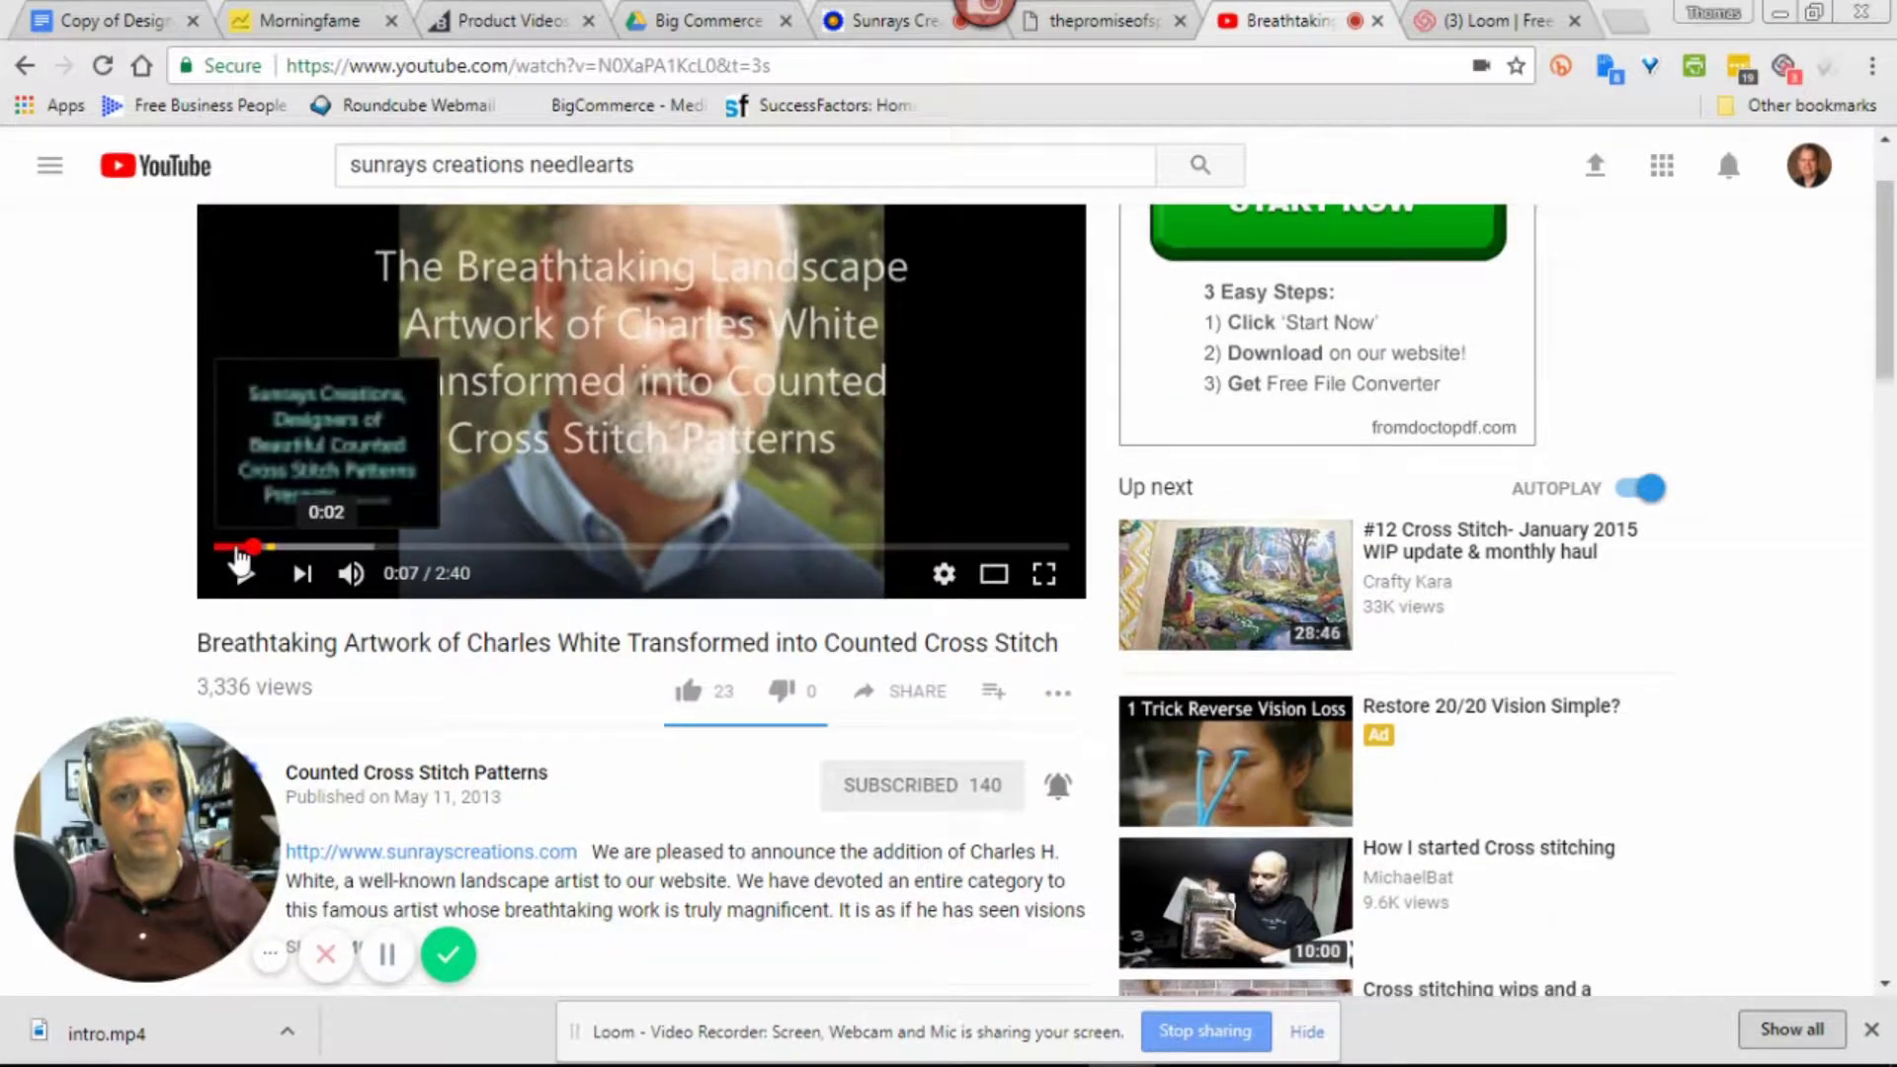
left_click(235, 549)
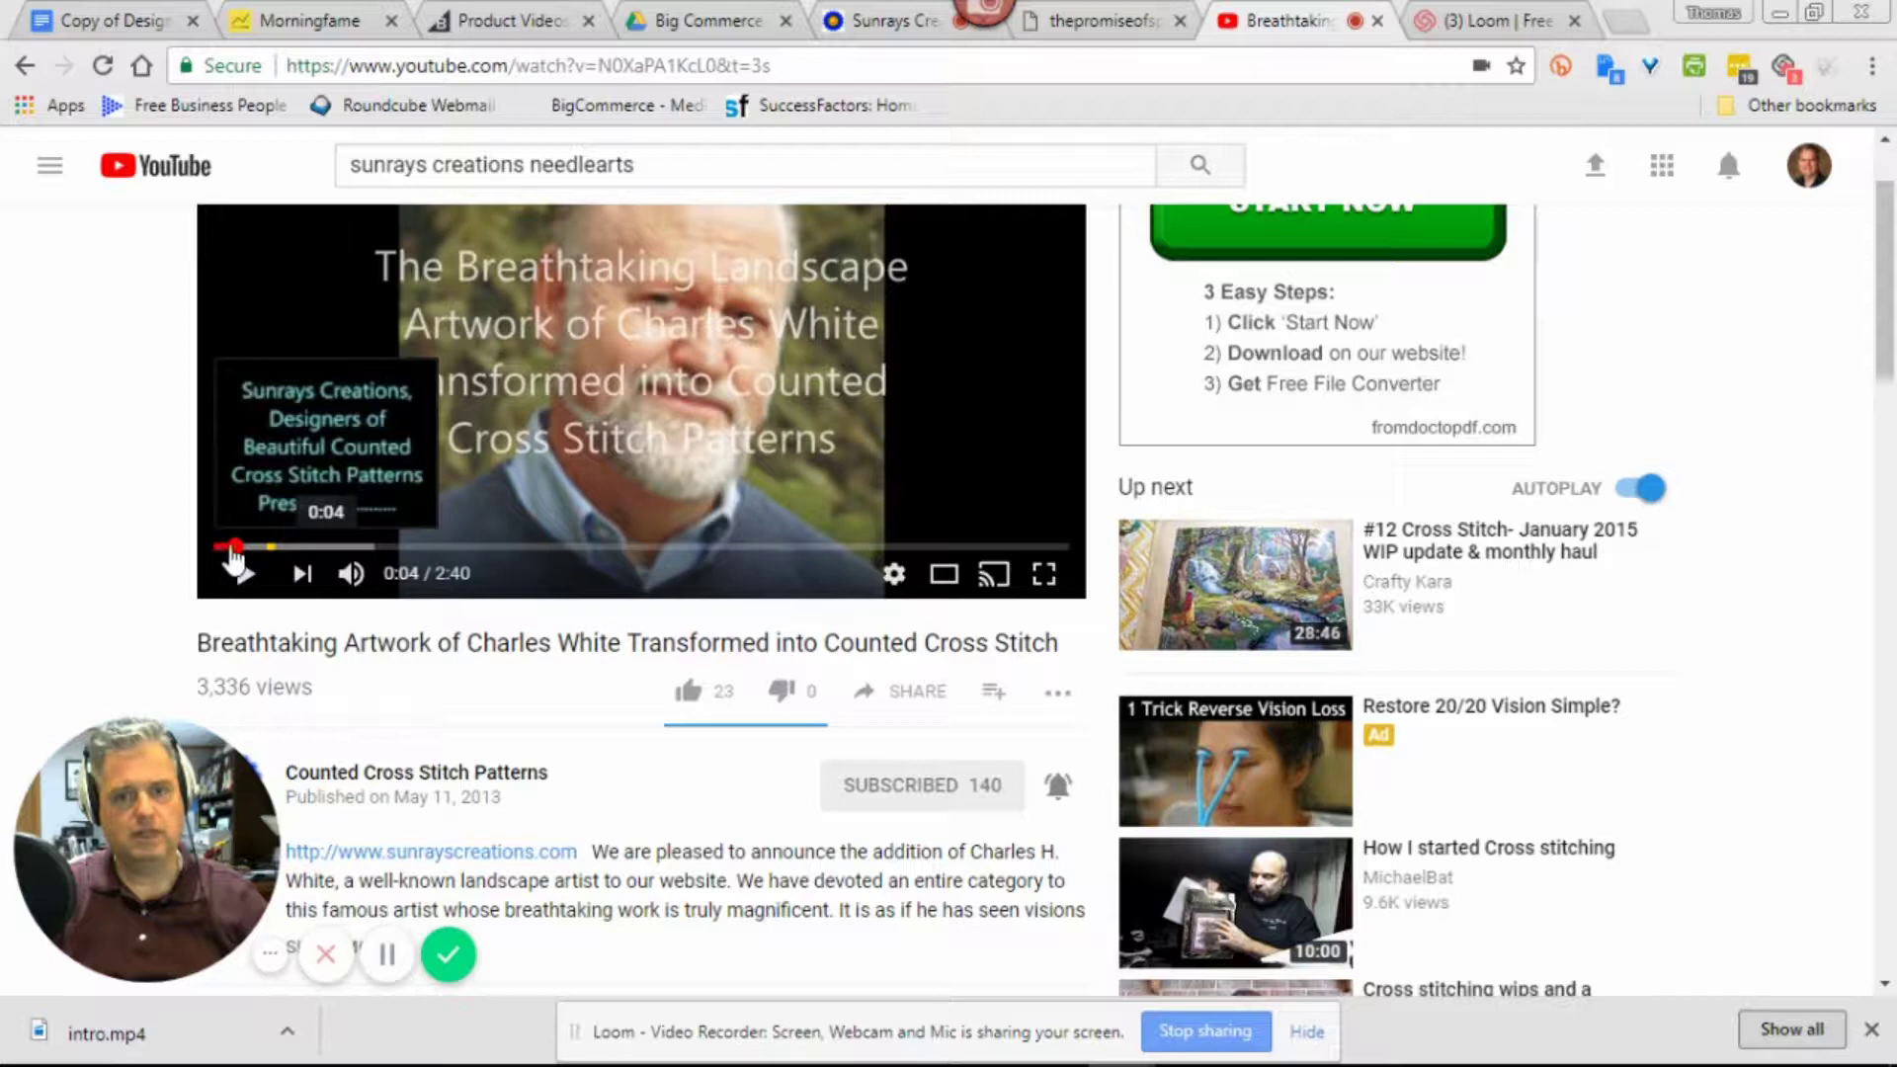
left_click_drag(234, 550, 217, 549)
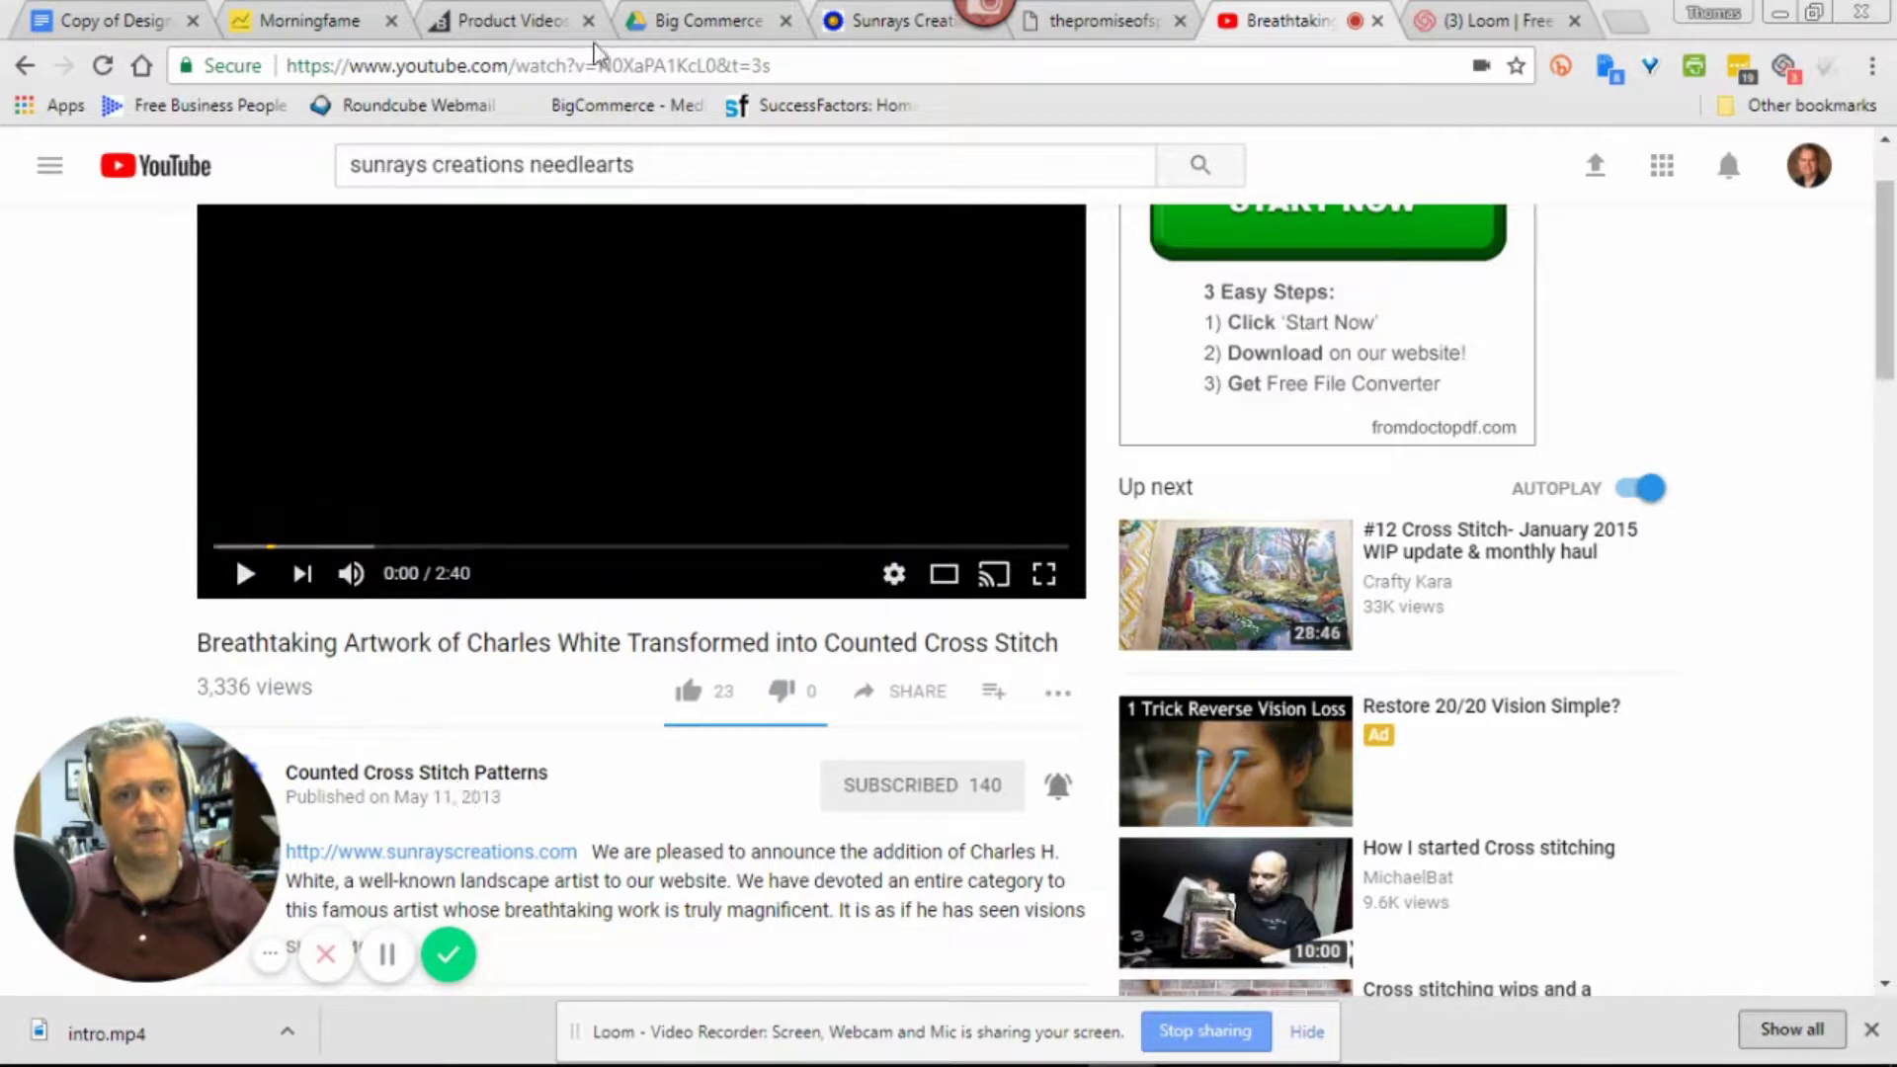
left_click(620, 65)
key("ctrl+c")
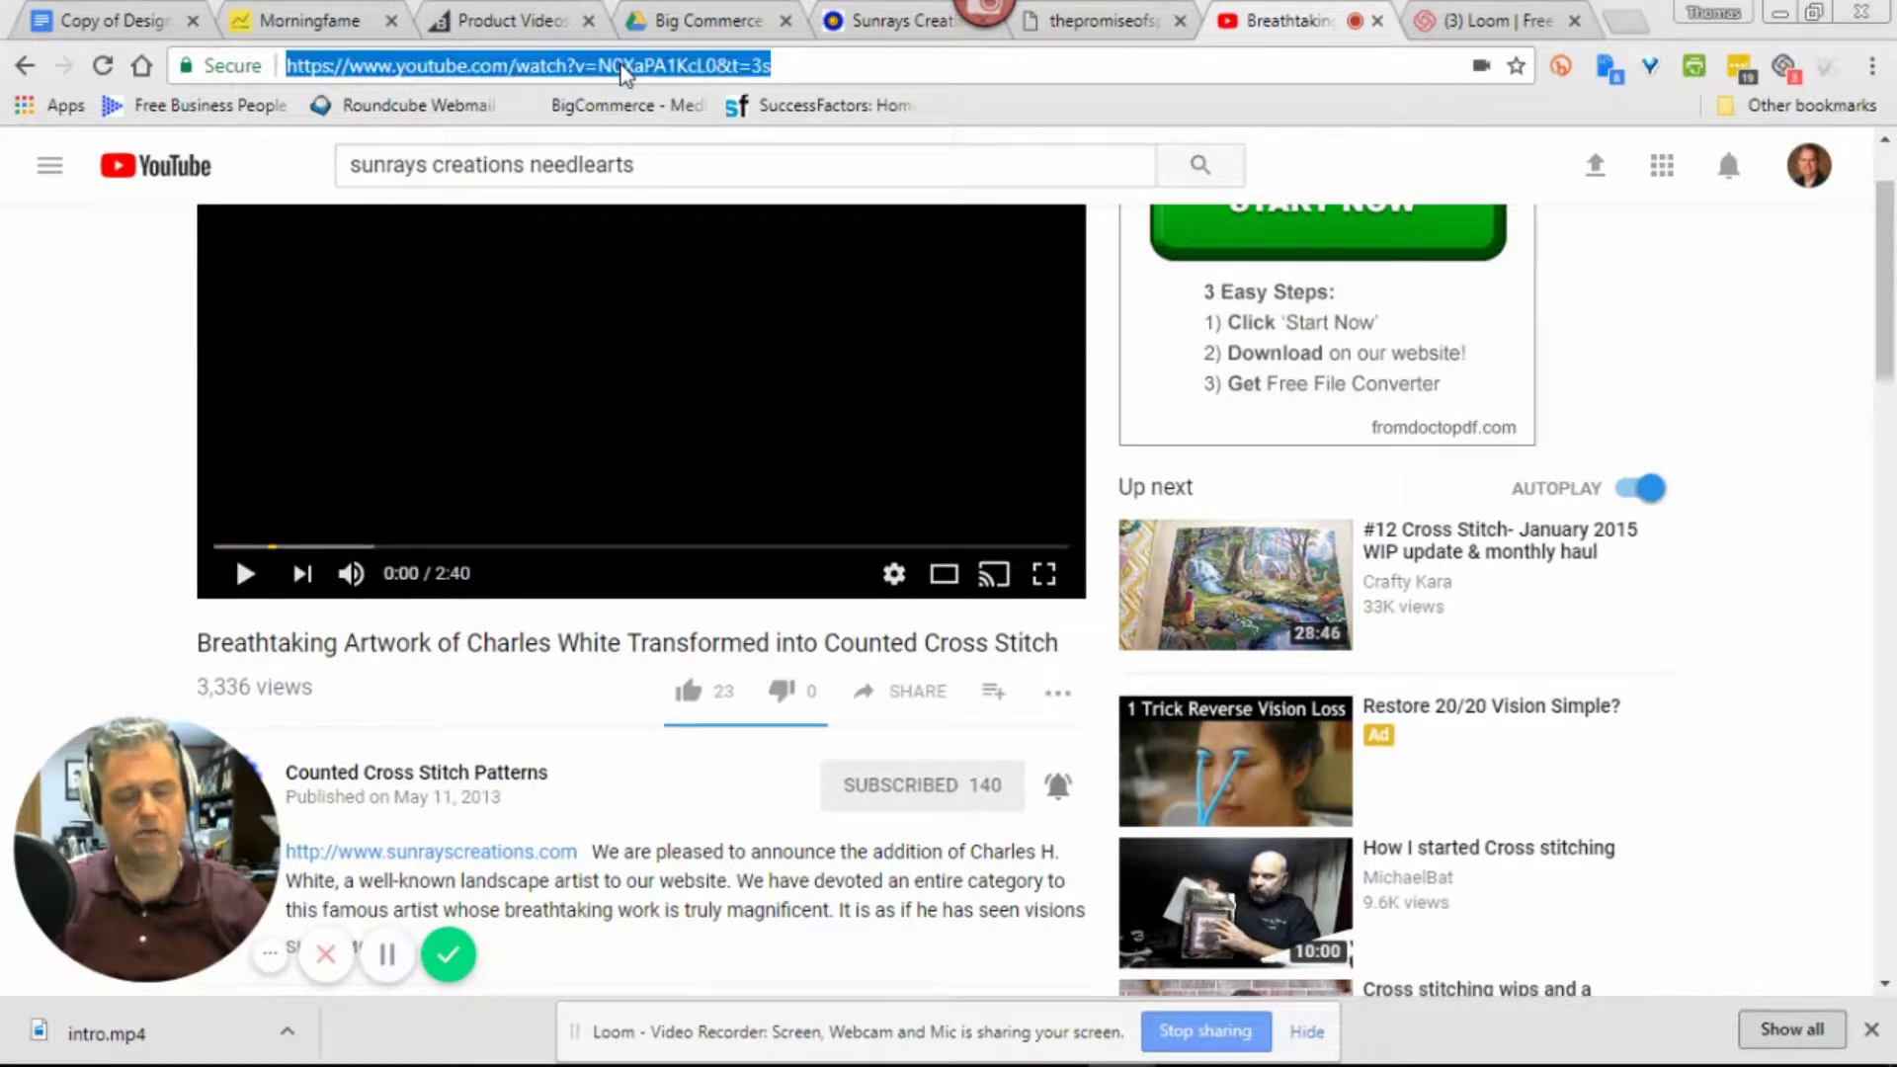
left_click(1103, 25)
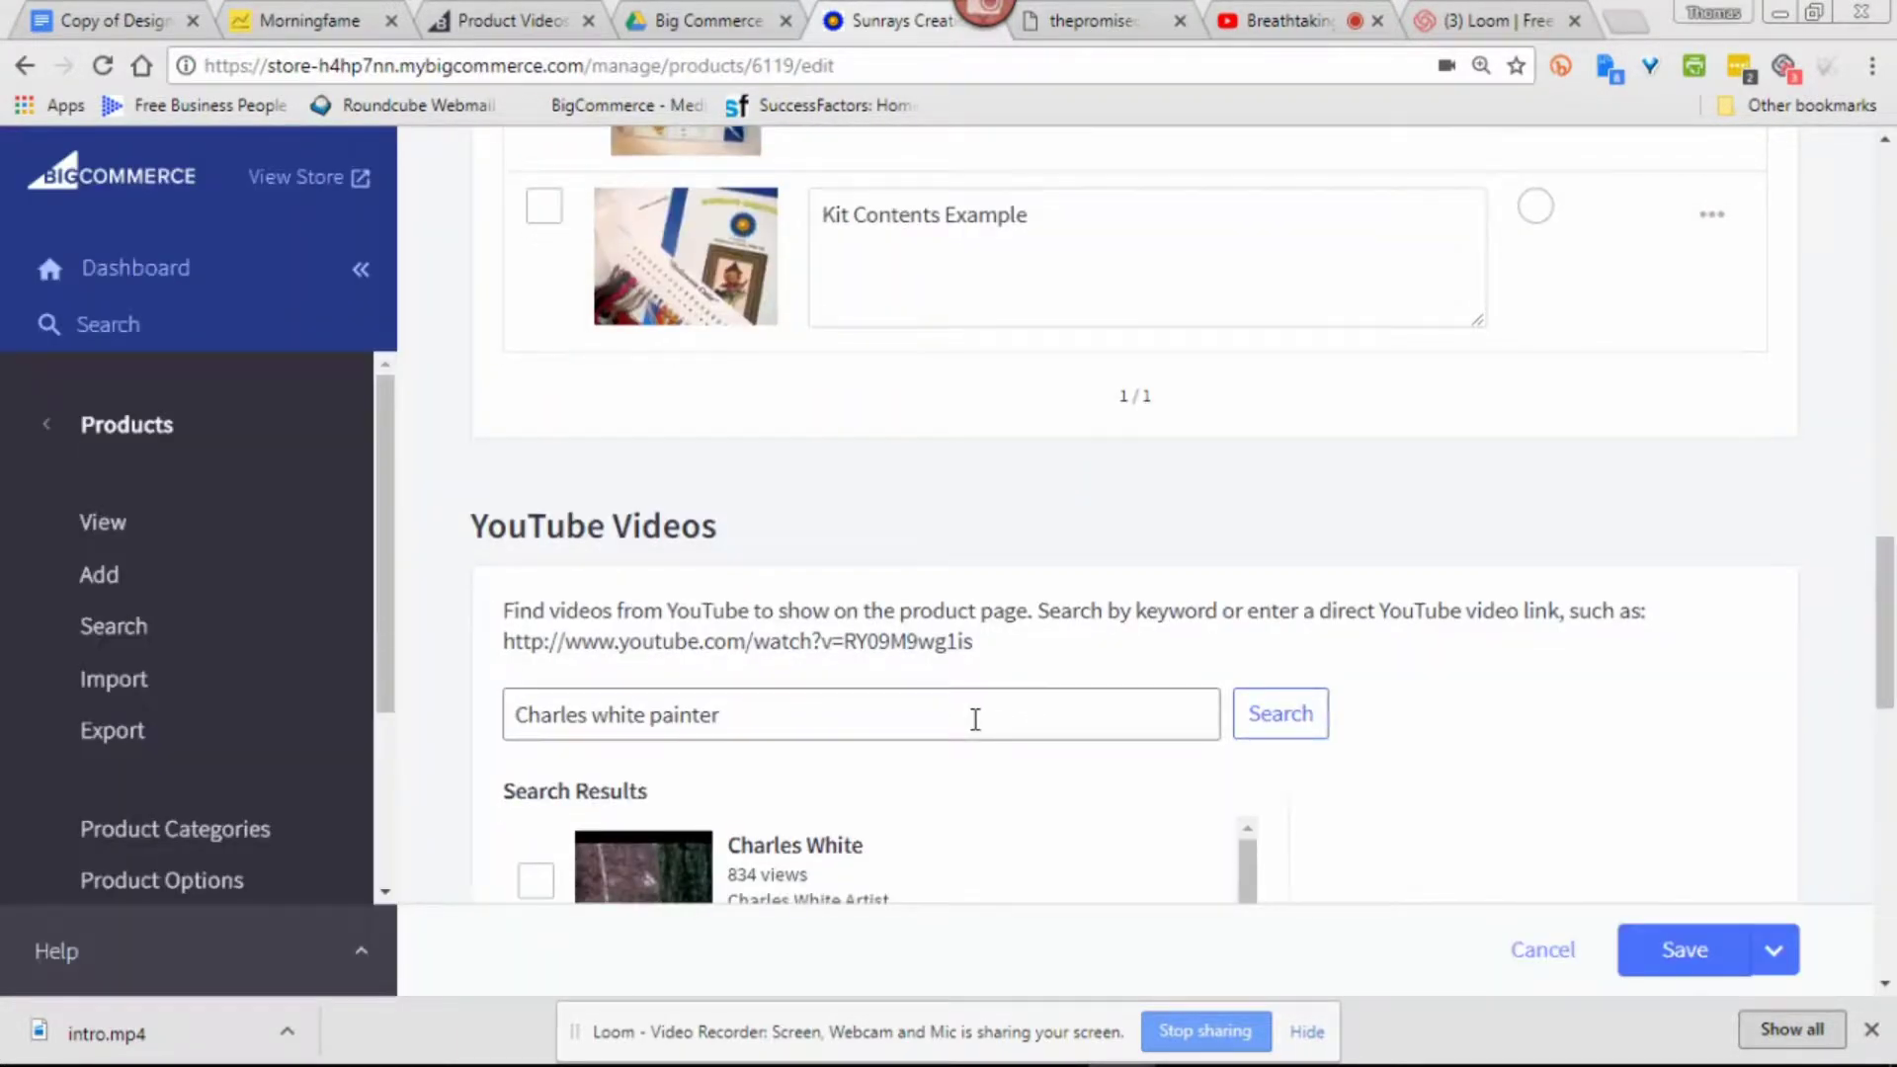
Paste the copied YouTube URL into the video search and search it, which returns no results
scroll(975, 719, "down", 3)
left_click_drag(745, 451, 501, 460)
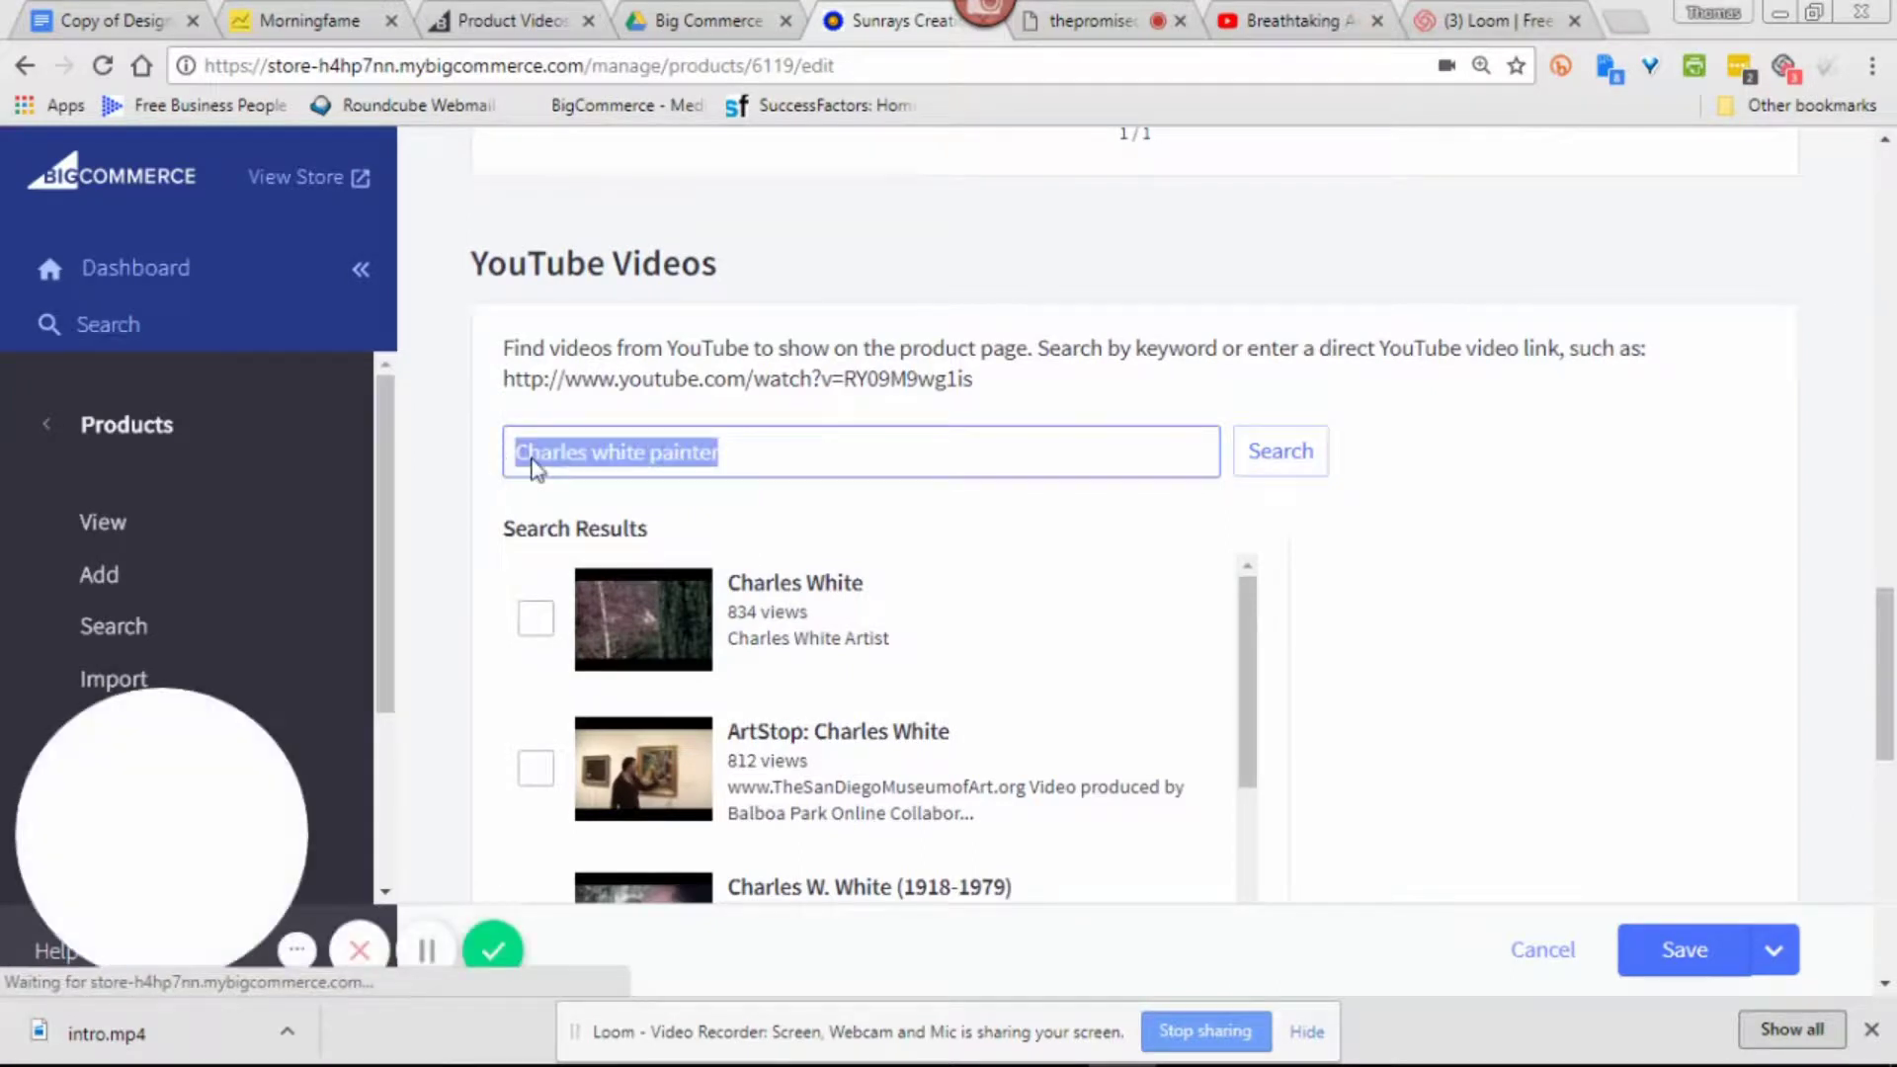
key("ctrl+v")
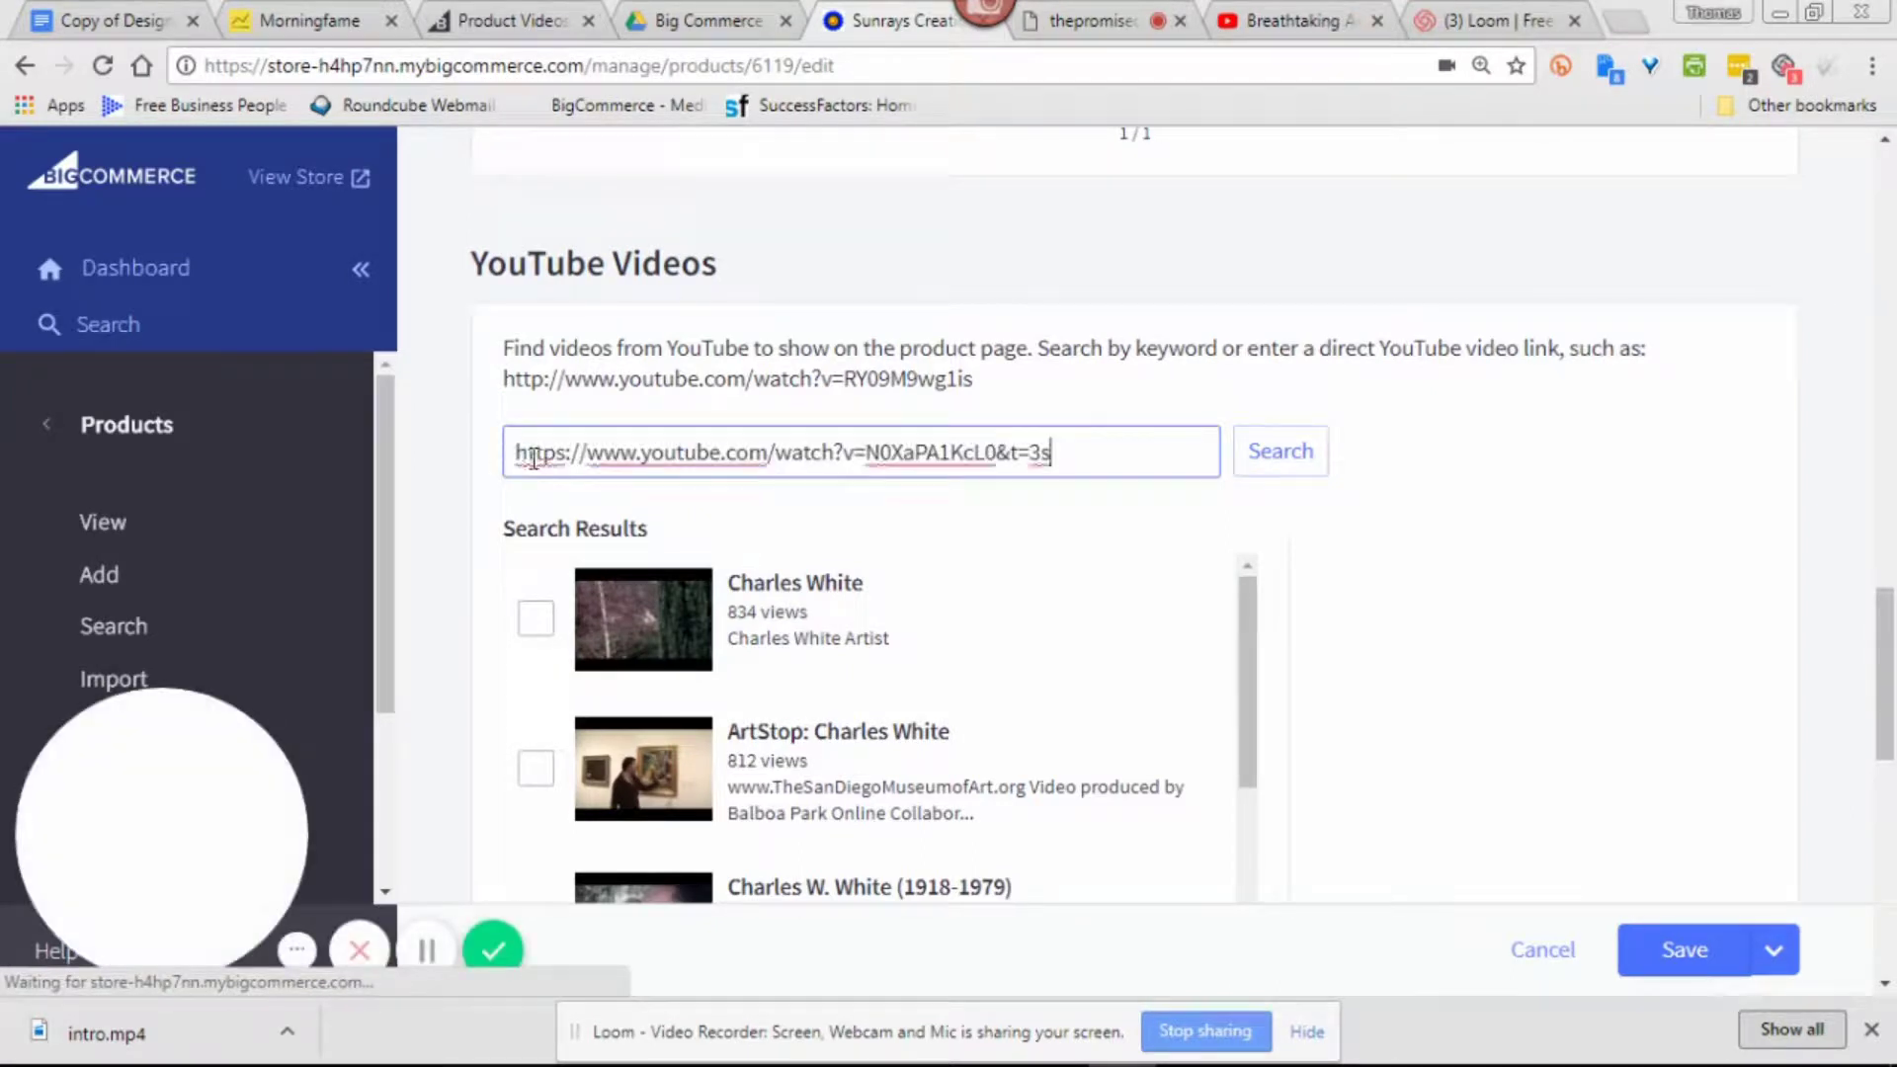
left_click(1295, 456)
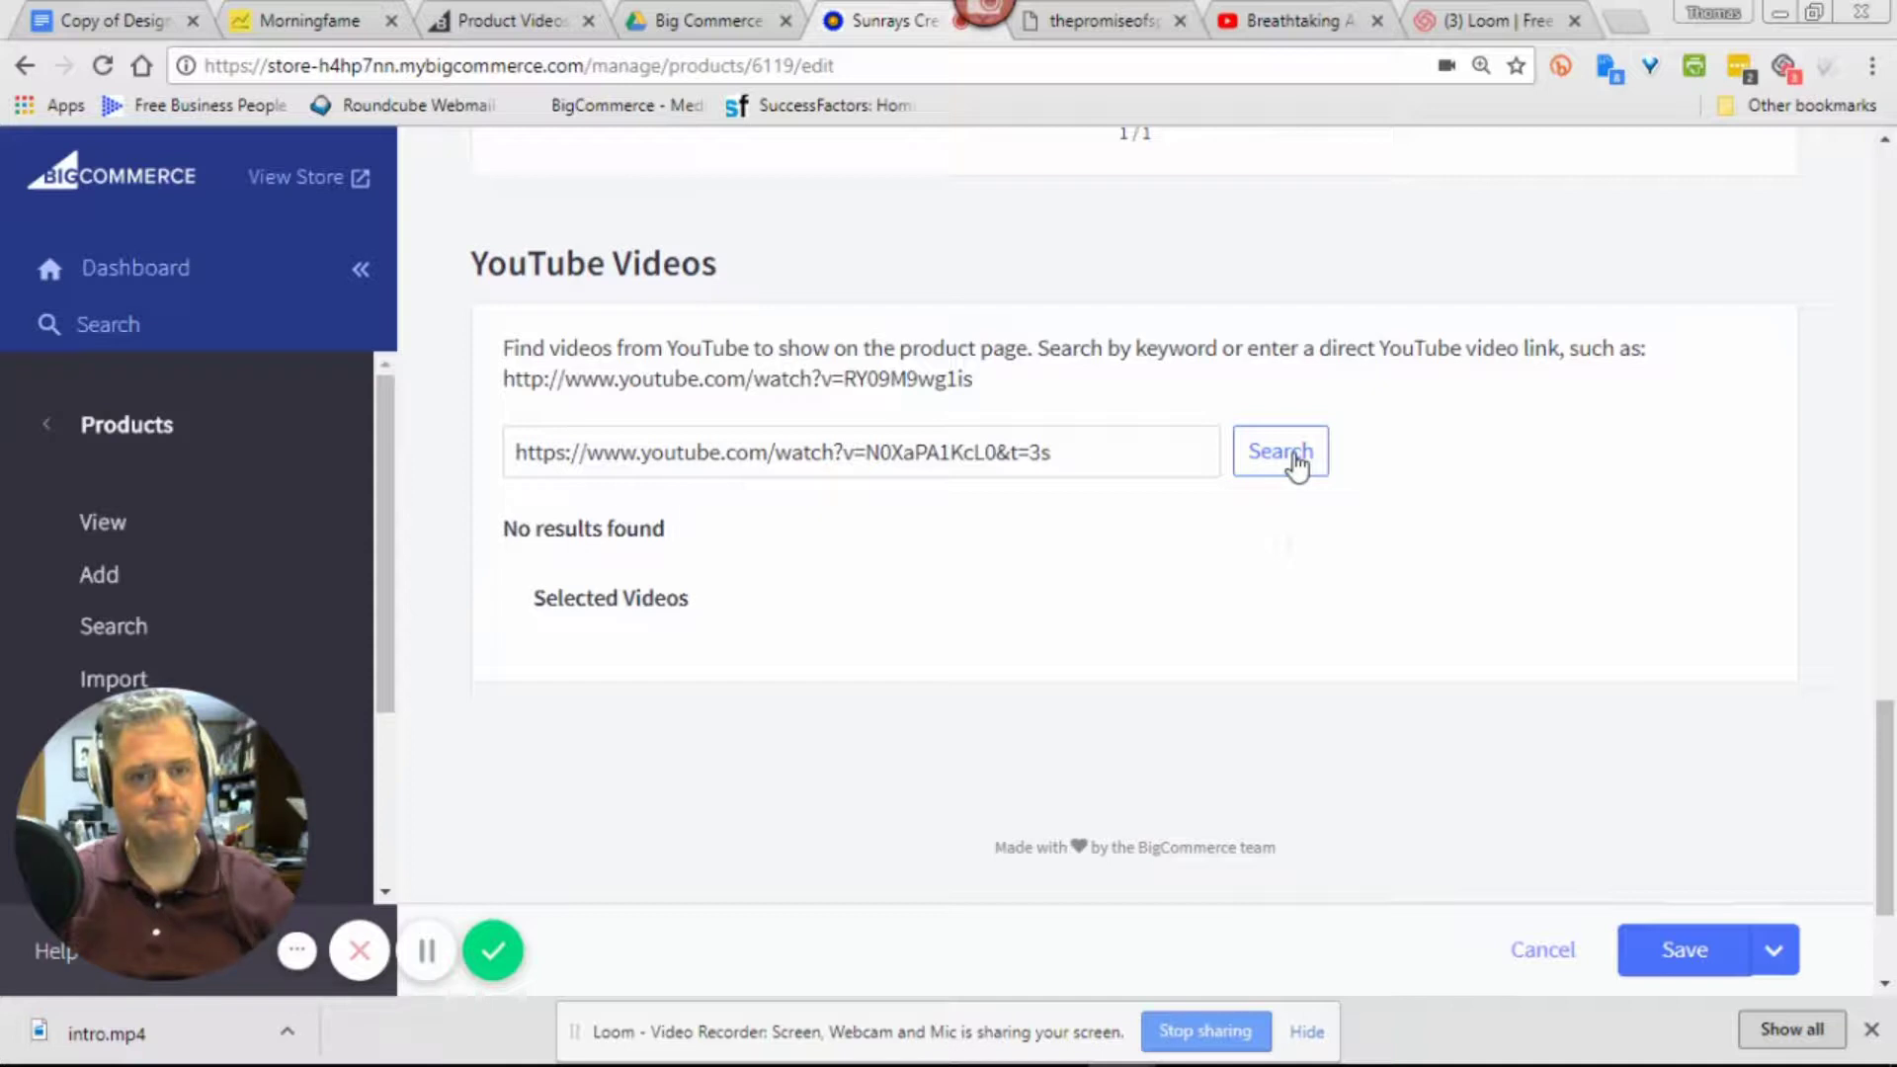
left_click(1291, 464)
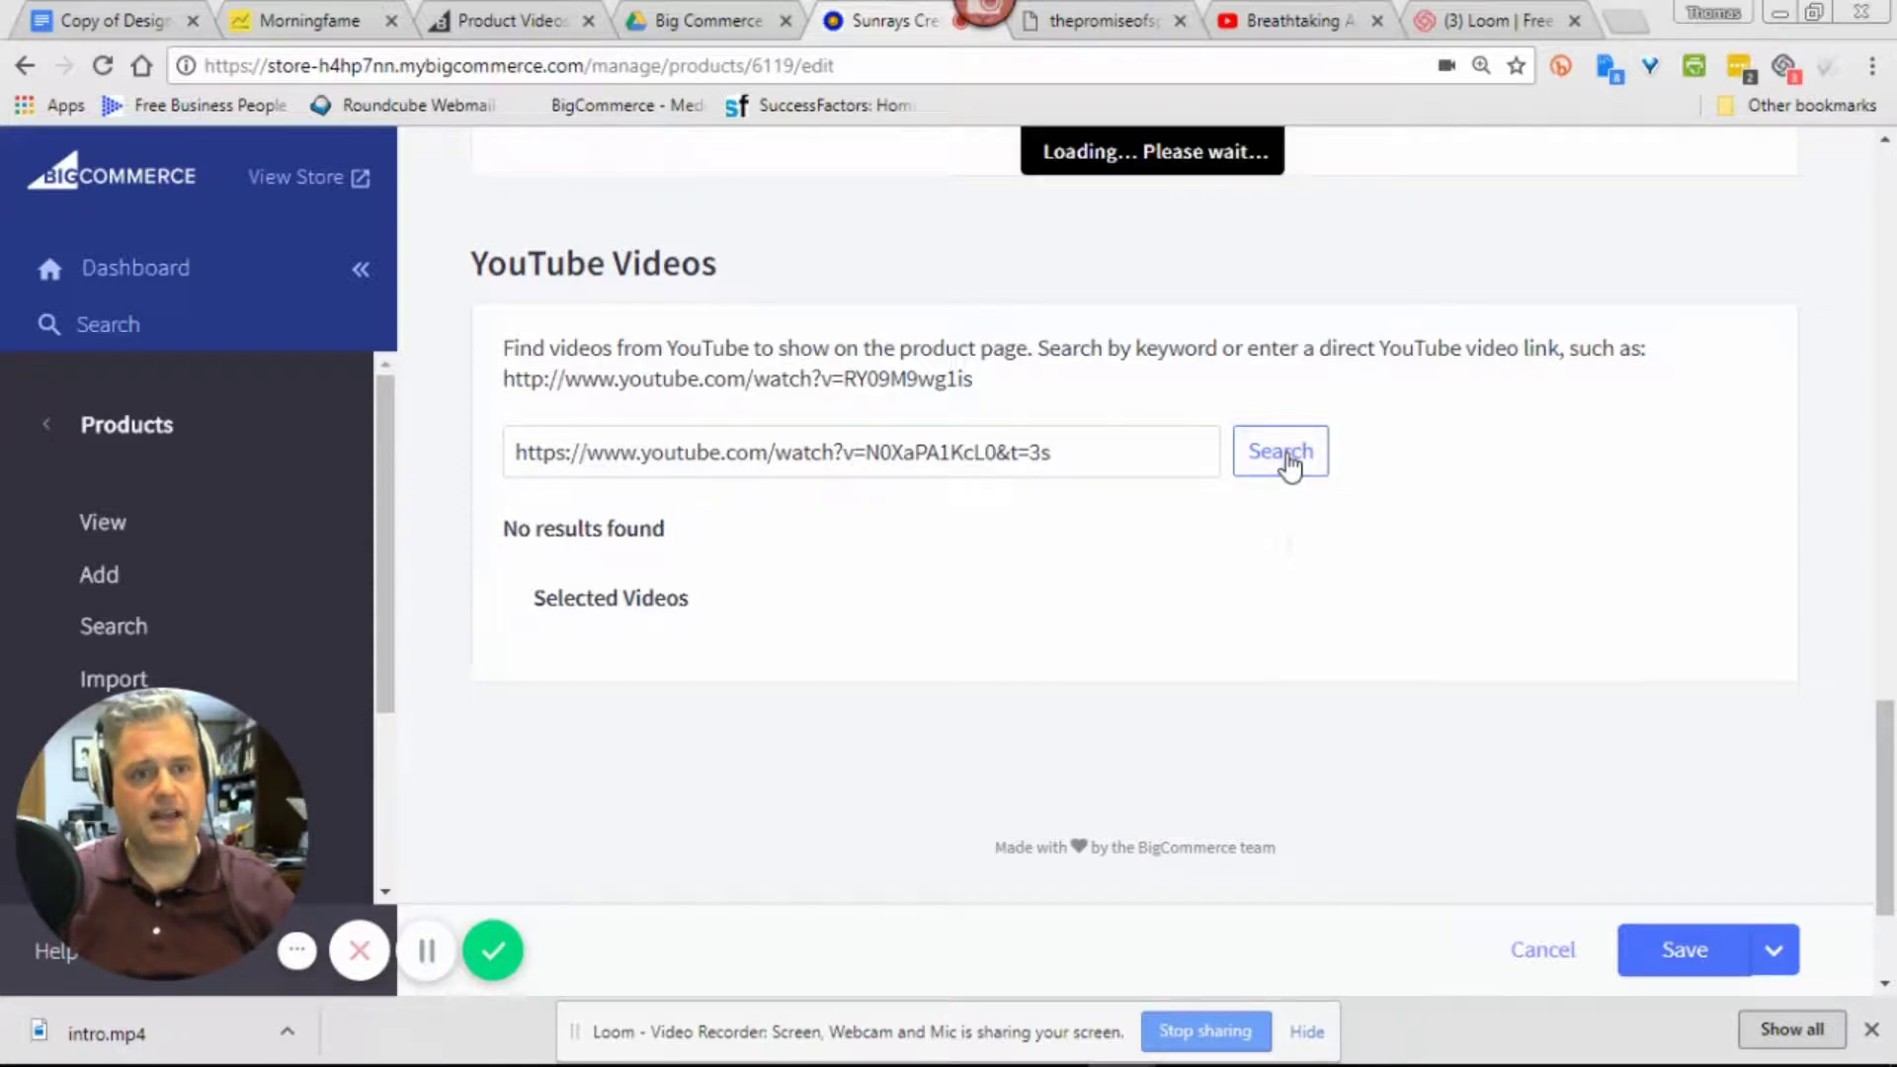
scroll(1071, 662, "down", 2)
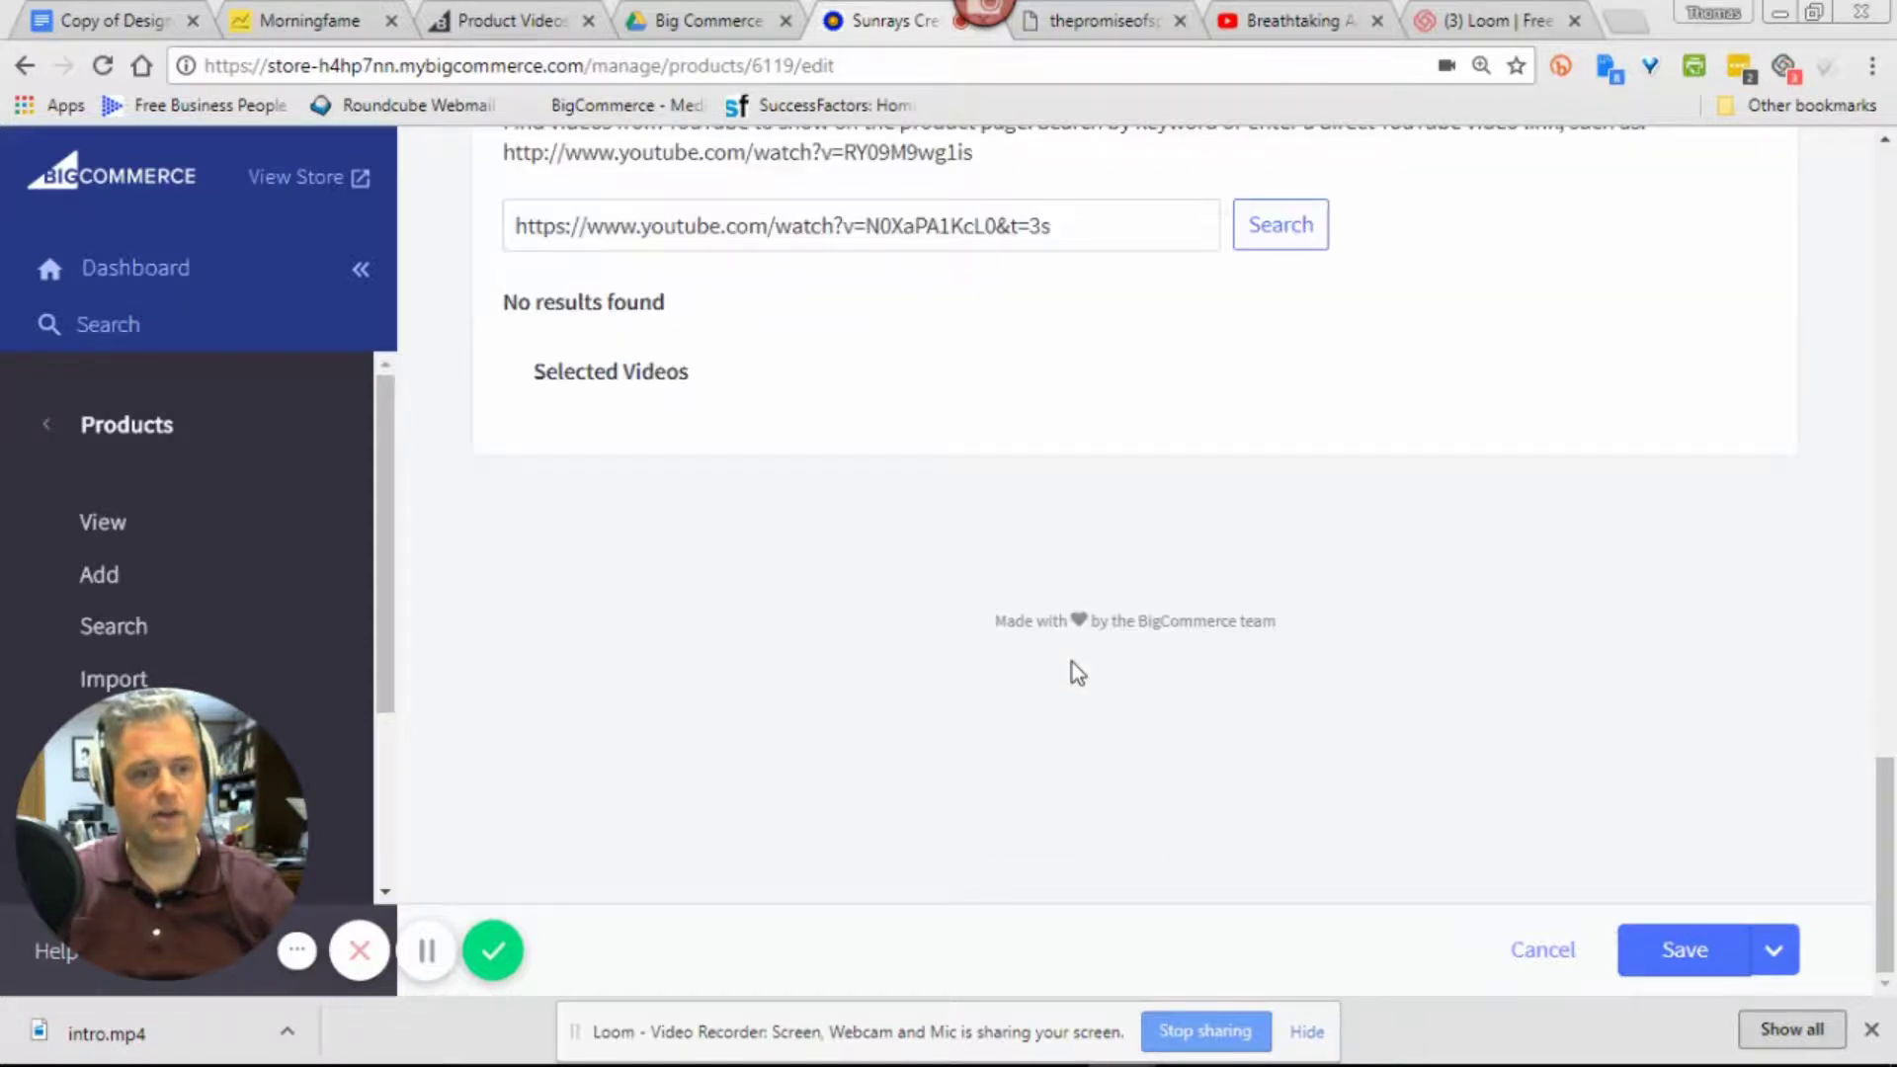
scroll(1072, 662, "up", 3)
left_click(1068, 517)
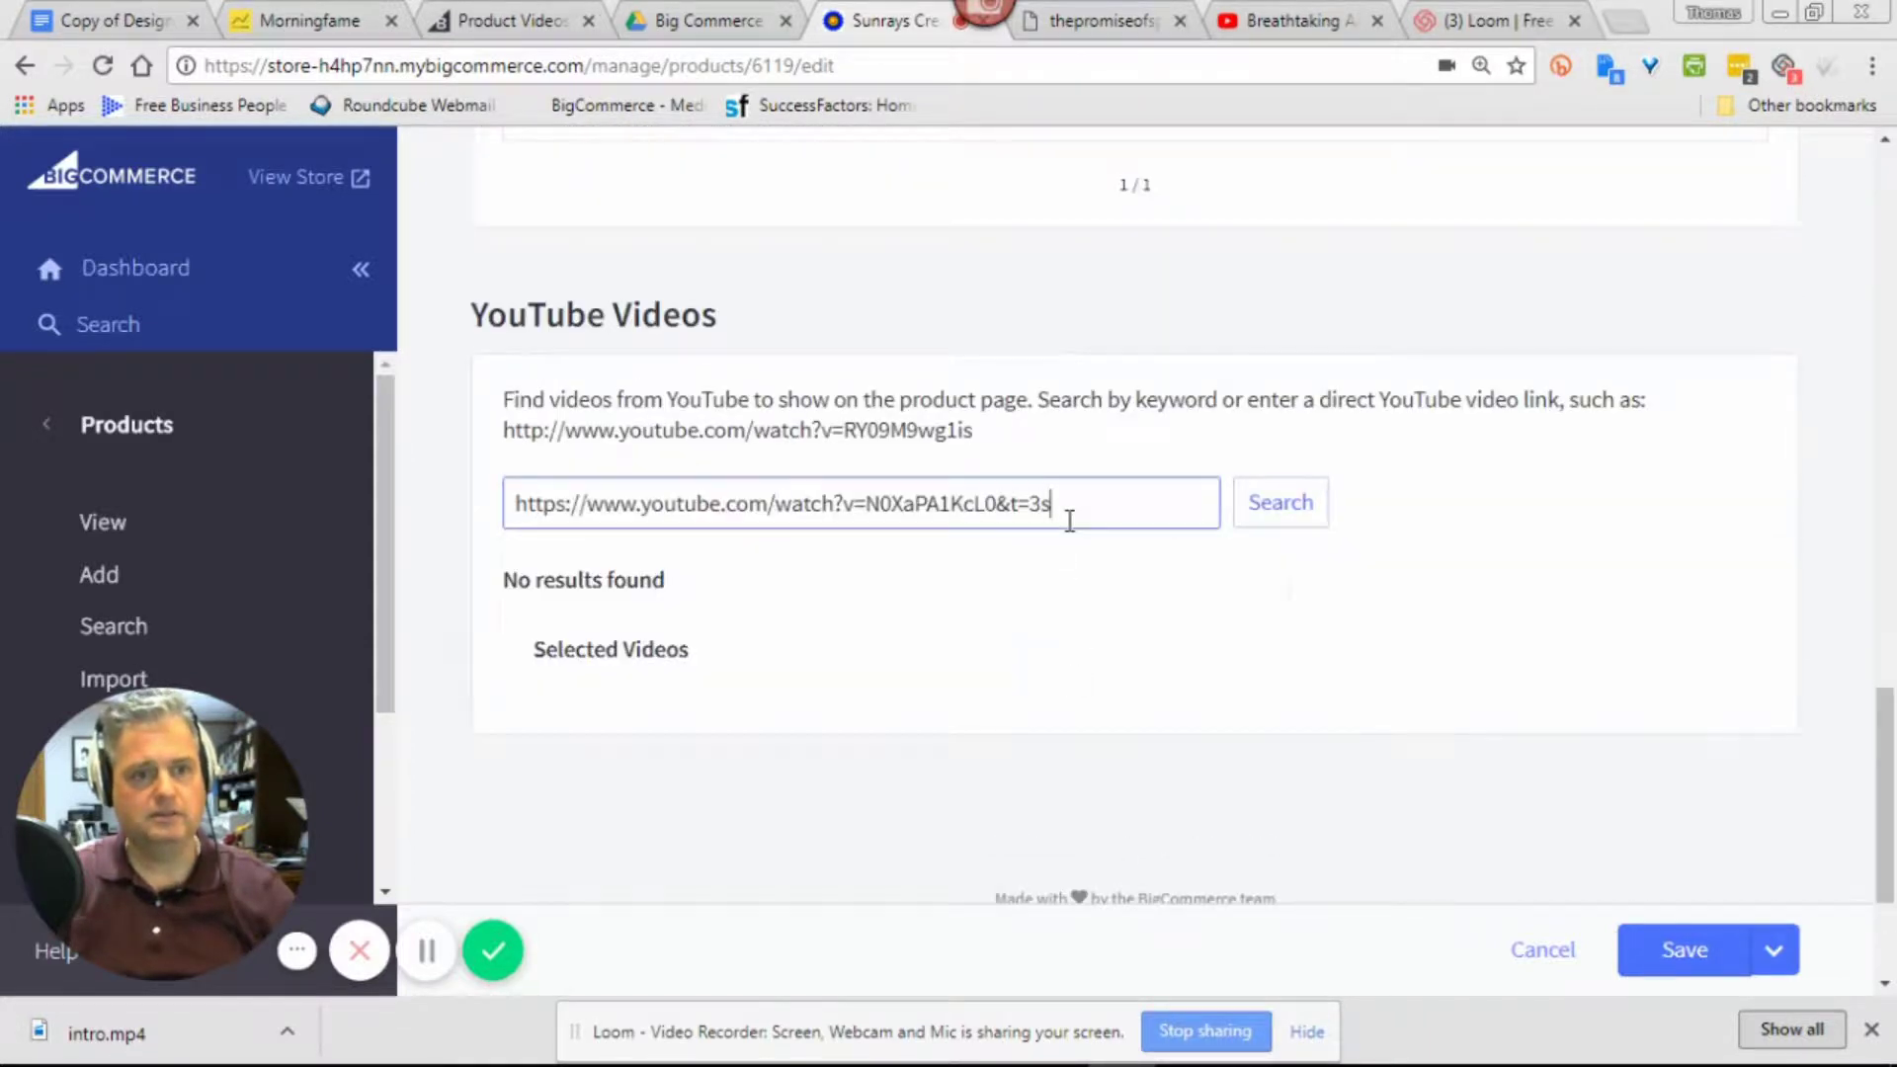
Select the 'Breathtaking Artwork of Charles White Transformed into Counted Cross Stitch' title on YouTube for copying
left_click(1295, 21)
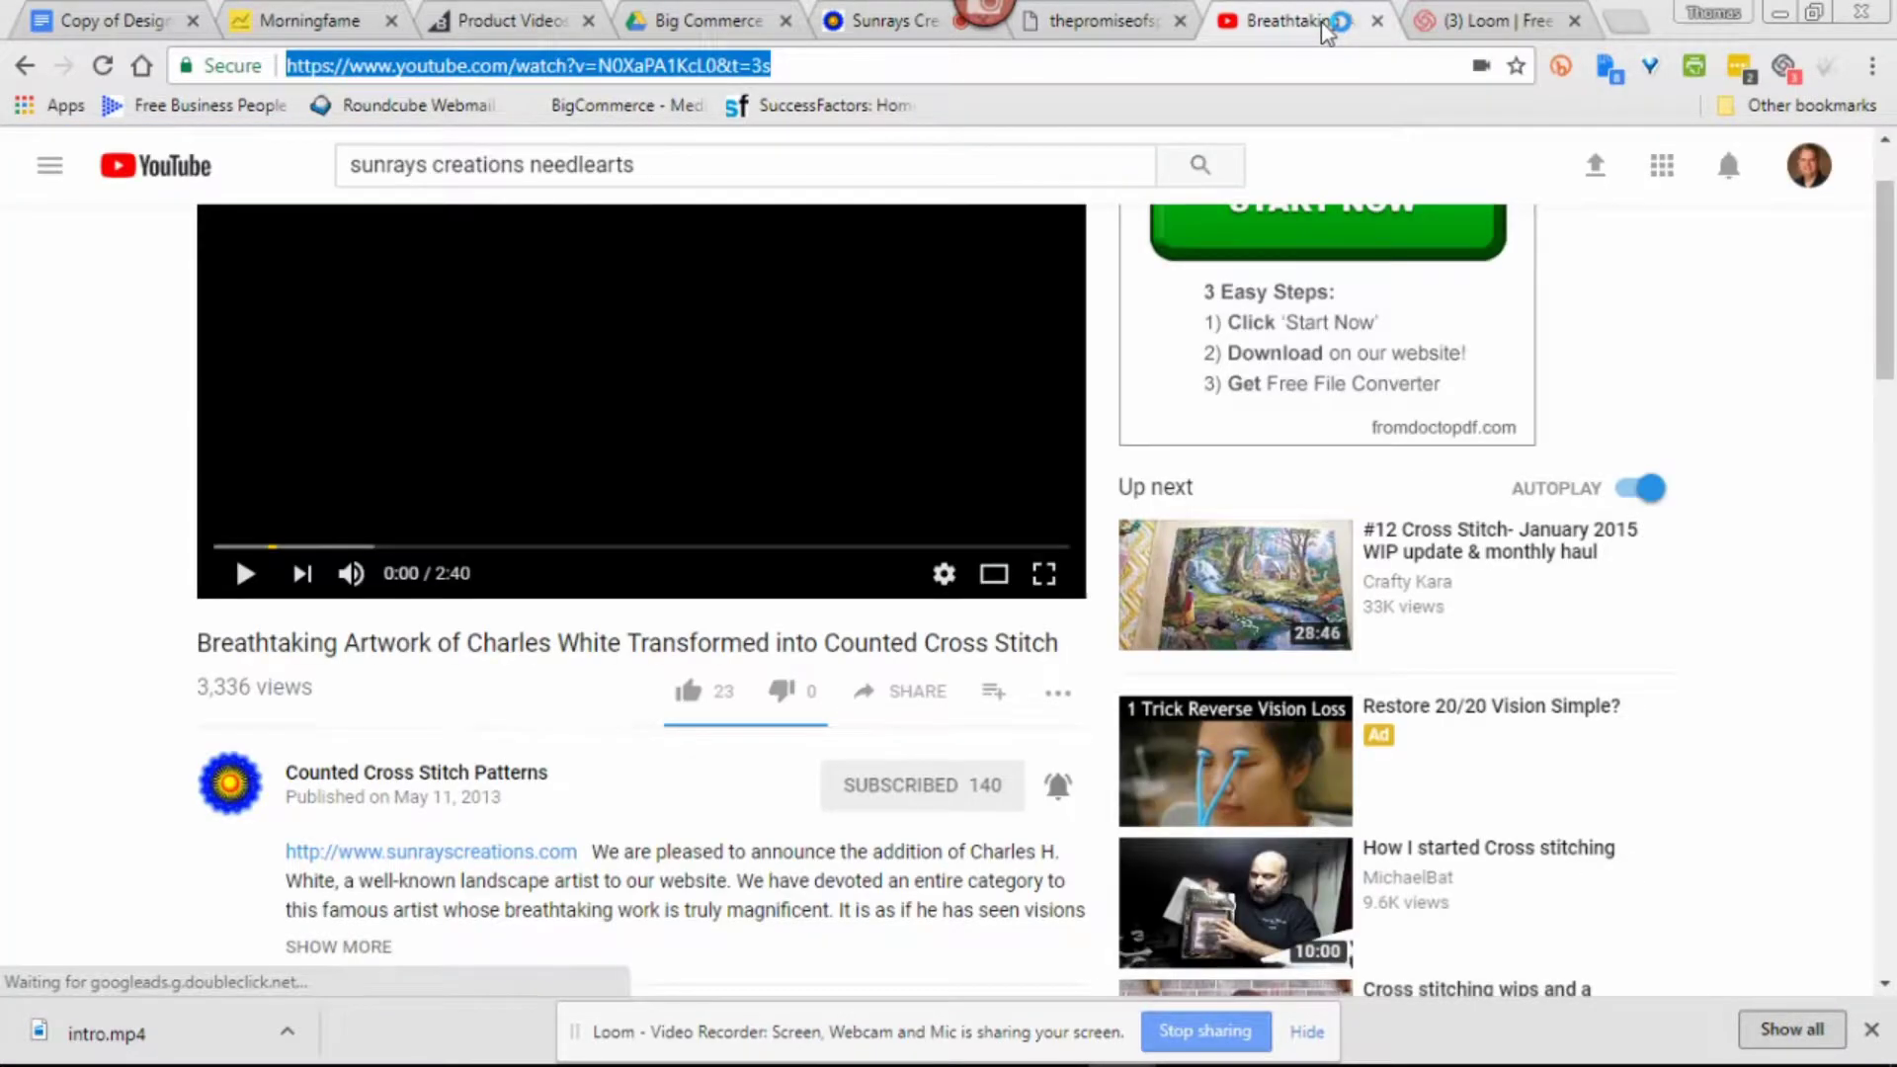
left_click_drag(197, 647, 1062, 652)
key("ctrl+c")
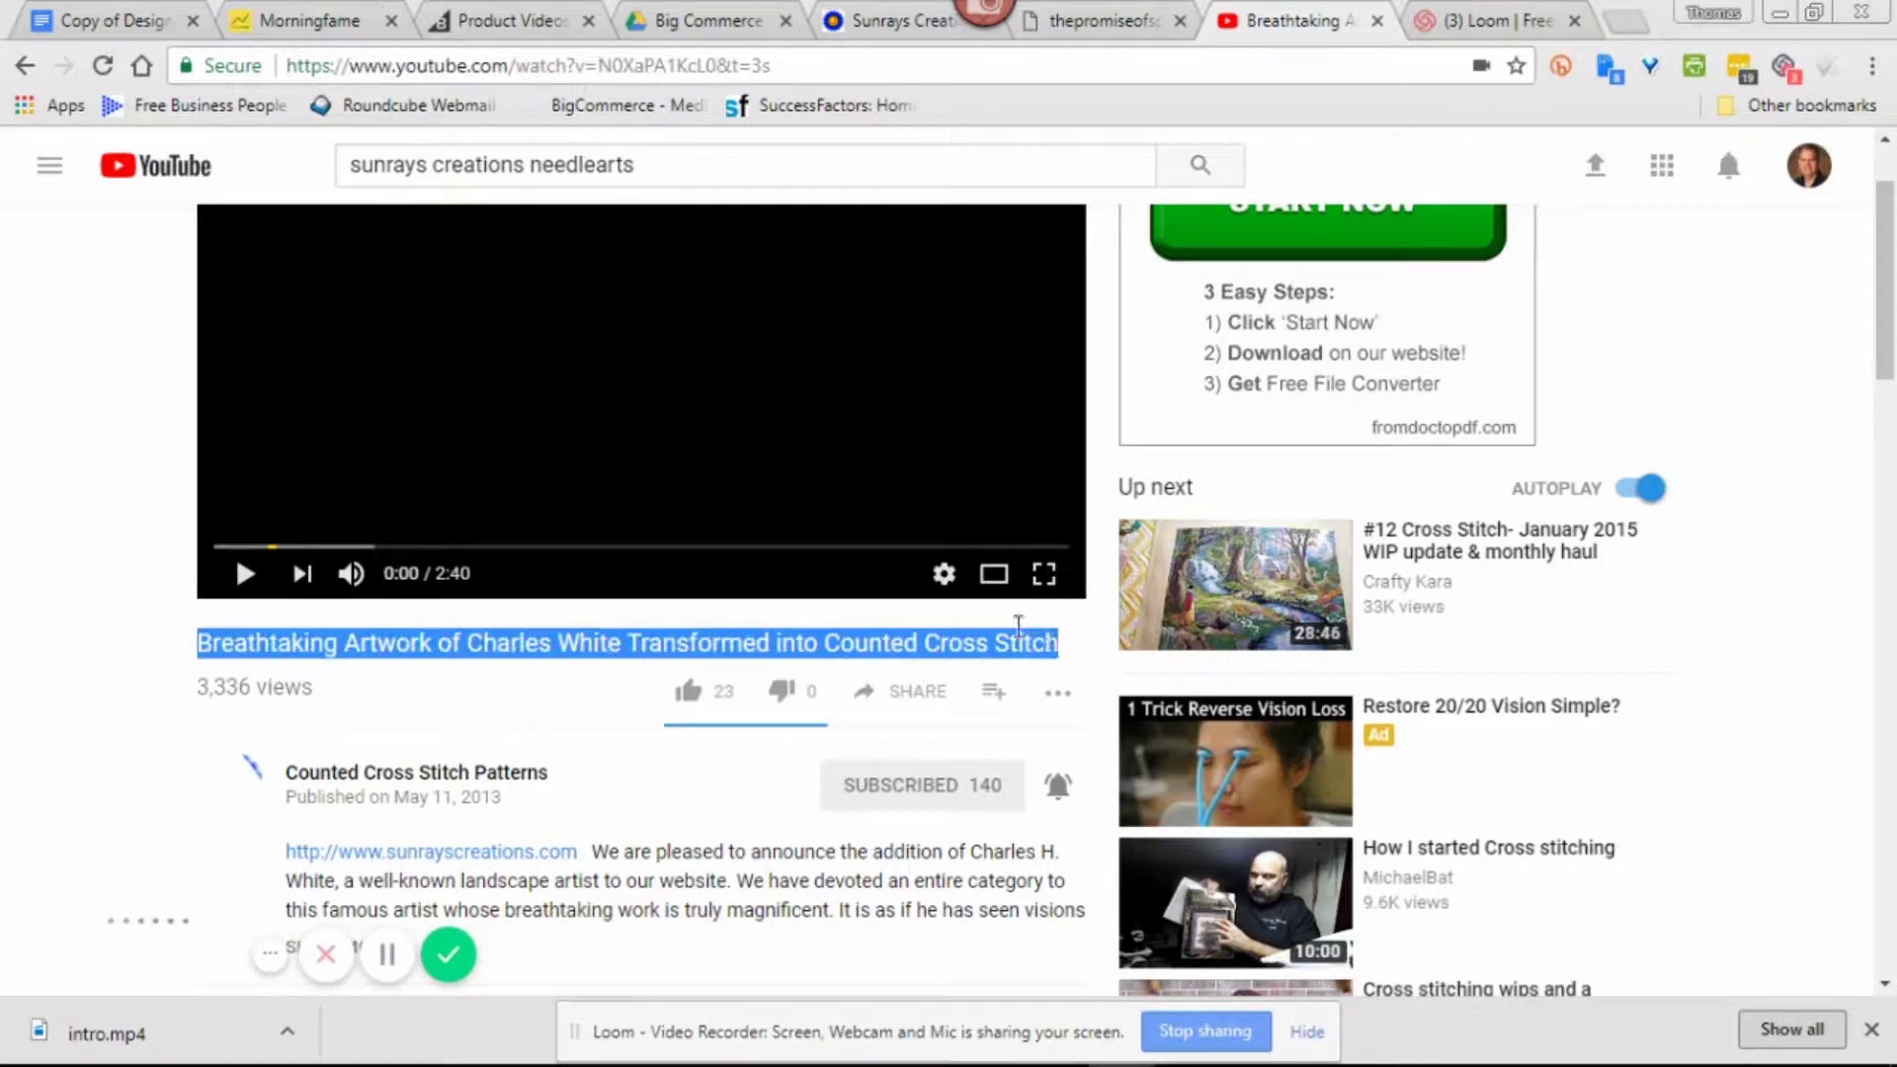
Replace the link in BigCommerce's video search with the copied video title and search
left_click(1131, 27)
left_click(873, 32)
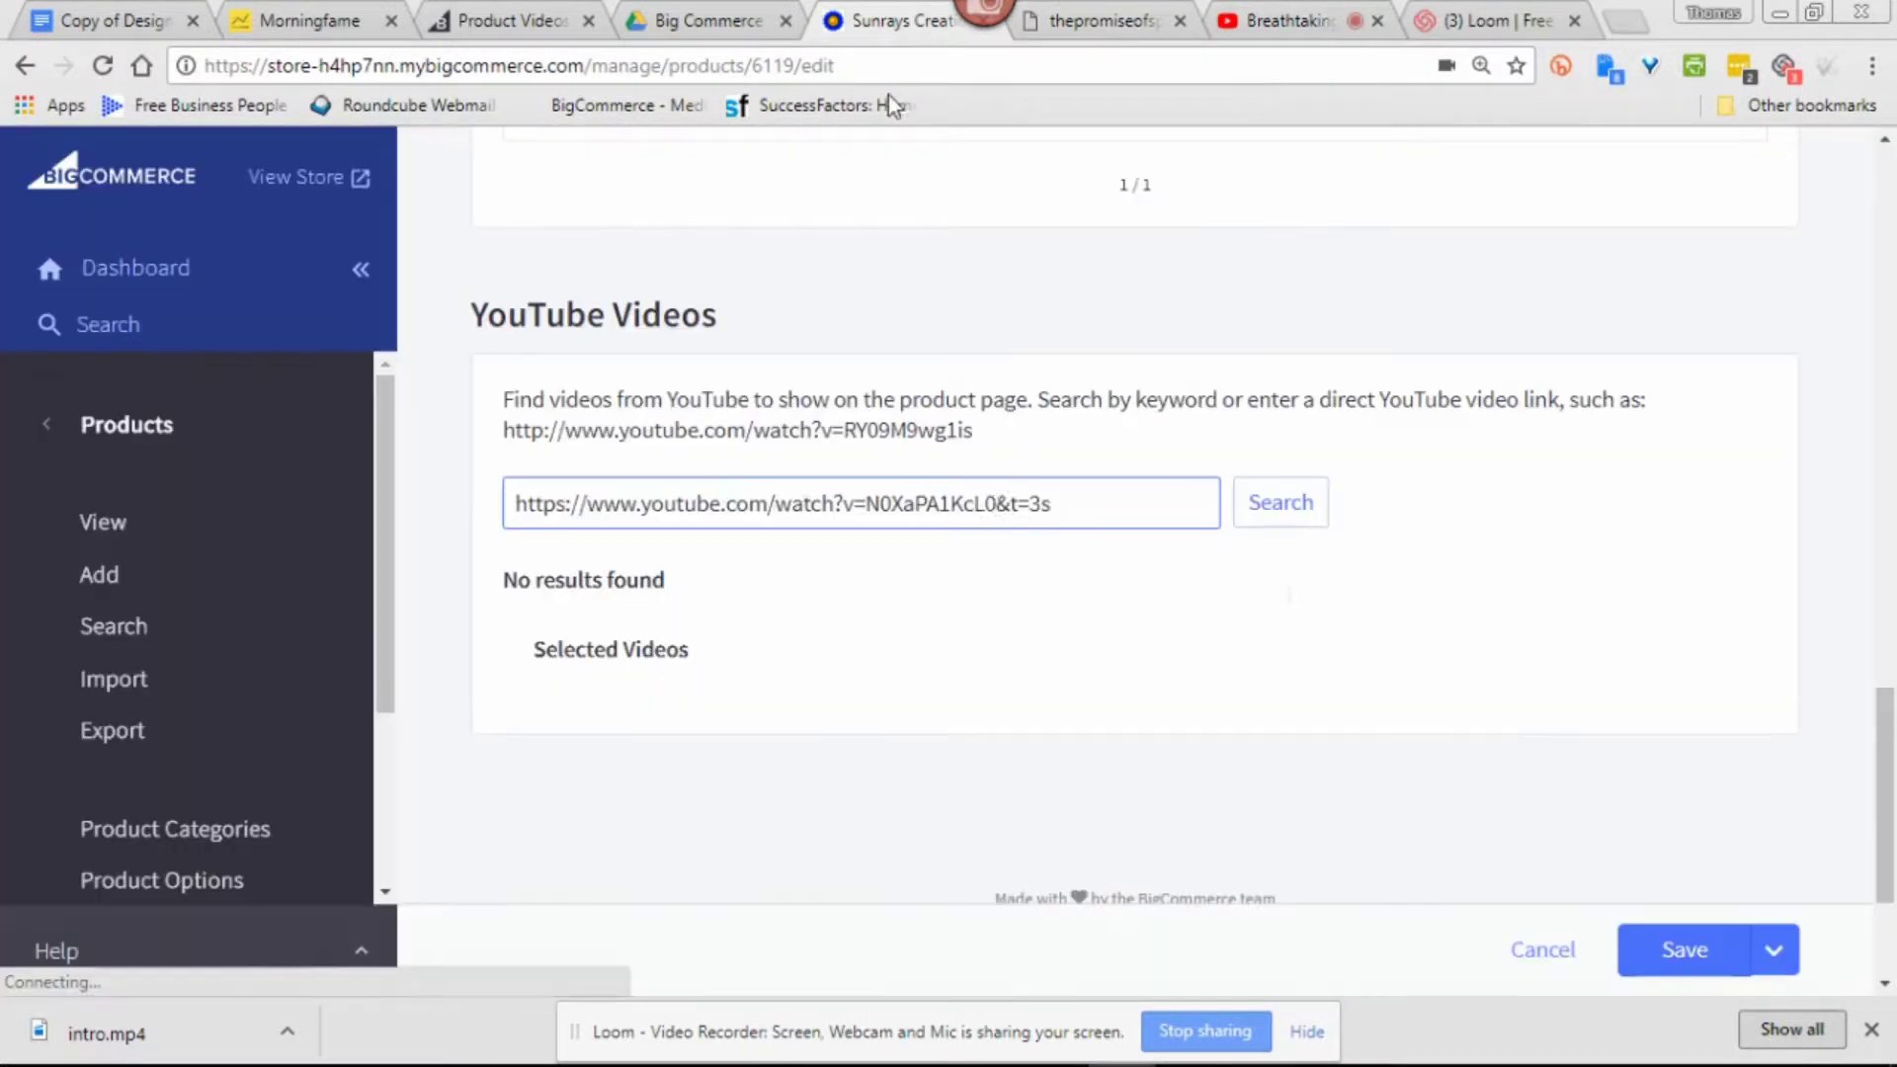
left_click_drag(1051, 505, 508, 506)
key("ctrl+v")
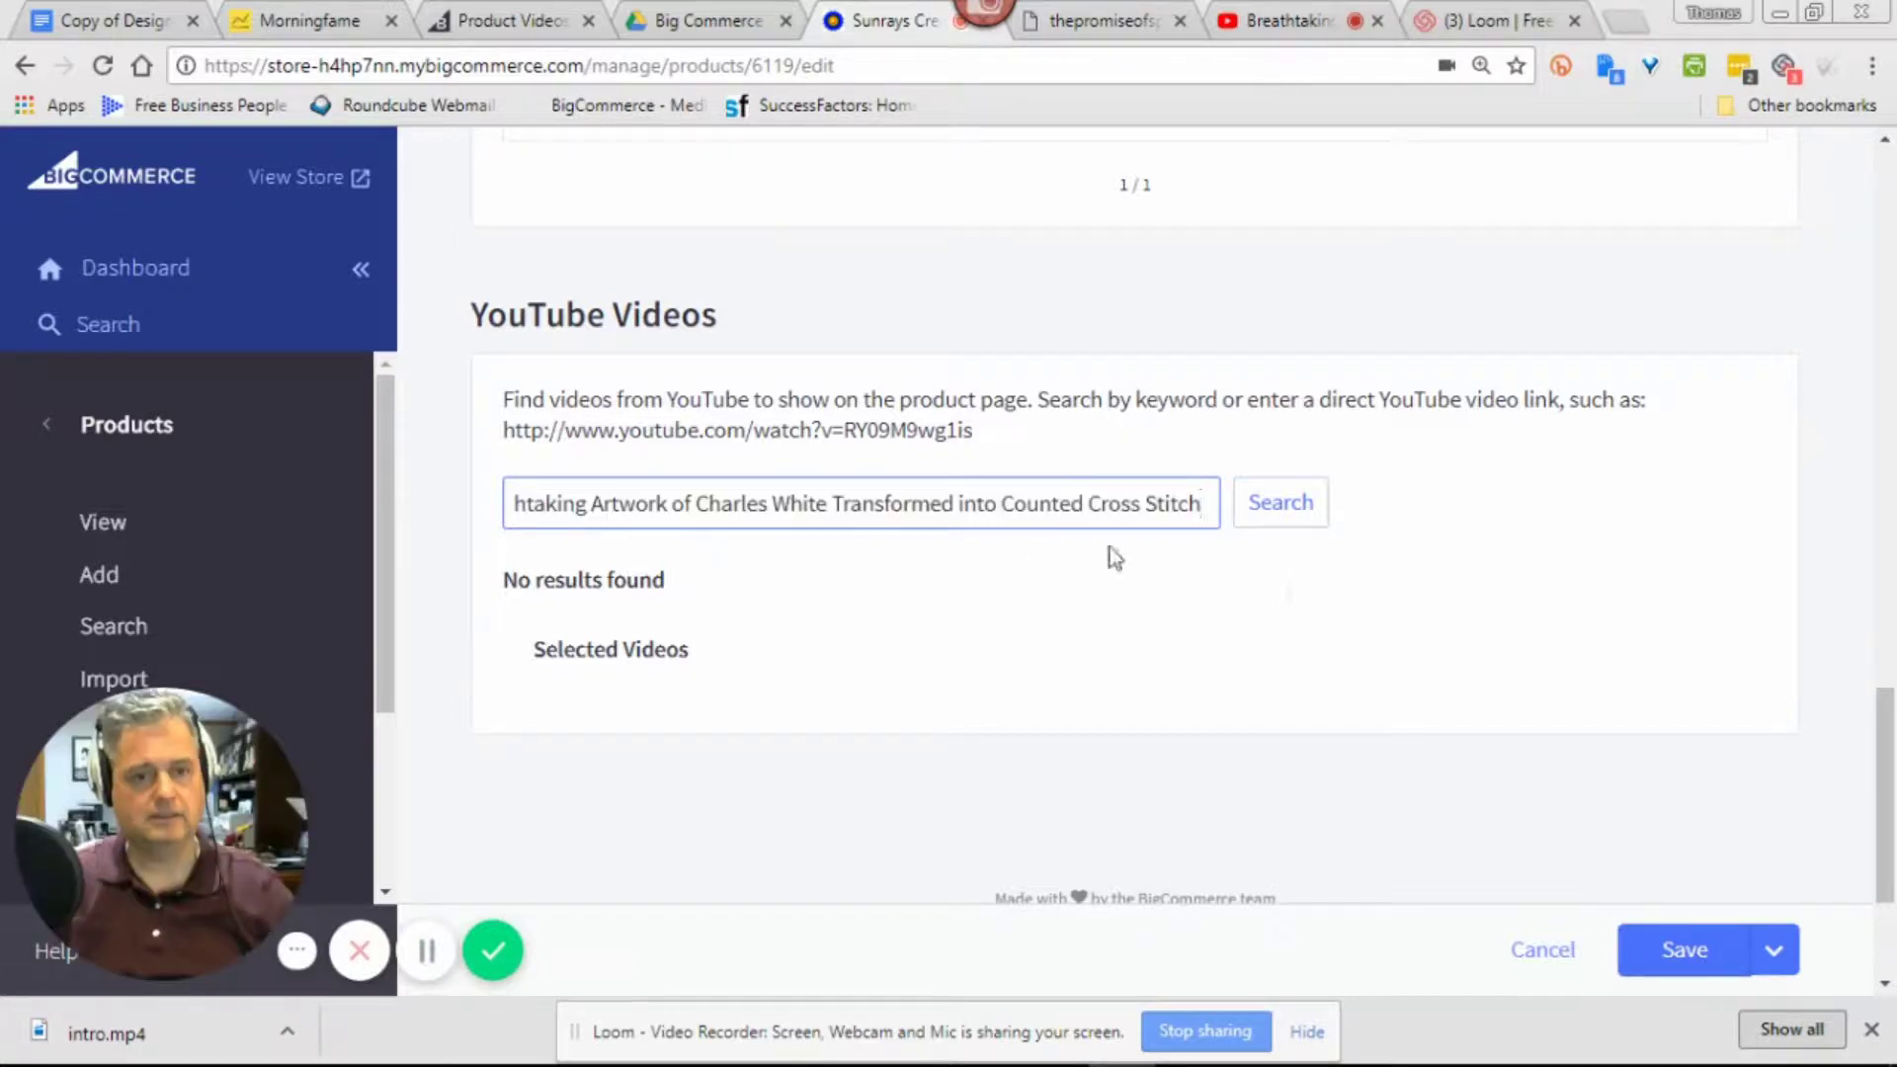
left_click(1254, 504)
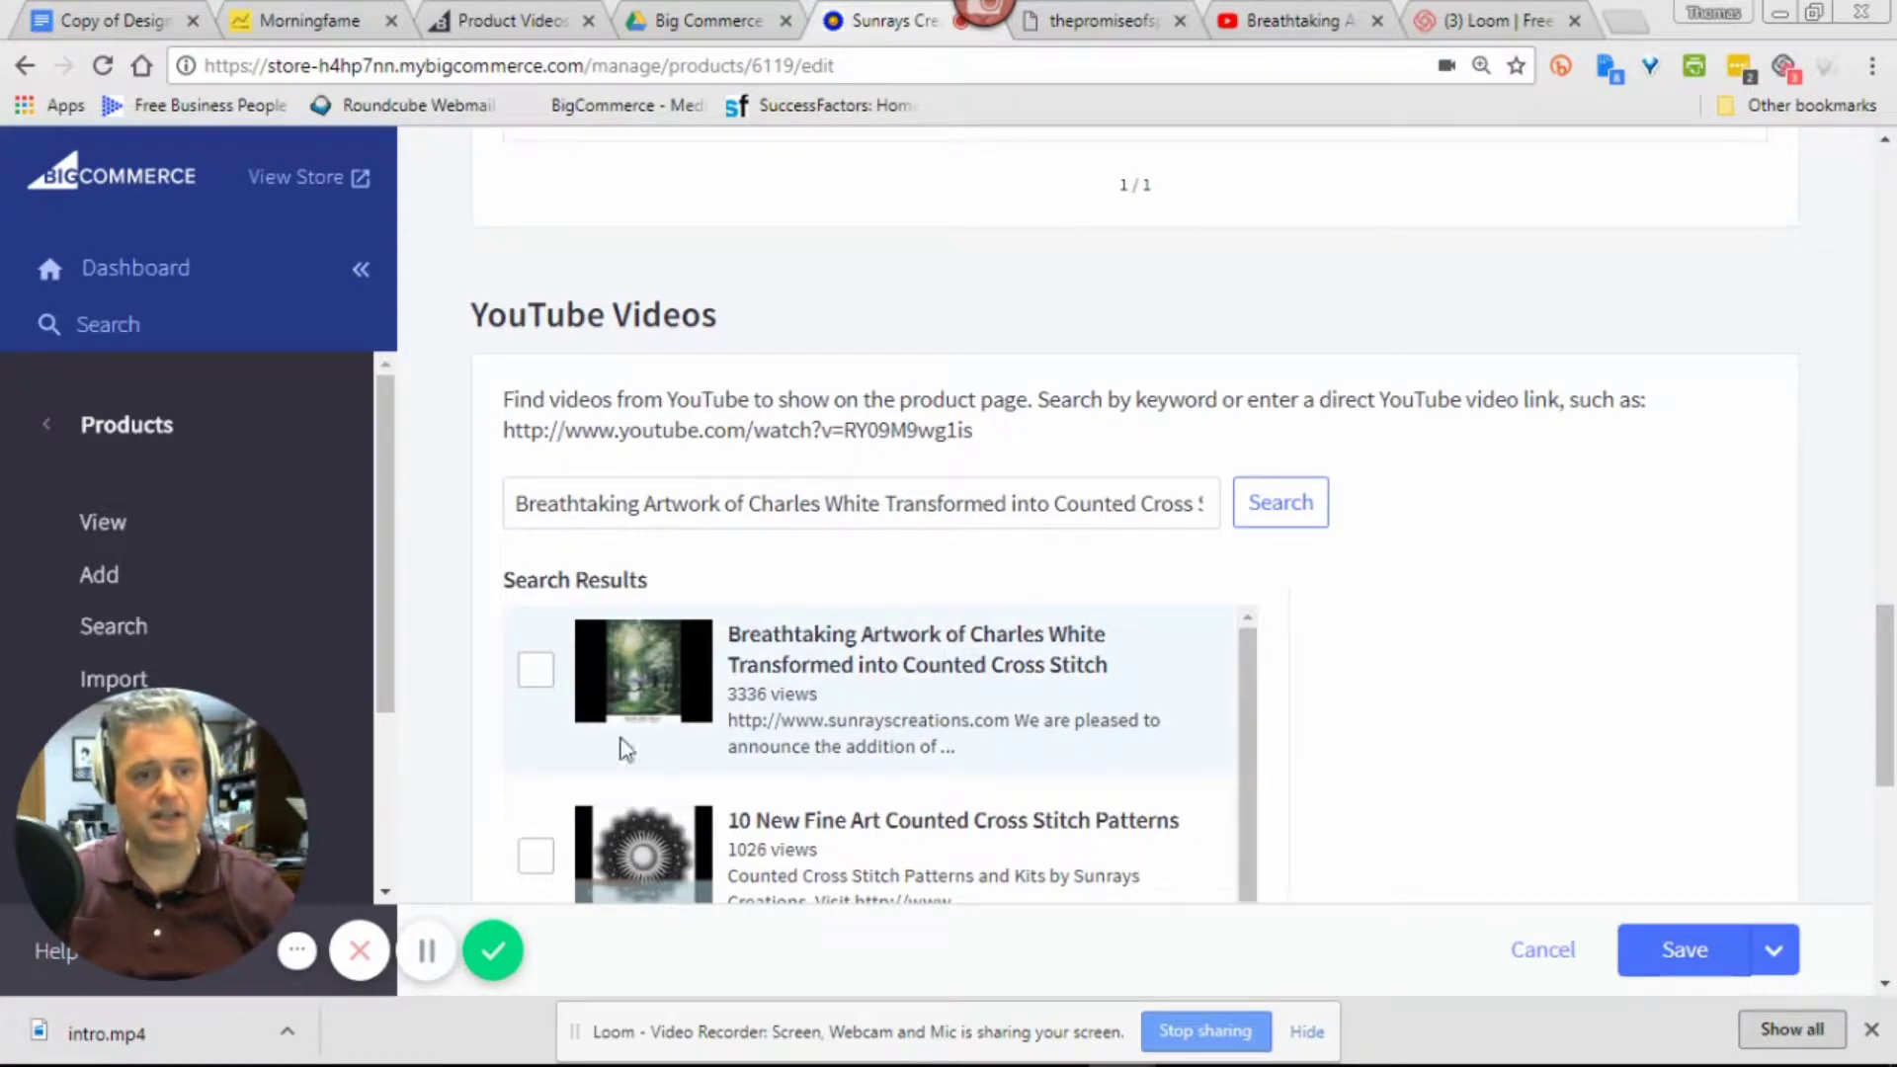
Tick the Breathtaking Artwork of Charles White result and save, prompting the missing-dimensions warning
left_click(536, 672)
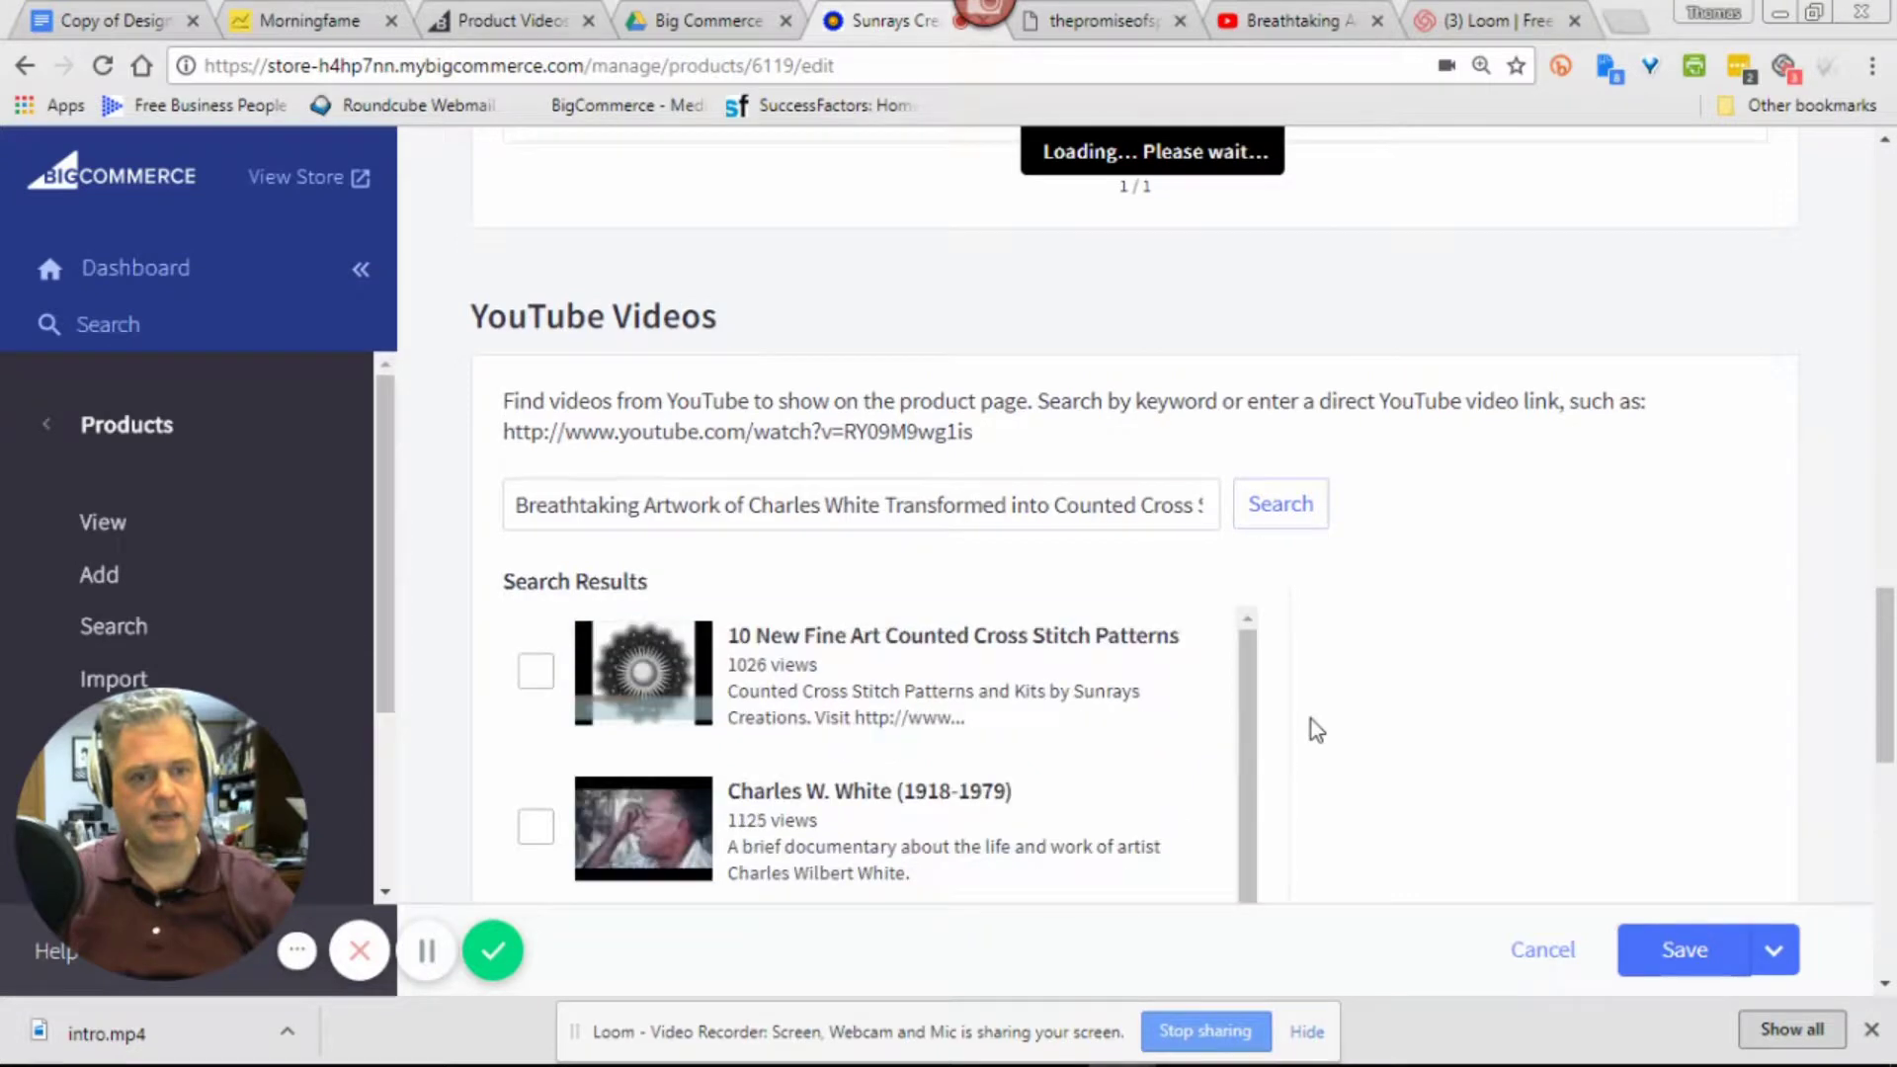
scroll(1312, 719, "down", 5)
scroll(1312, 718, "down", 4)
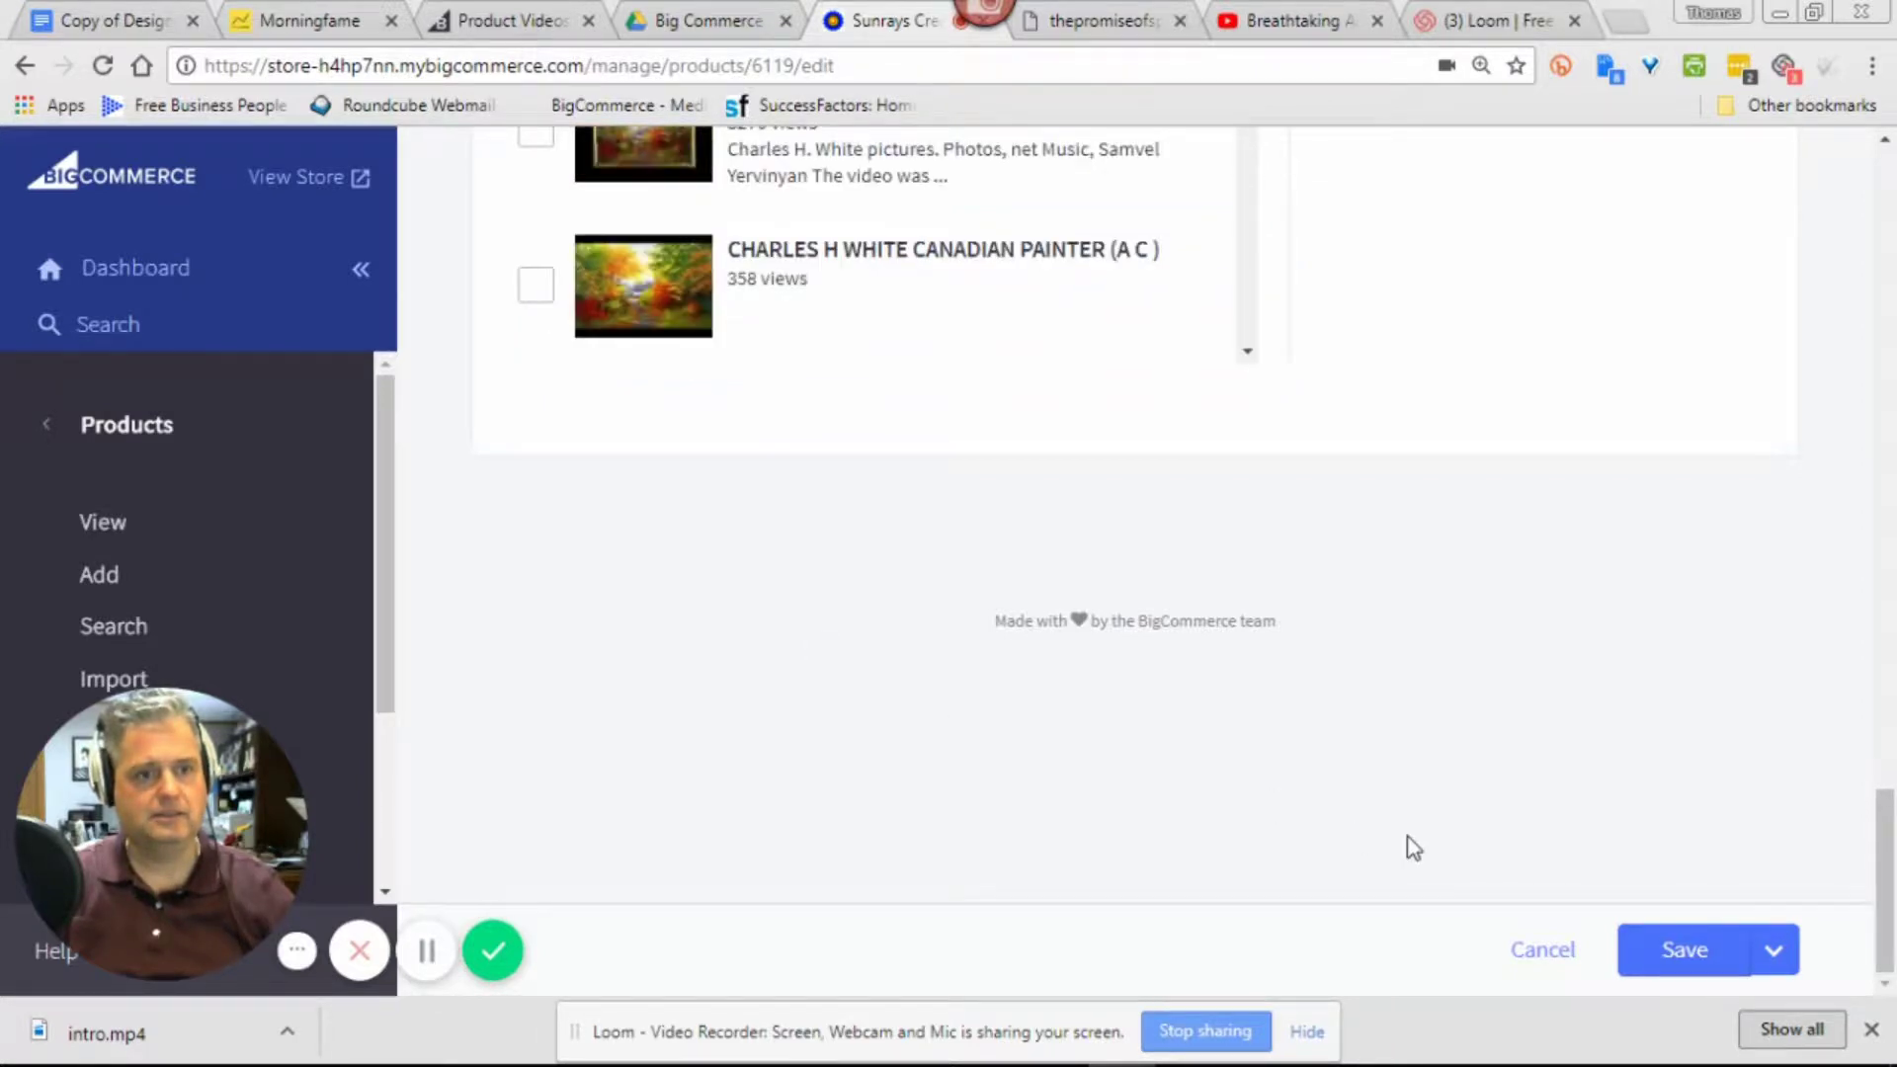
scroll(1374, 806, "up", 8)
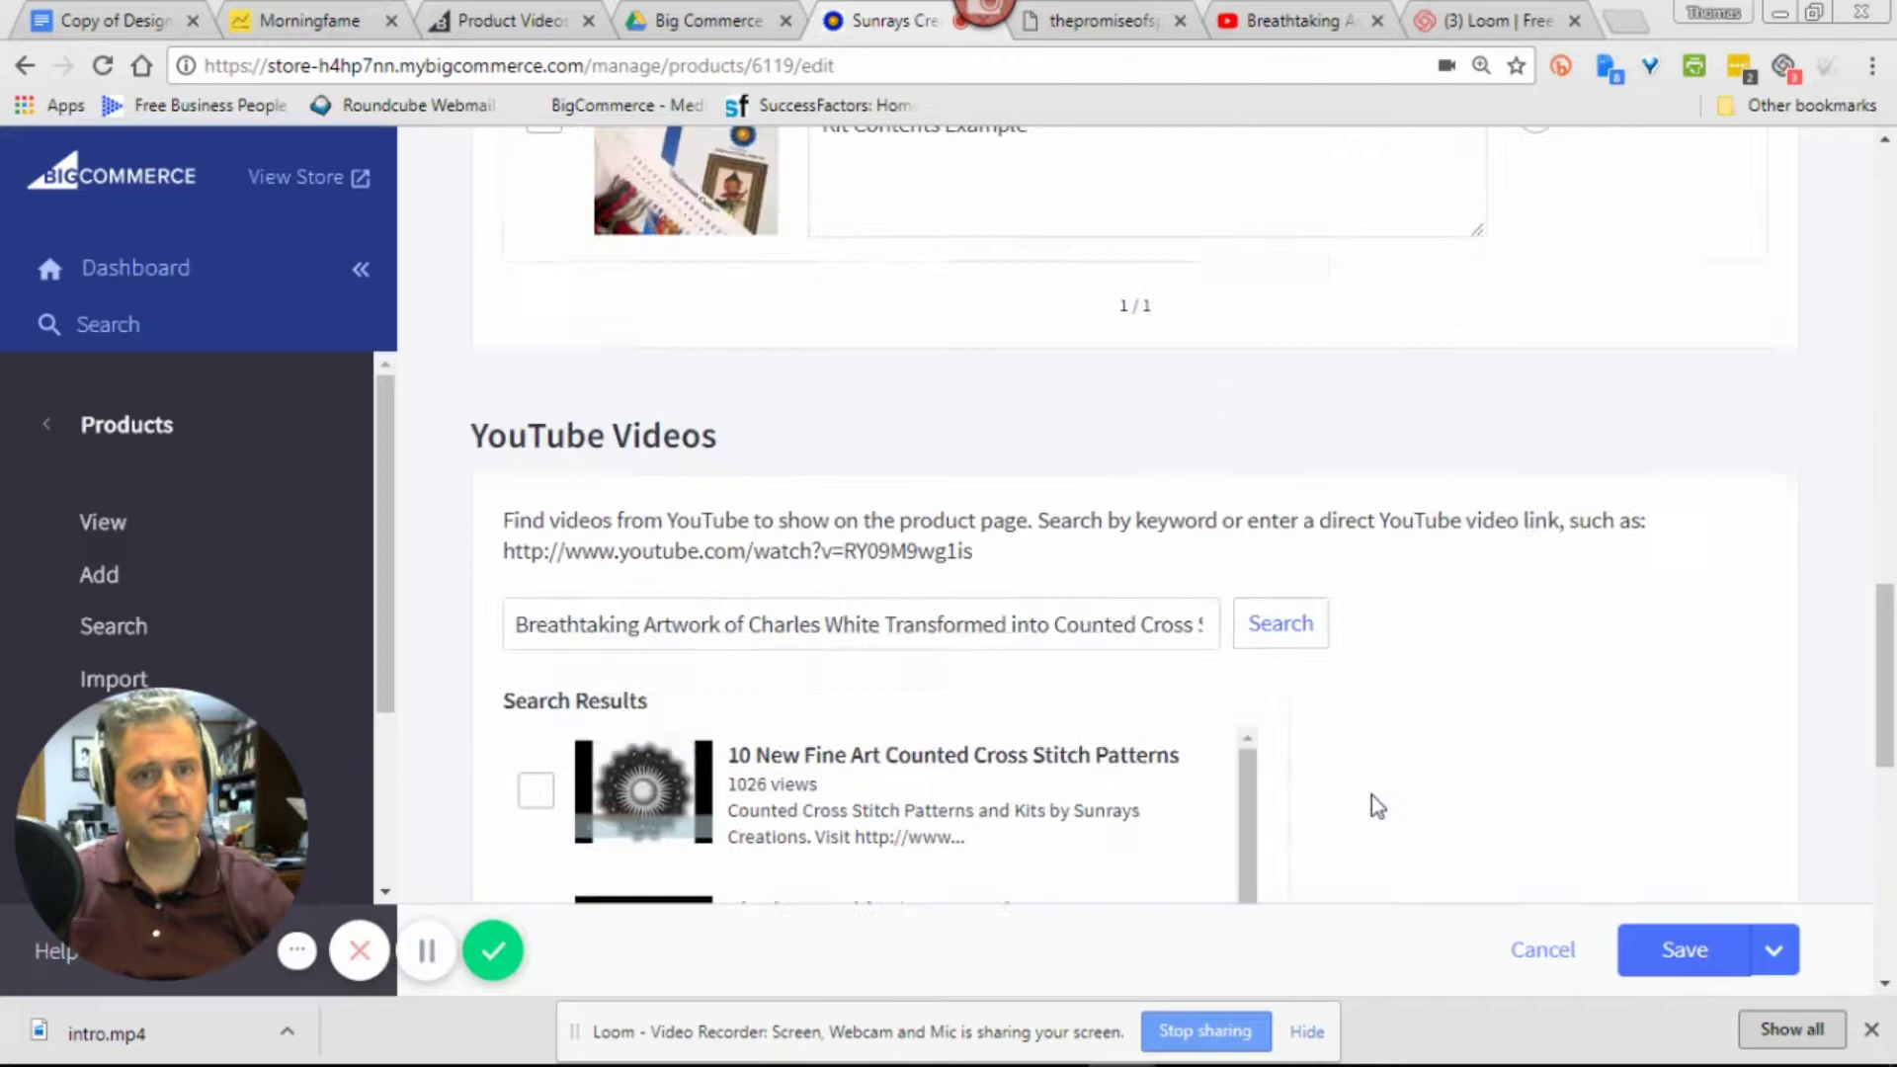
scroll(1371, 797, "down", 4)
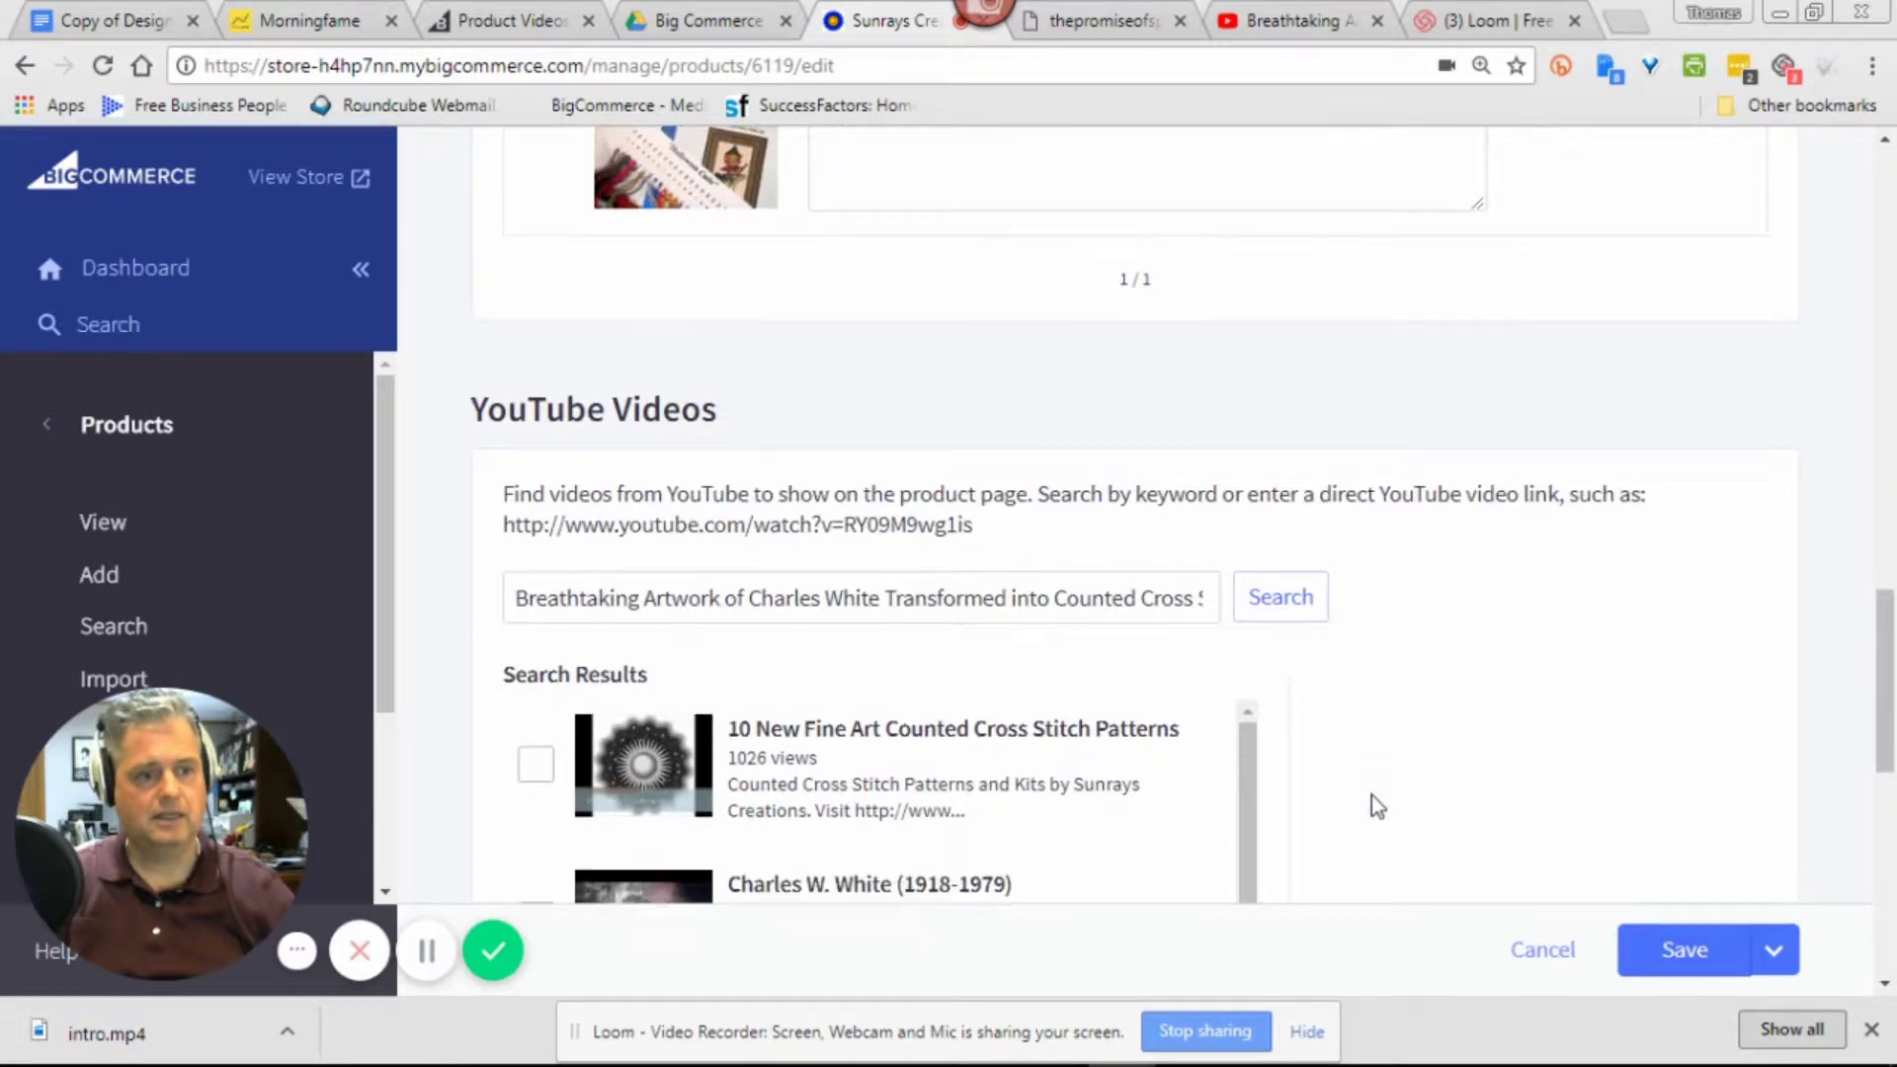
scroll(1371, 797, "down", 1)
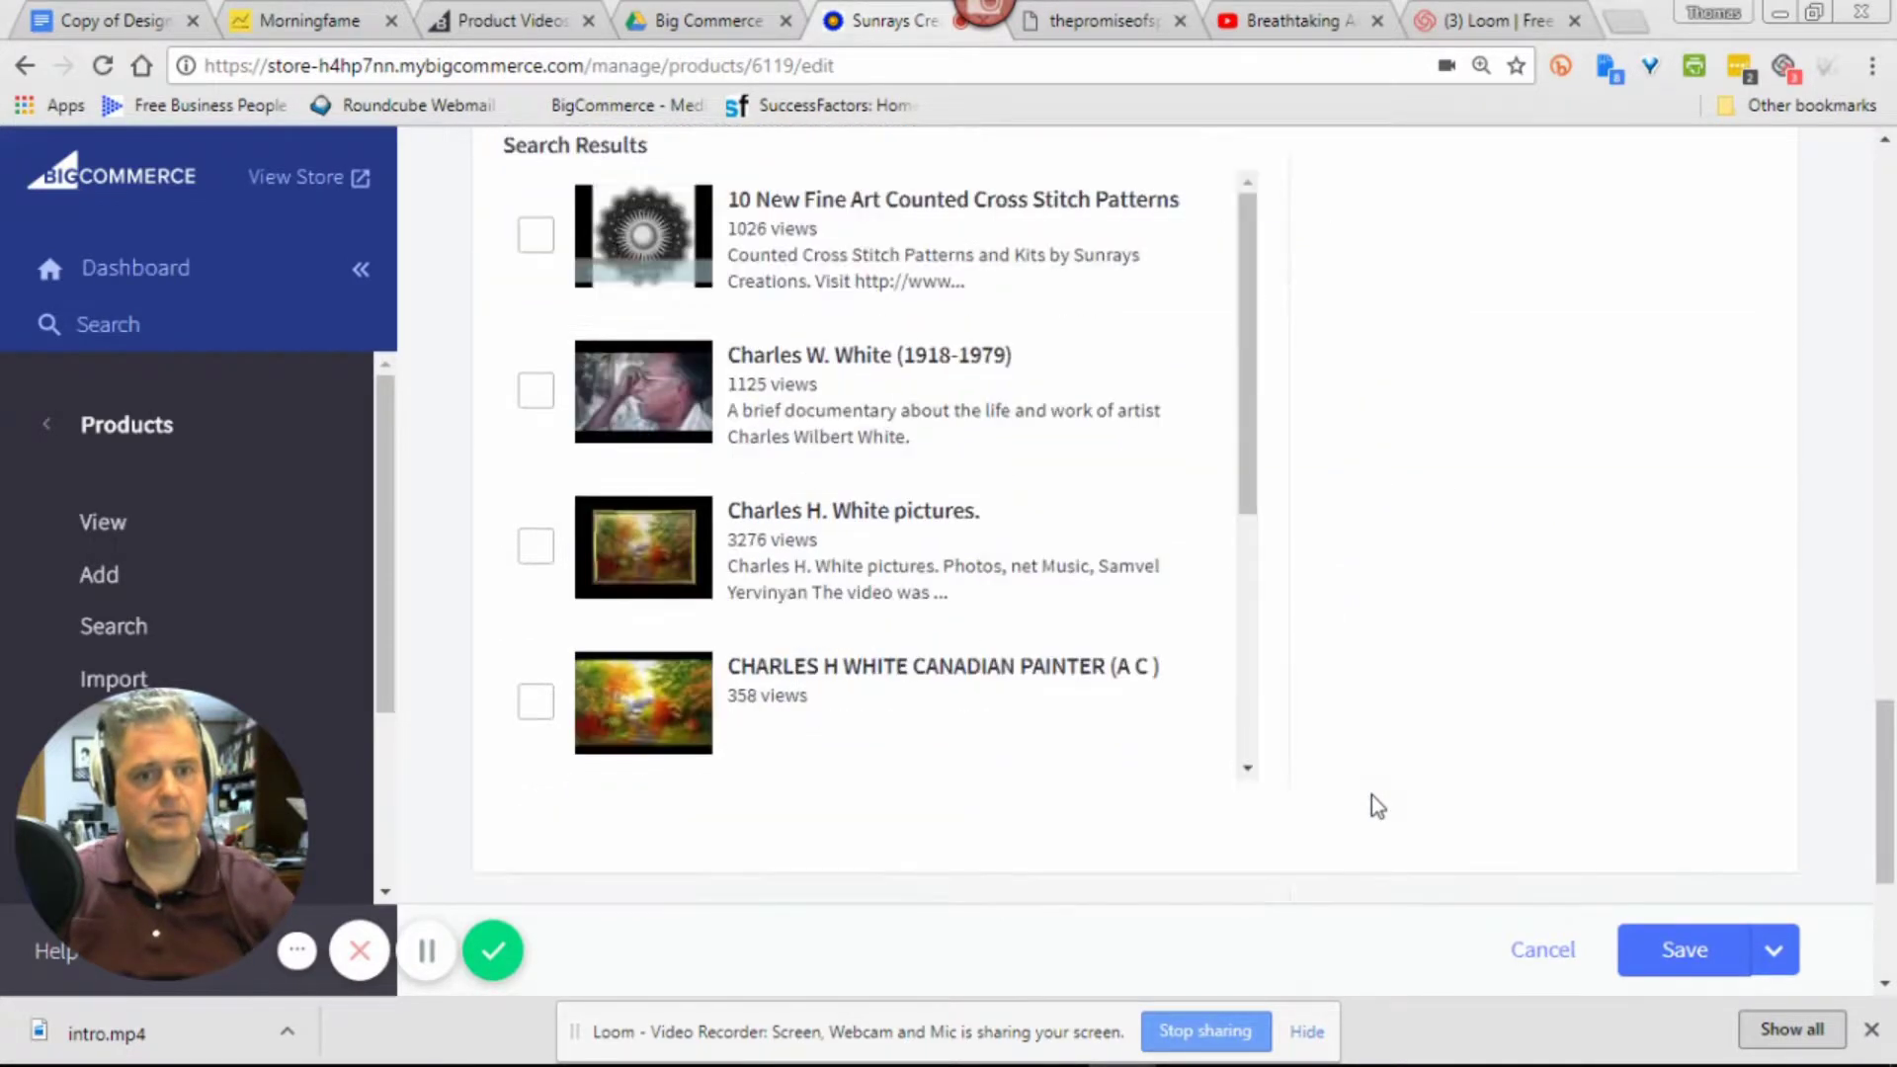
scroll(1371, 796, "down", 4)
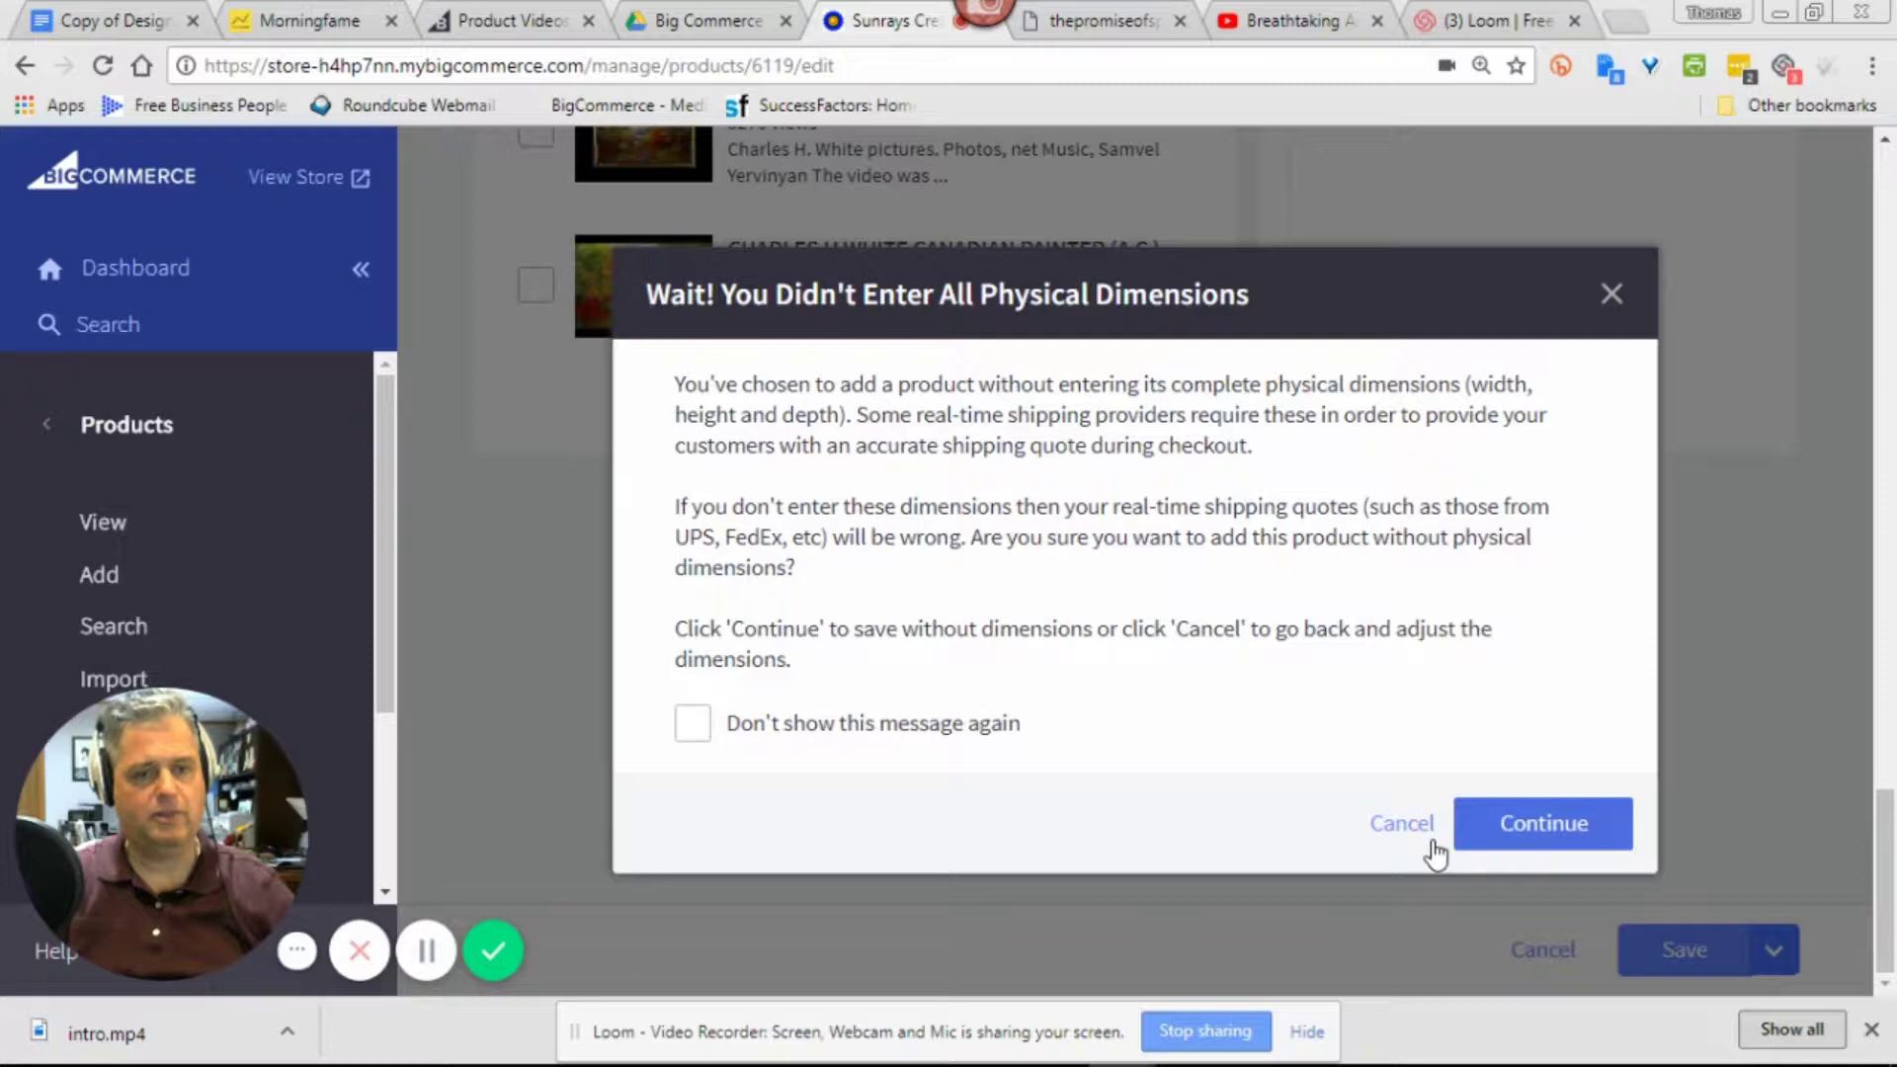
Confirm saving without physical dimensions, then scroll to YouTube Videos, which lists no selected videos
key("Return")
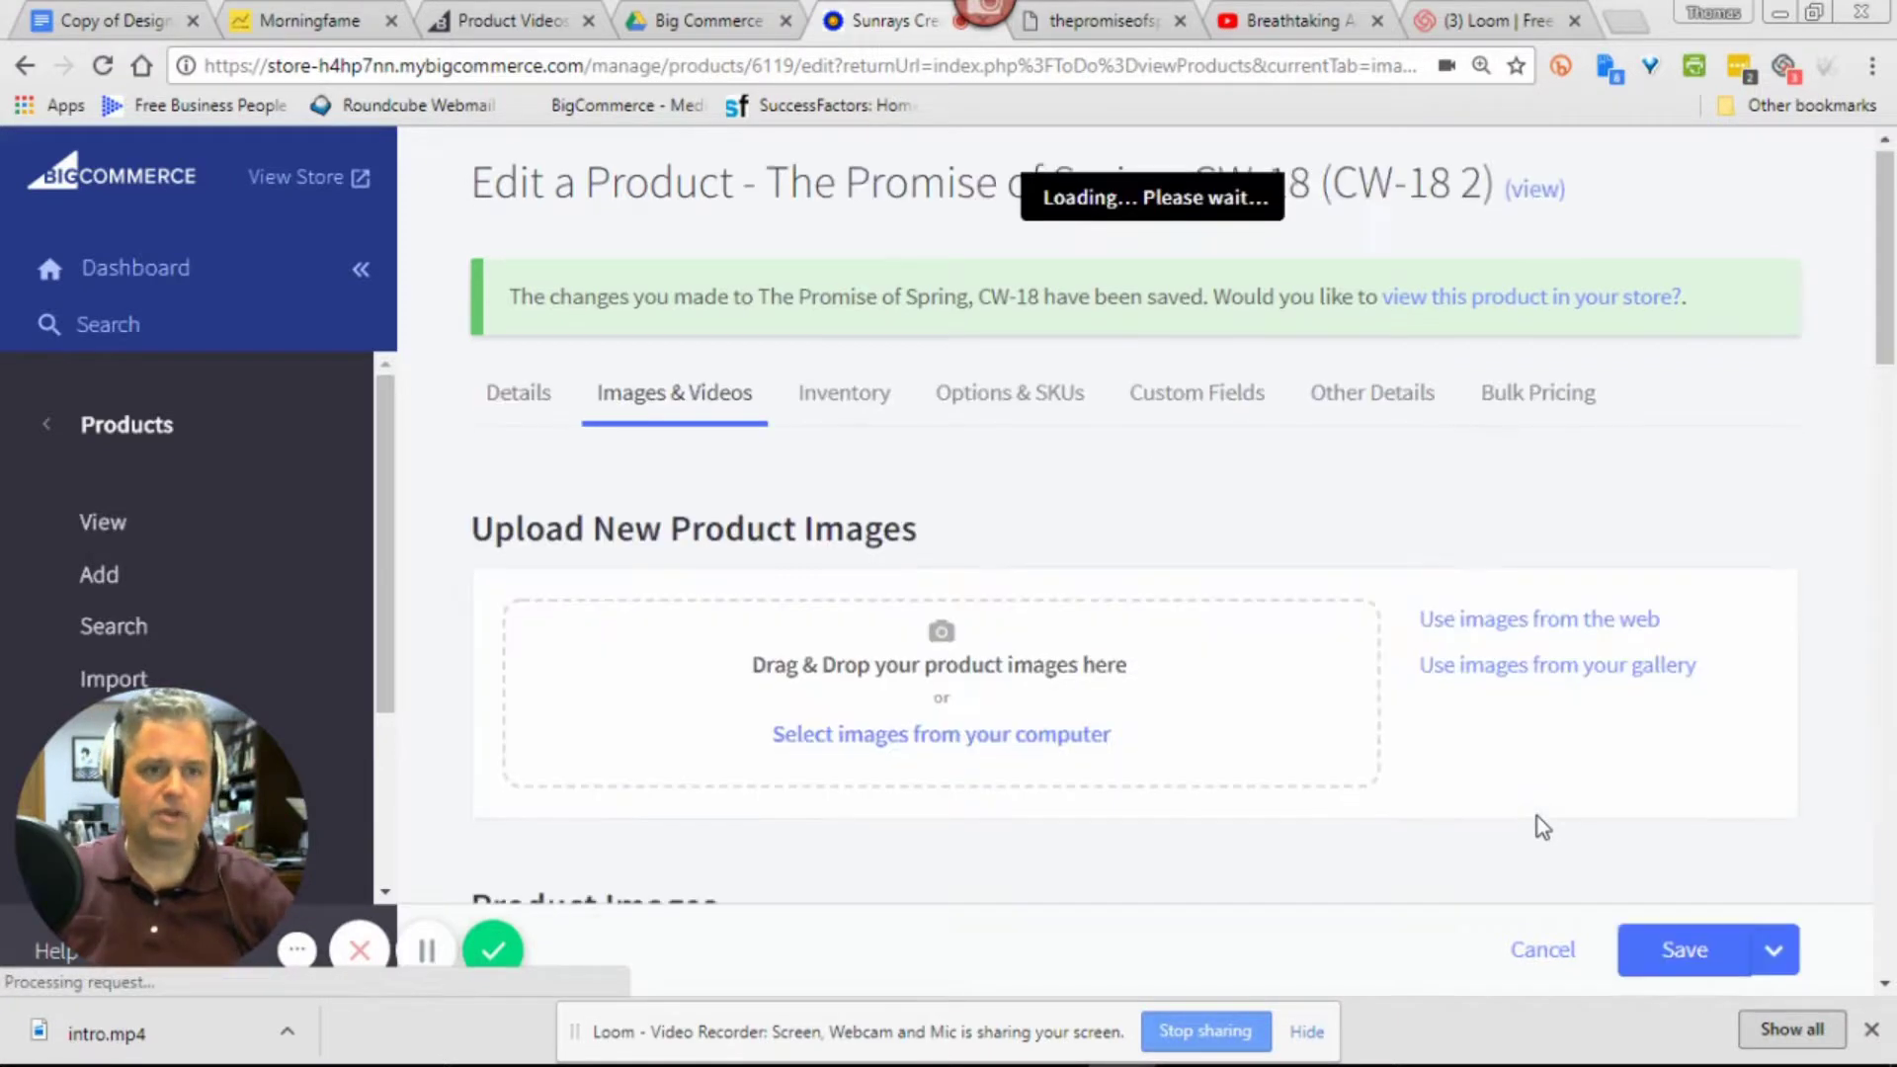
scroll(1537, 818, "down", 4)
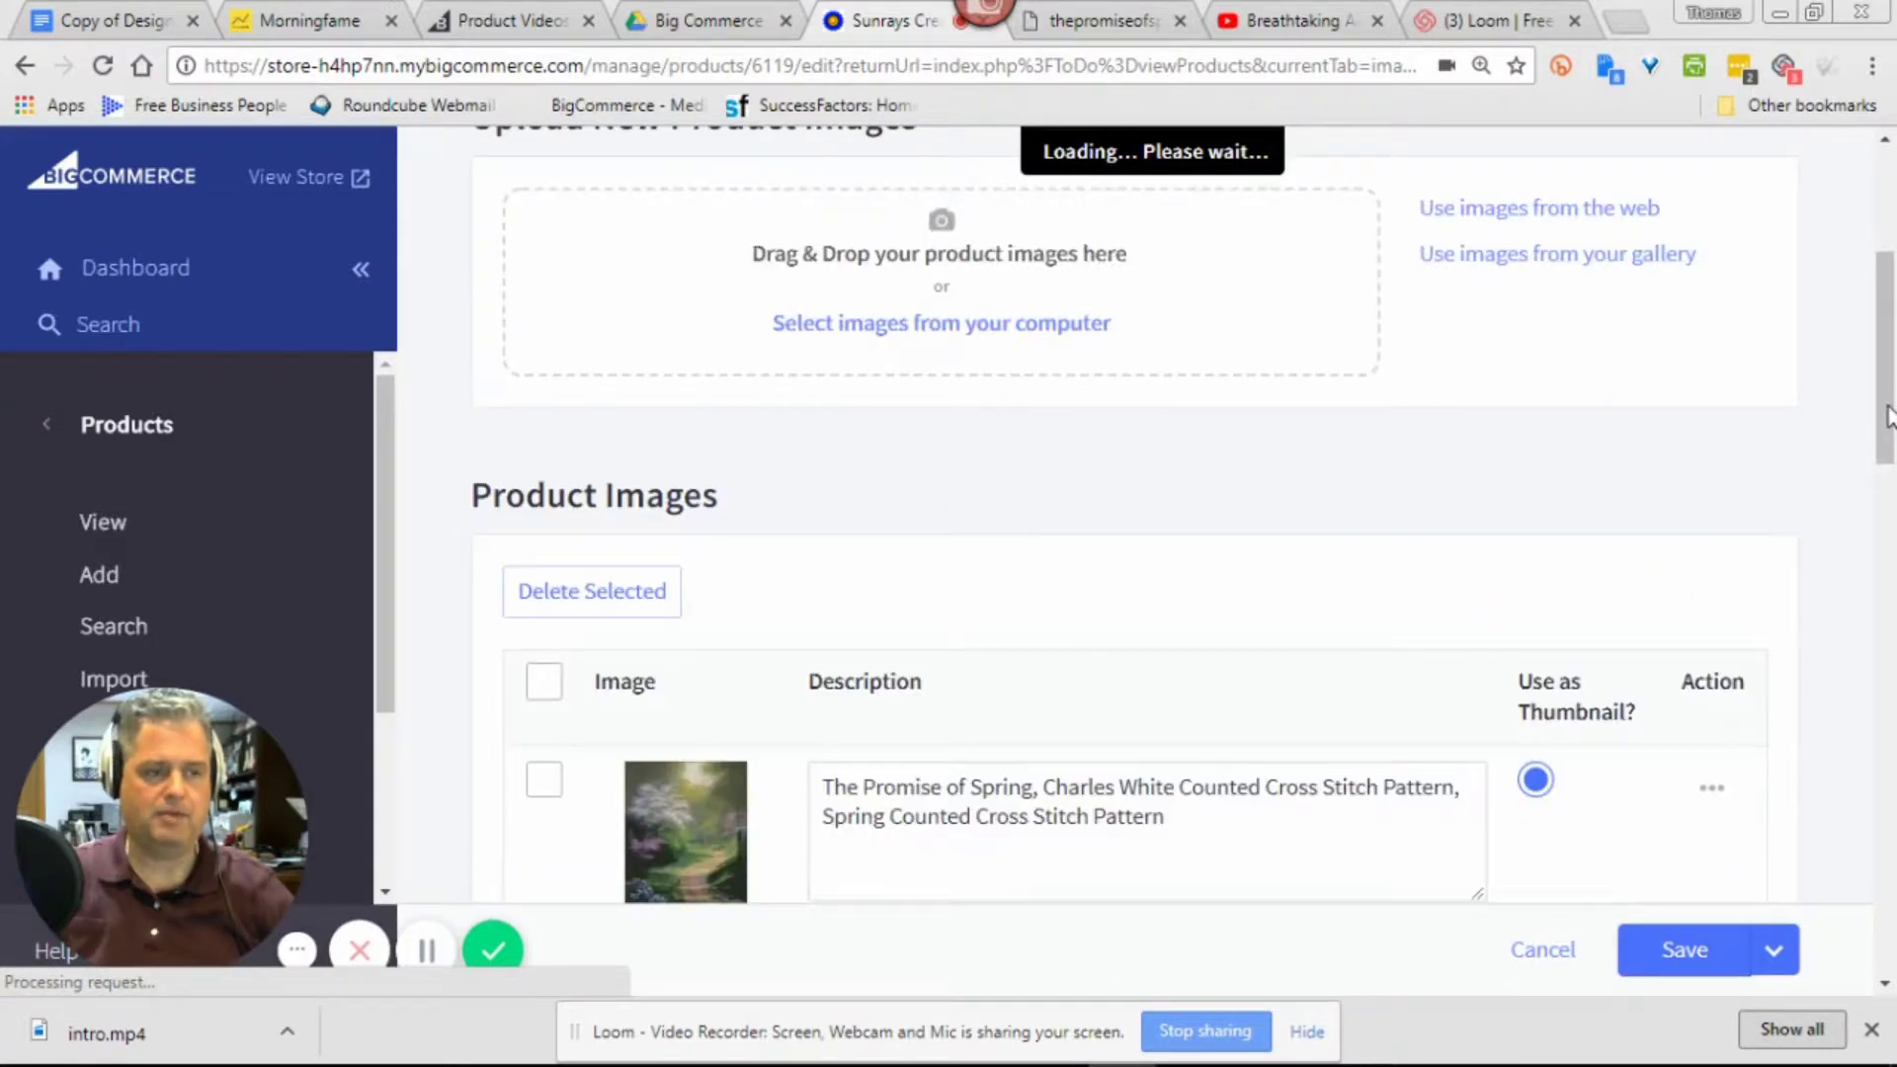
scroll(1887, 415, "down", 12)
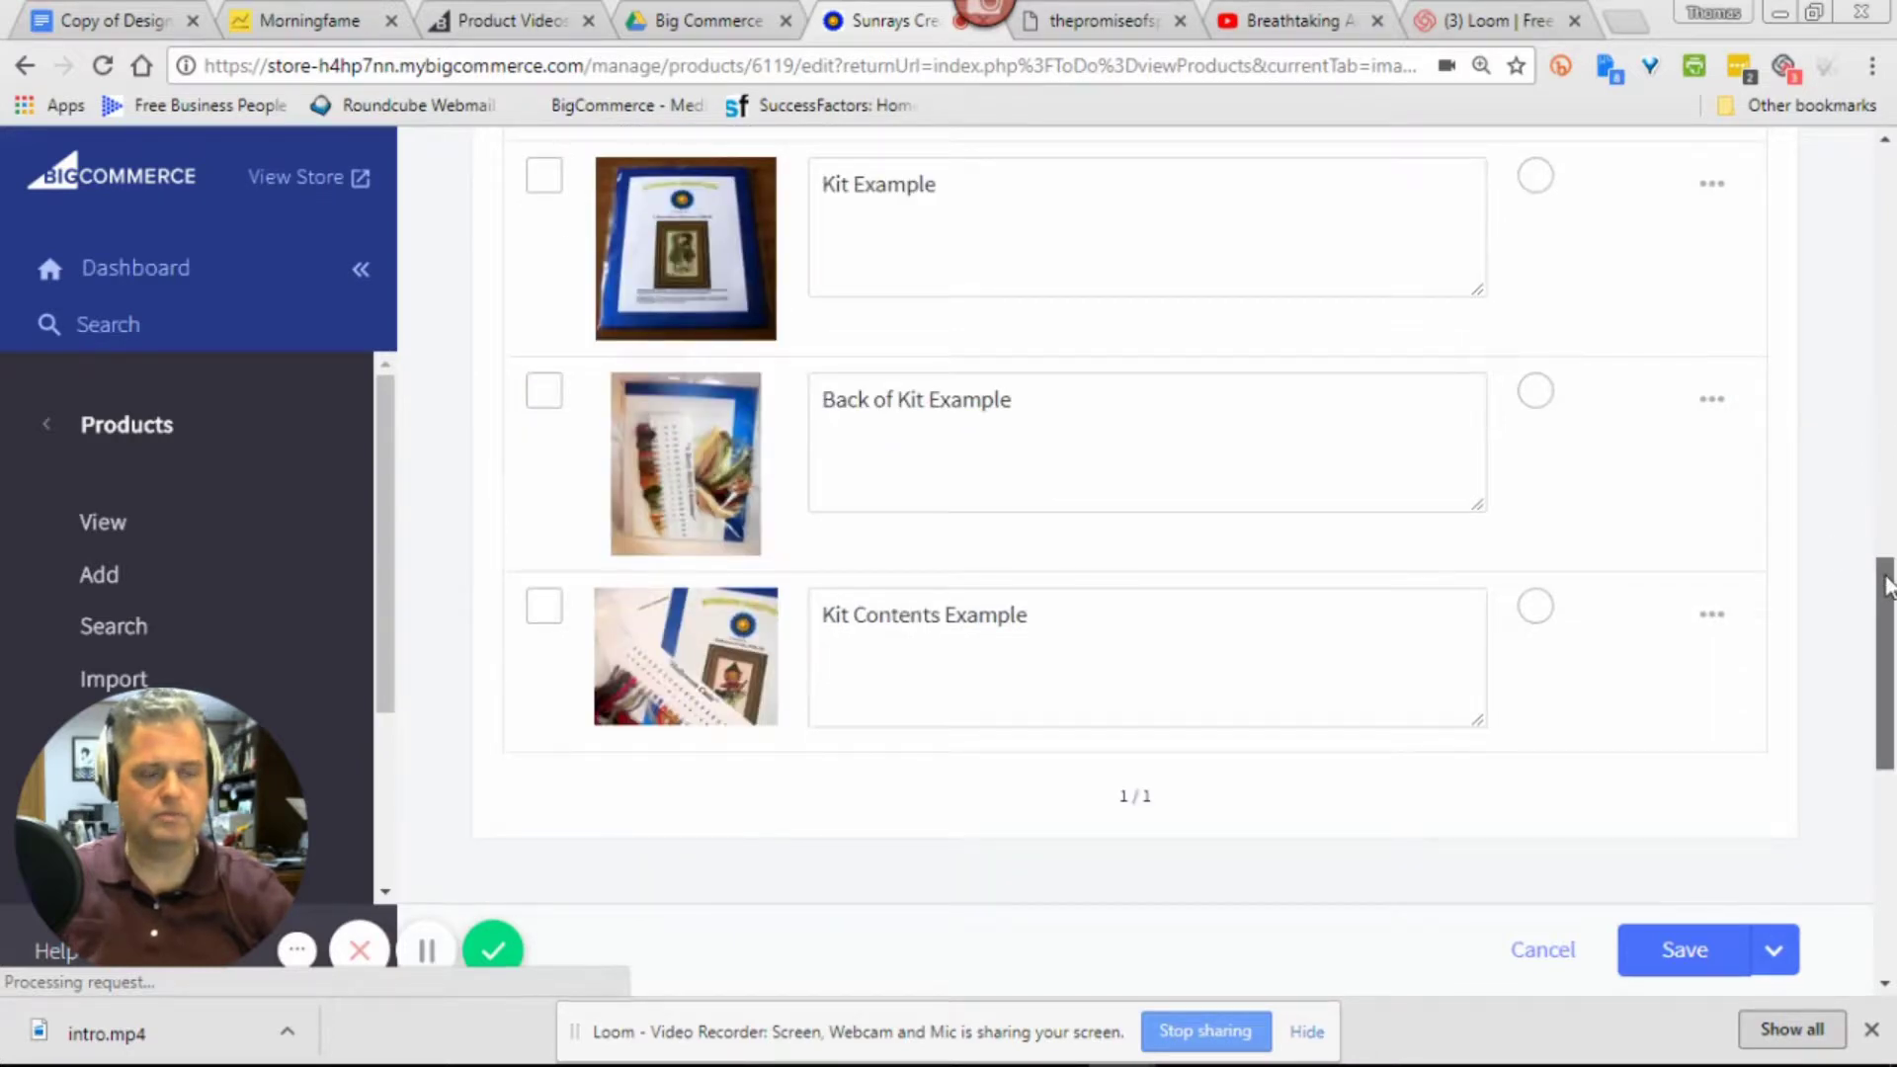
scroll(1888, 612, "up", 10)
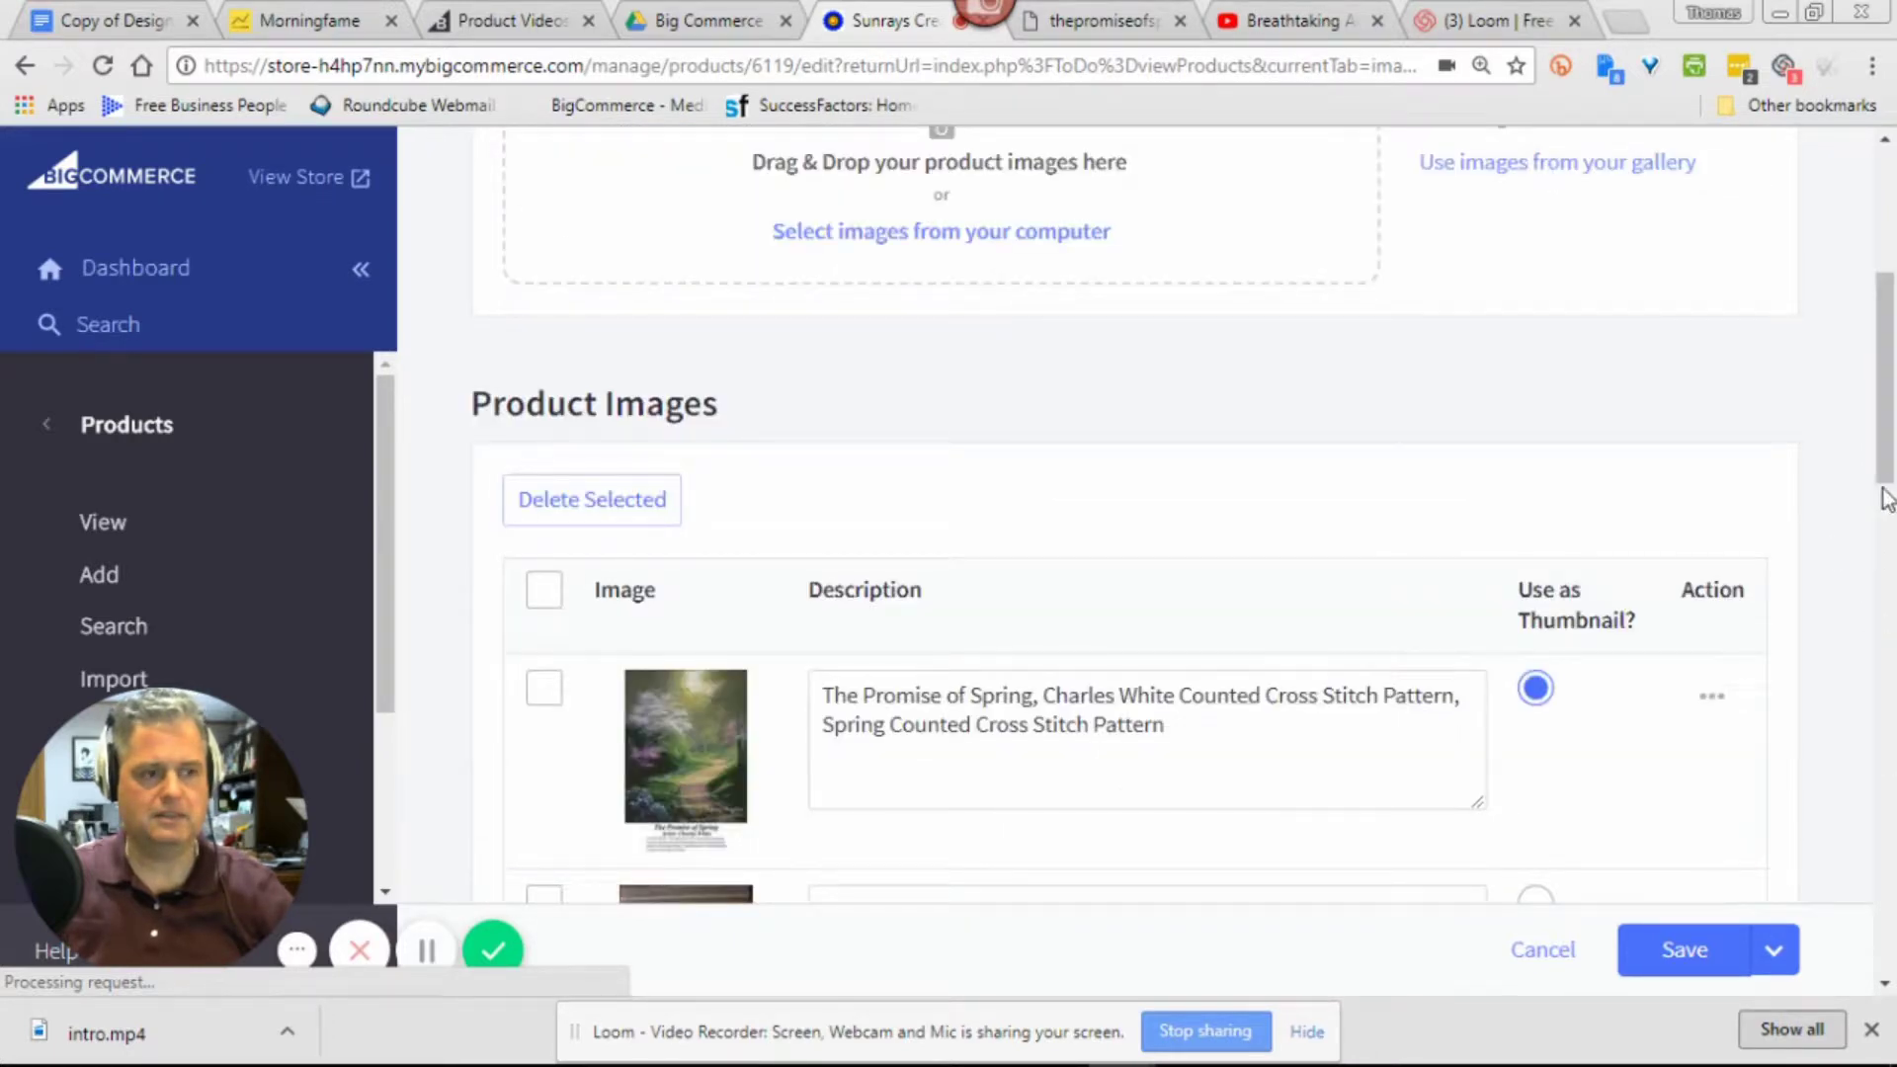
scroll(1888, 486, "down", 8)
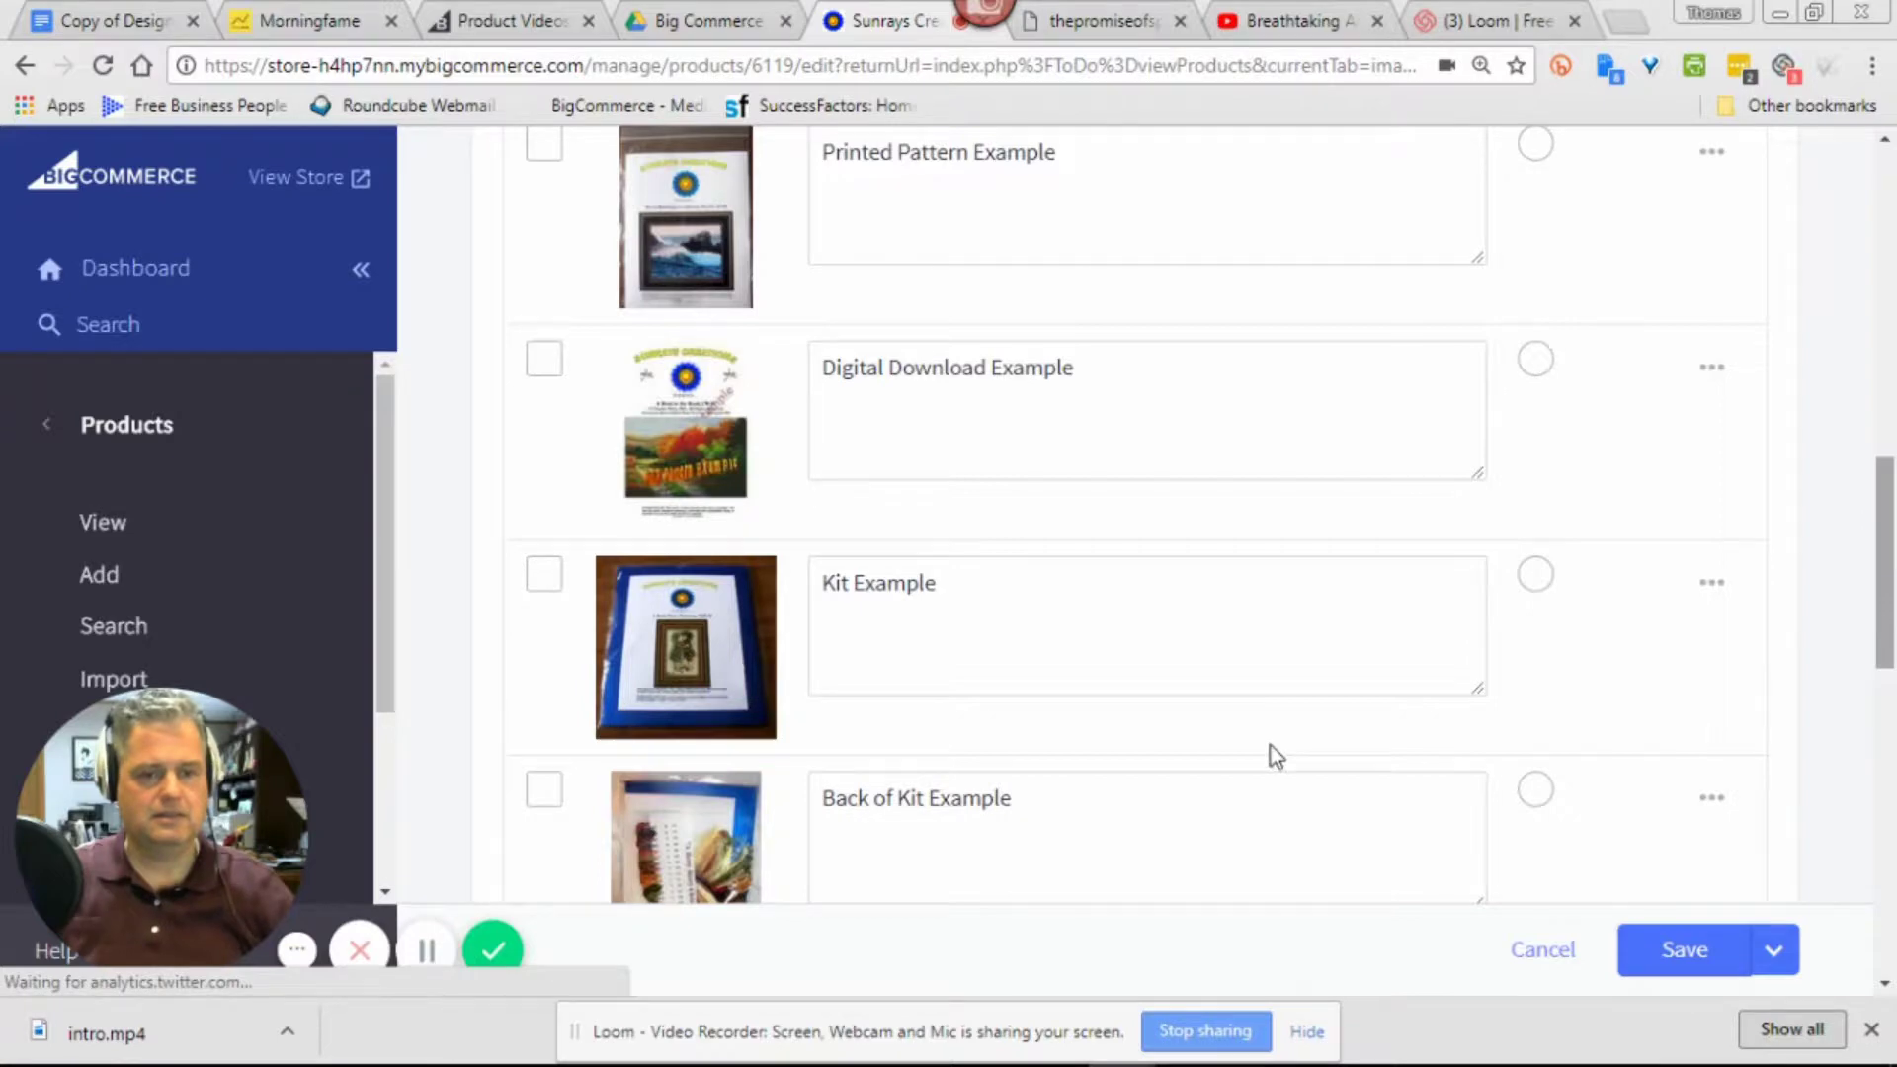
scroll(1270, 745, "down", 4)
scroll(1271, 745, "down", 5)
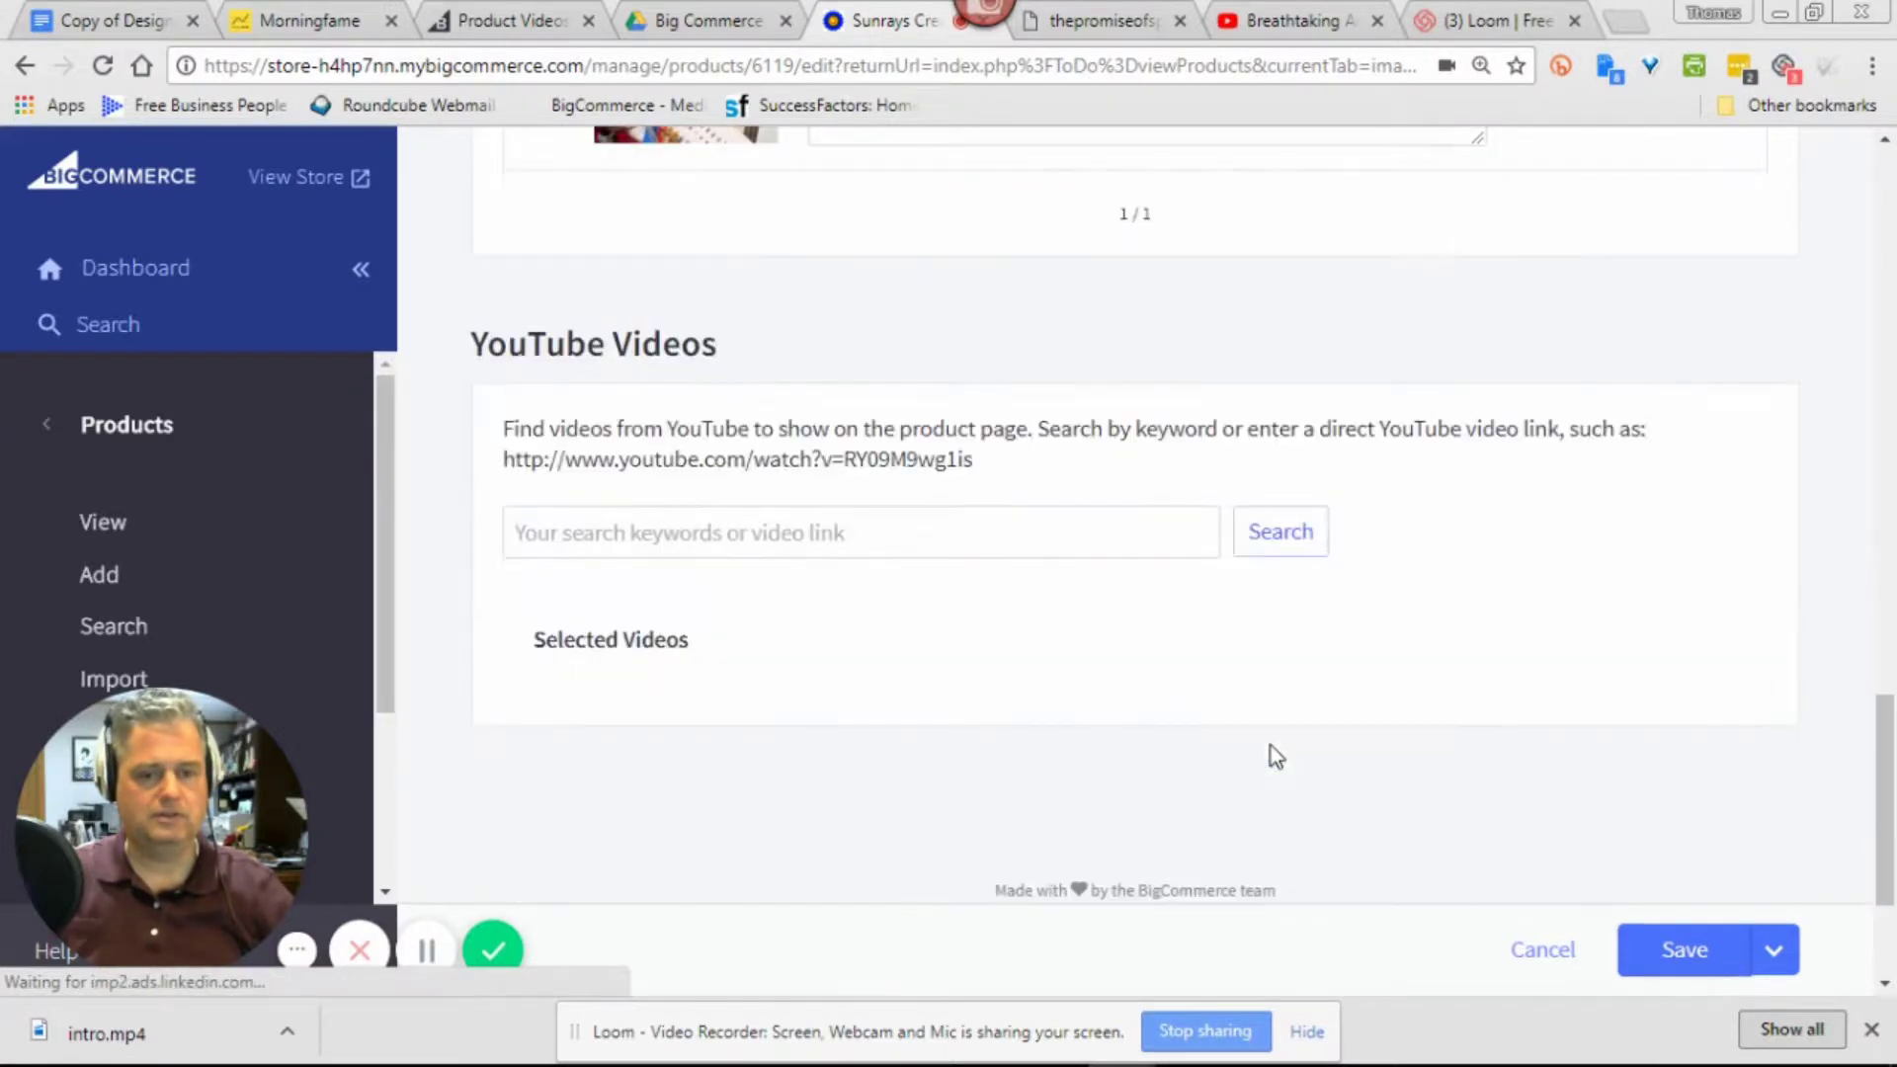
Search again with the pasted title, tick the Charles White artwork result, and scroll down to save
left_click(671, 537)
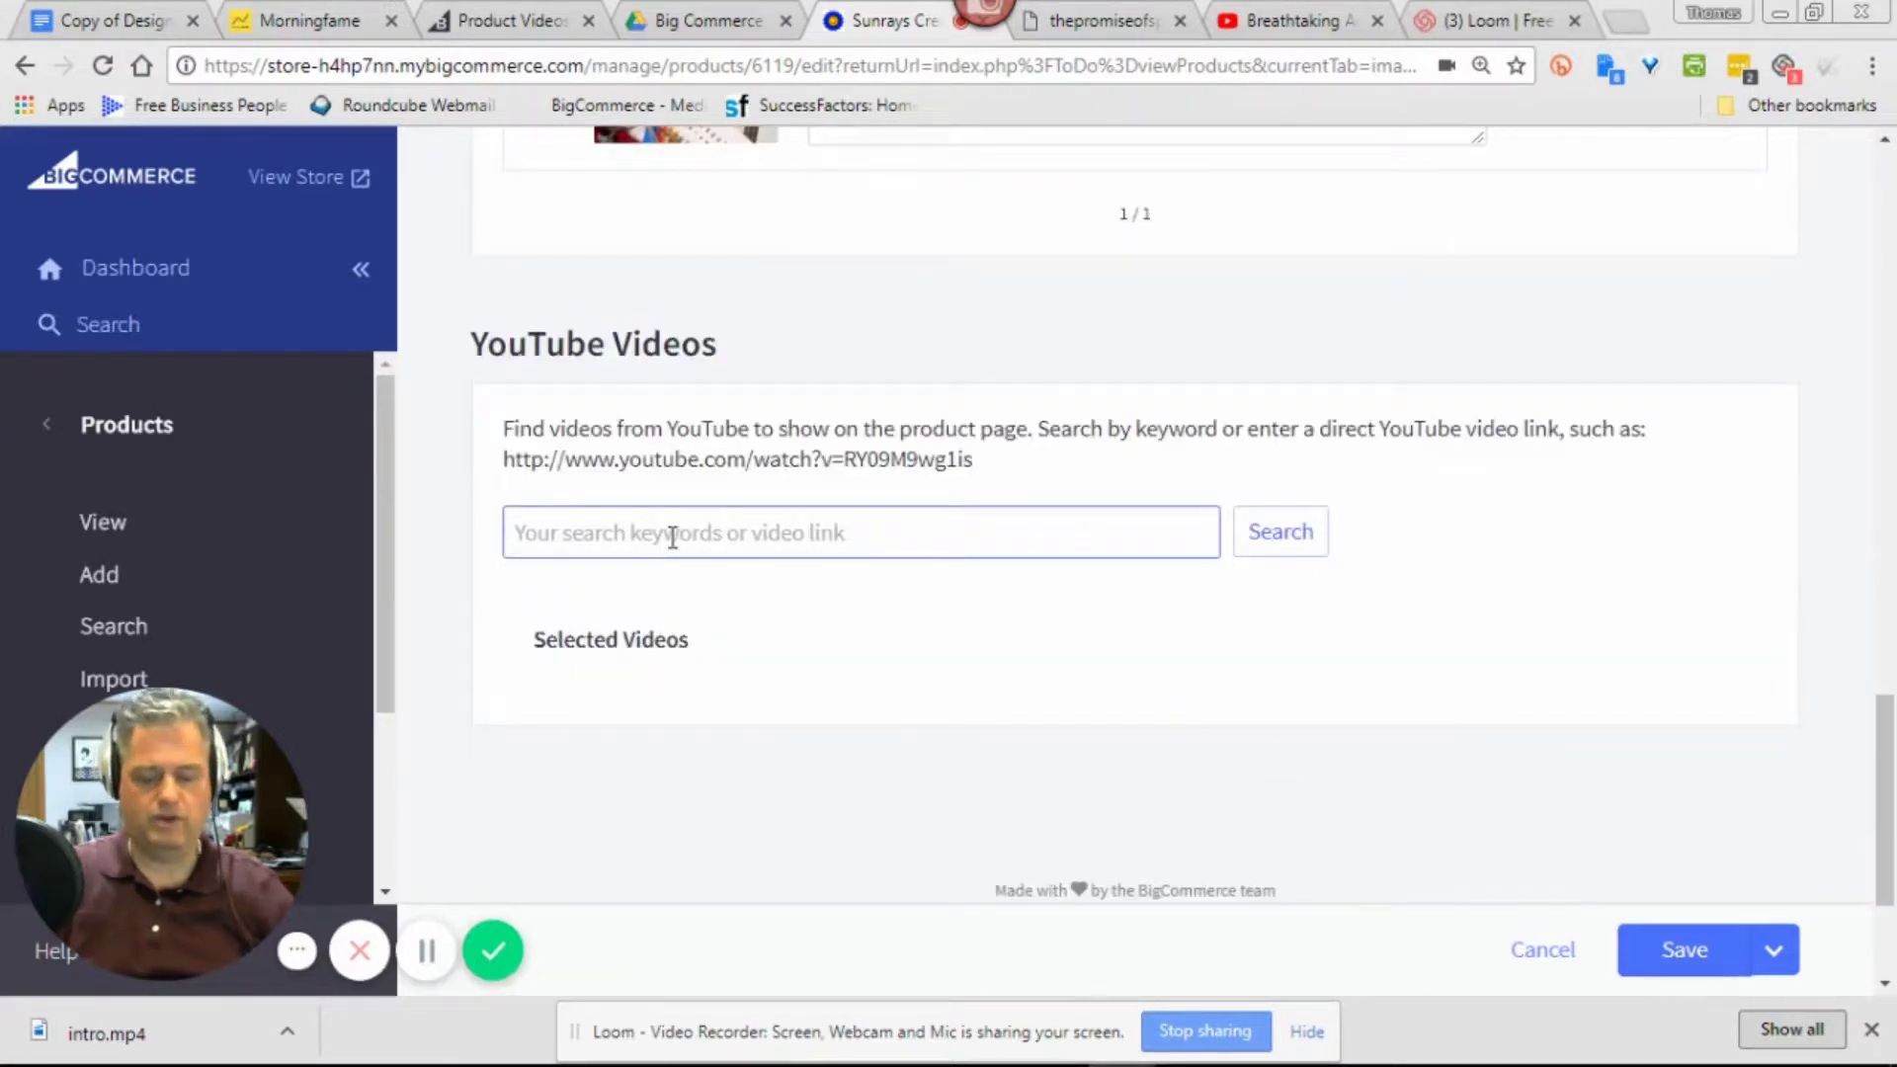
type("Breathtaking Artwork of Charles White Transformed into Counted Cross Stitch")
left_click(1277, 539)
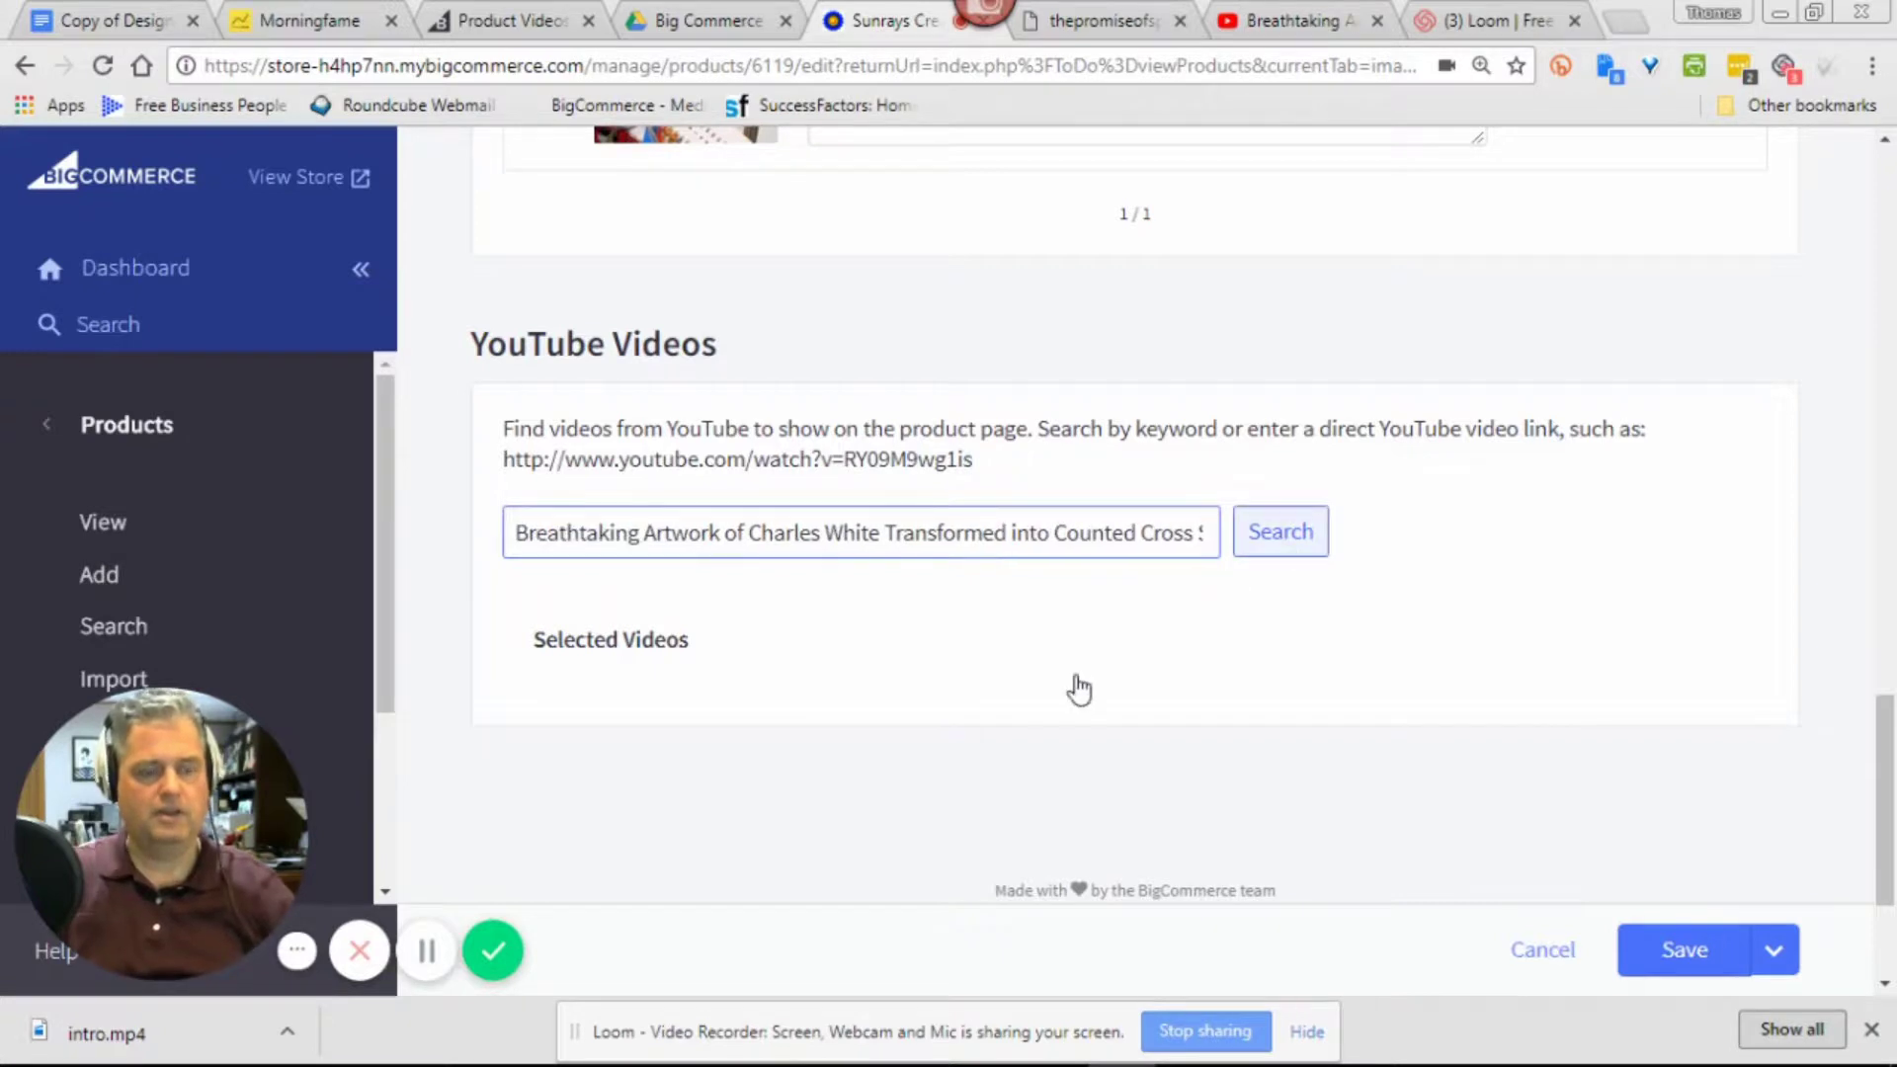
key("Return")
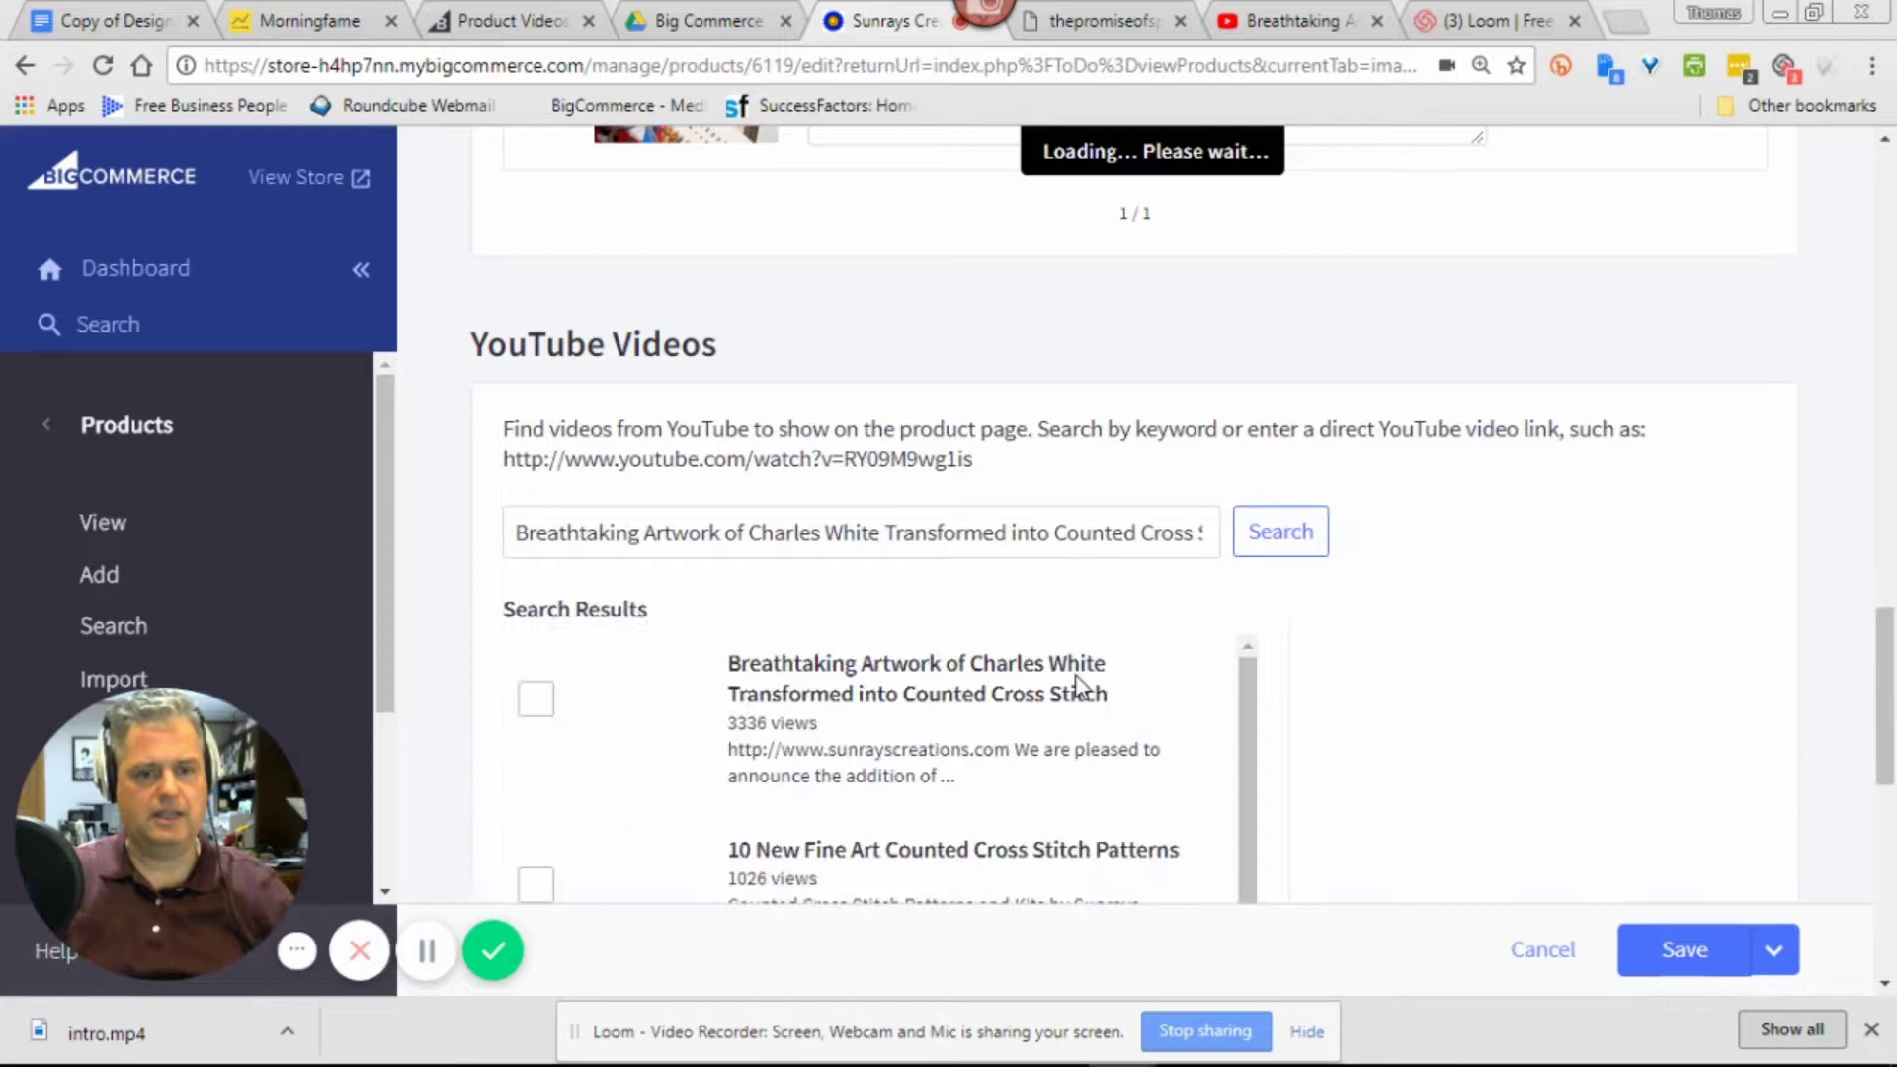
left_click(536, 701)
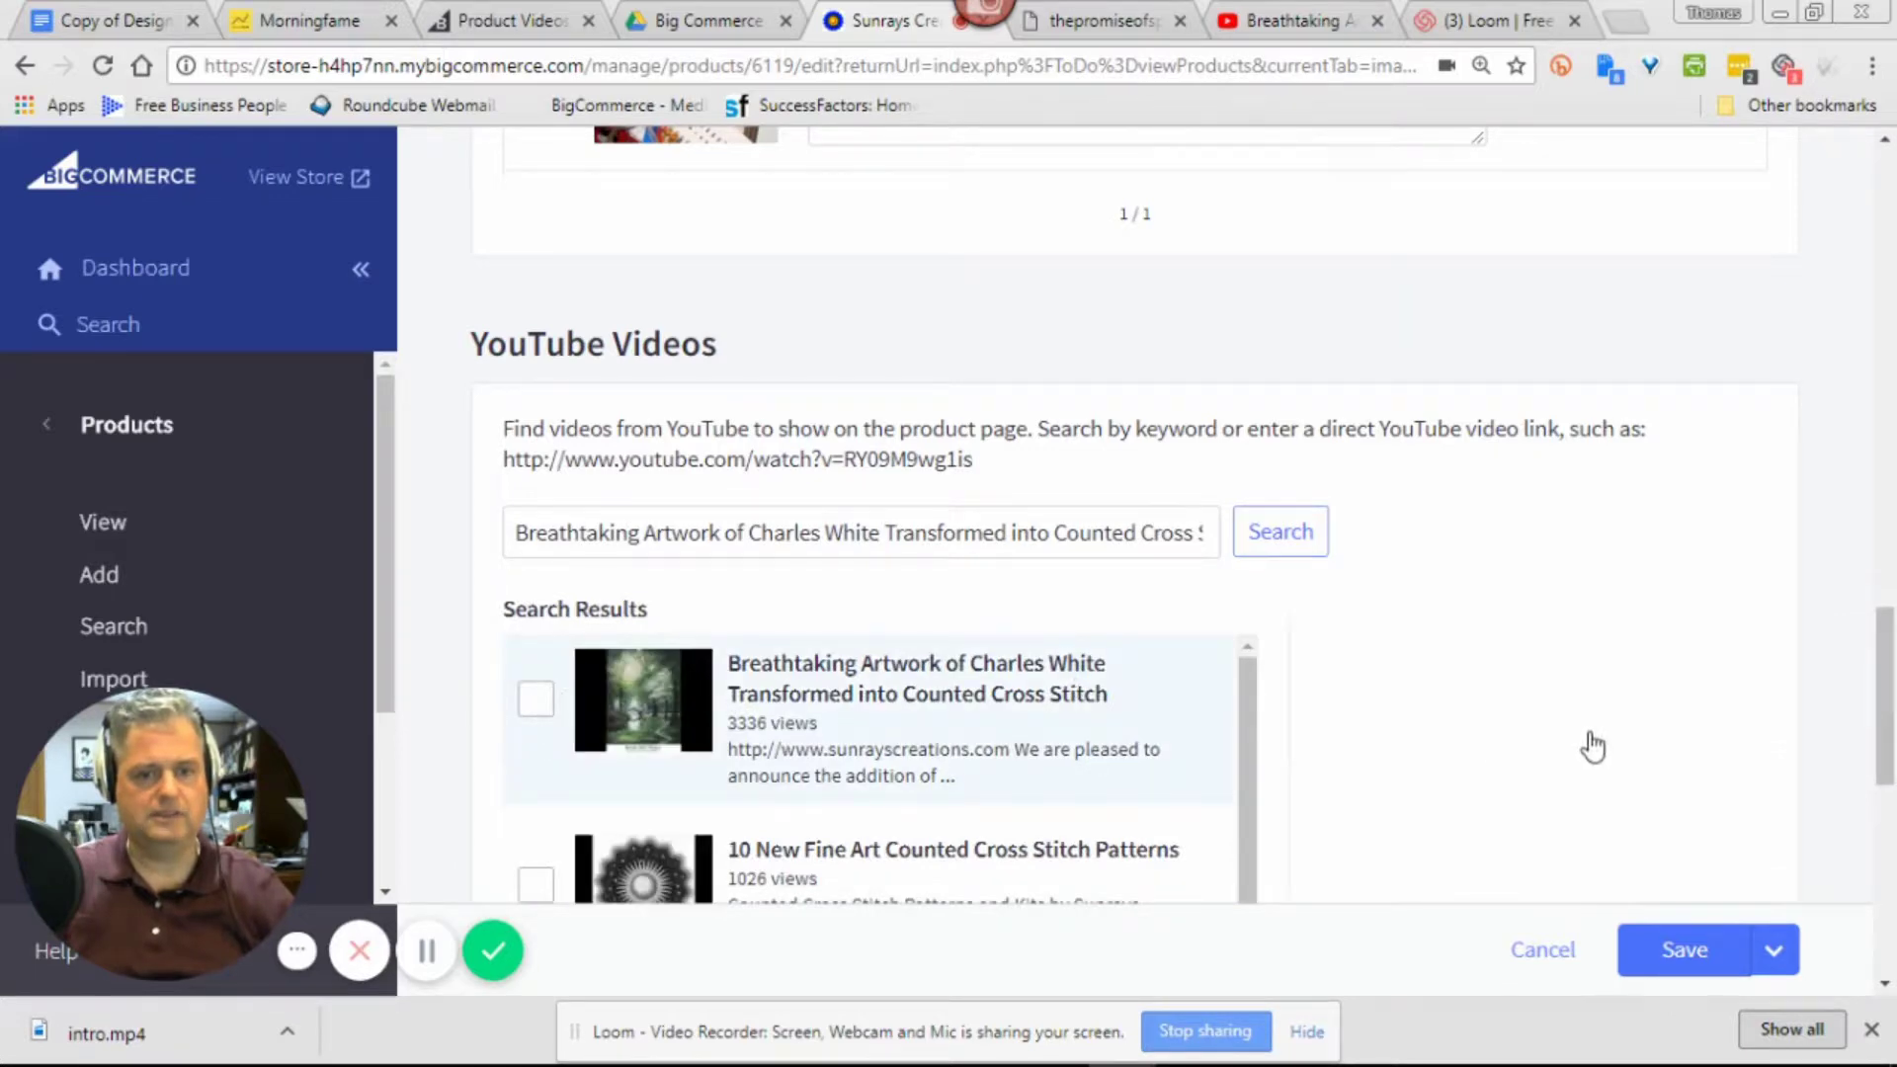
scroll(1598, 741, "down", 1)
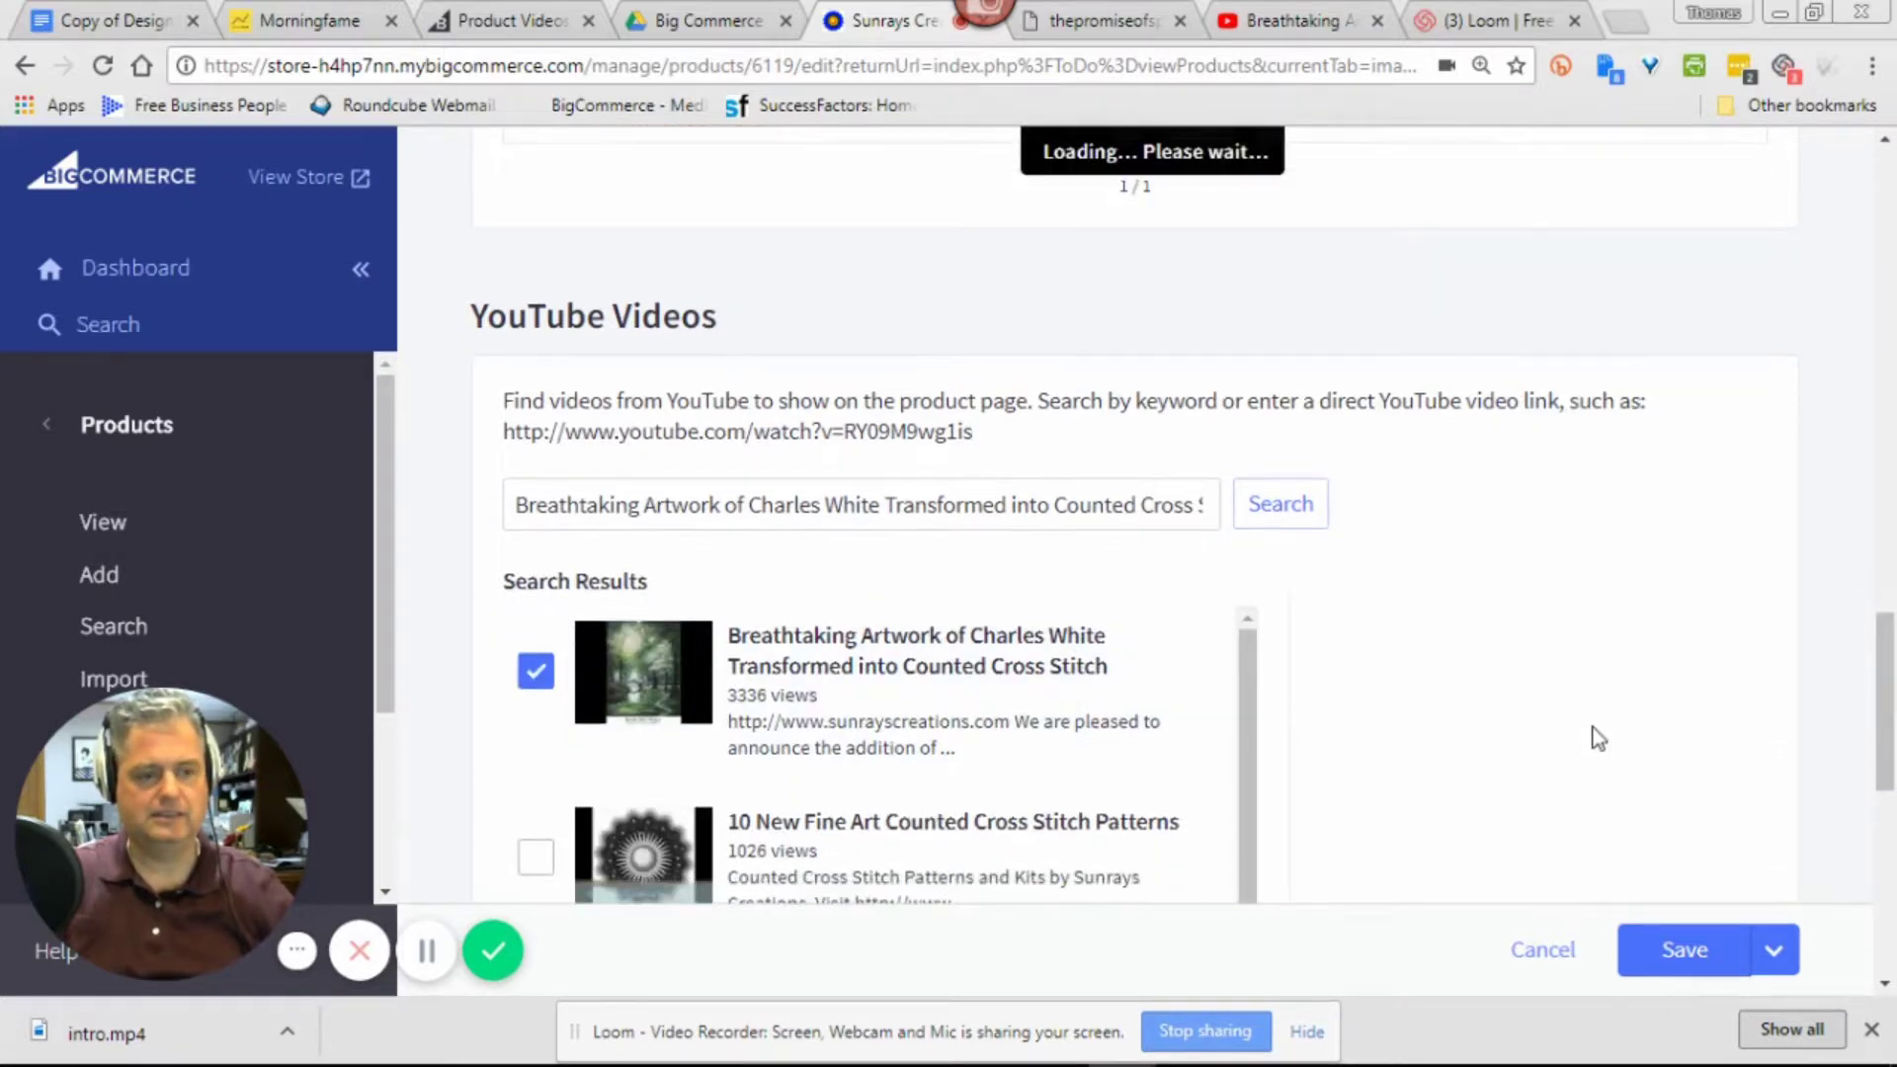
scroll(1598, 739, "down", 5)
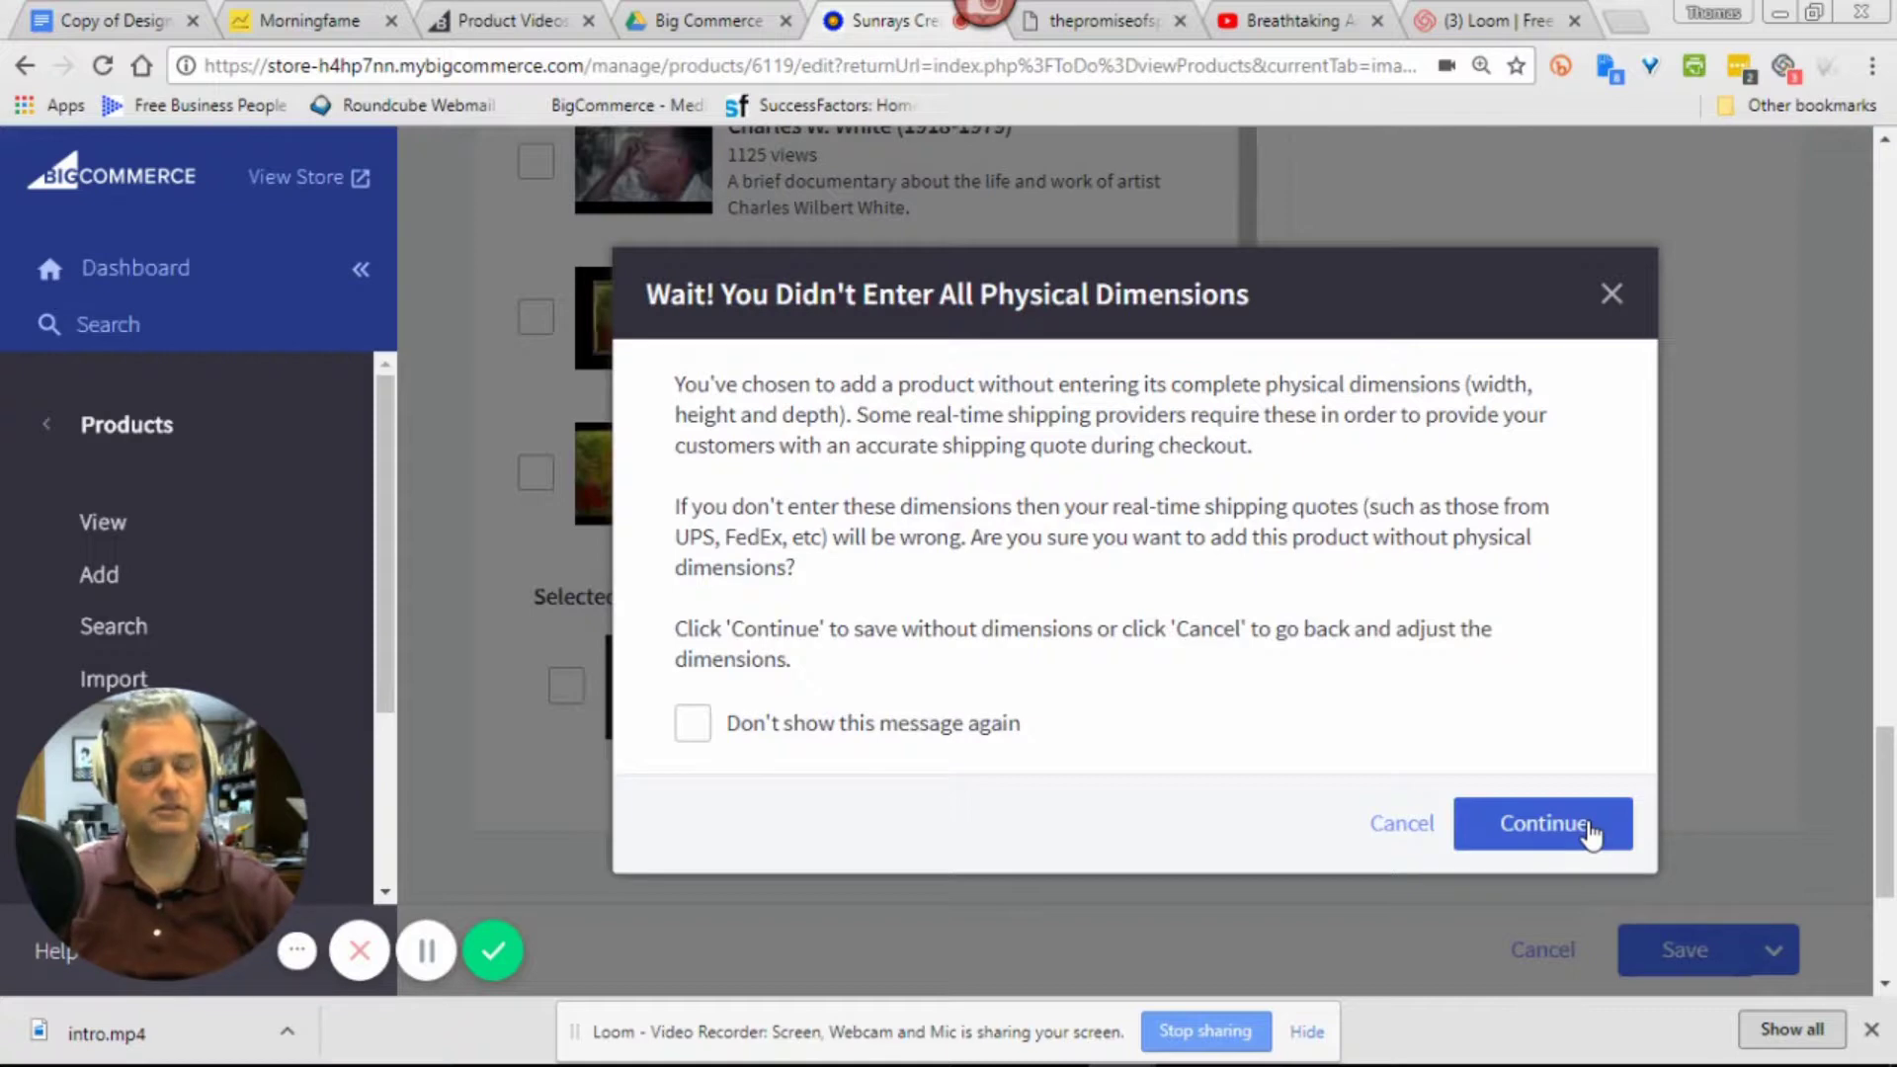
Save The Promise of Spring, CW-18 without dimensions and confirm the Charles White video under Selected Videos
left_click(1591, 833)
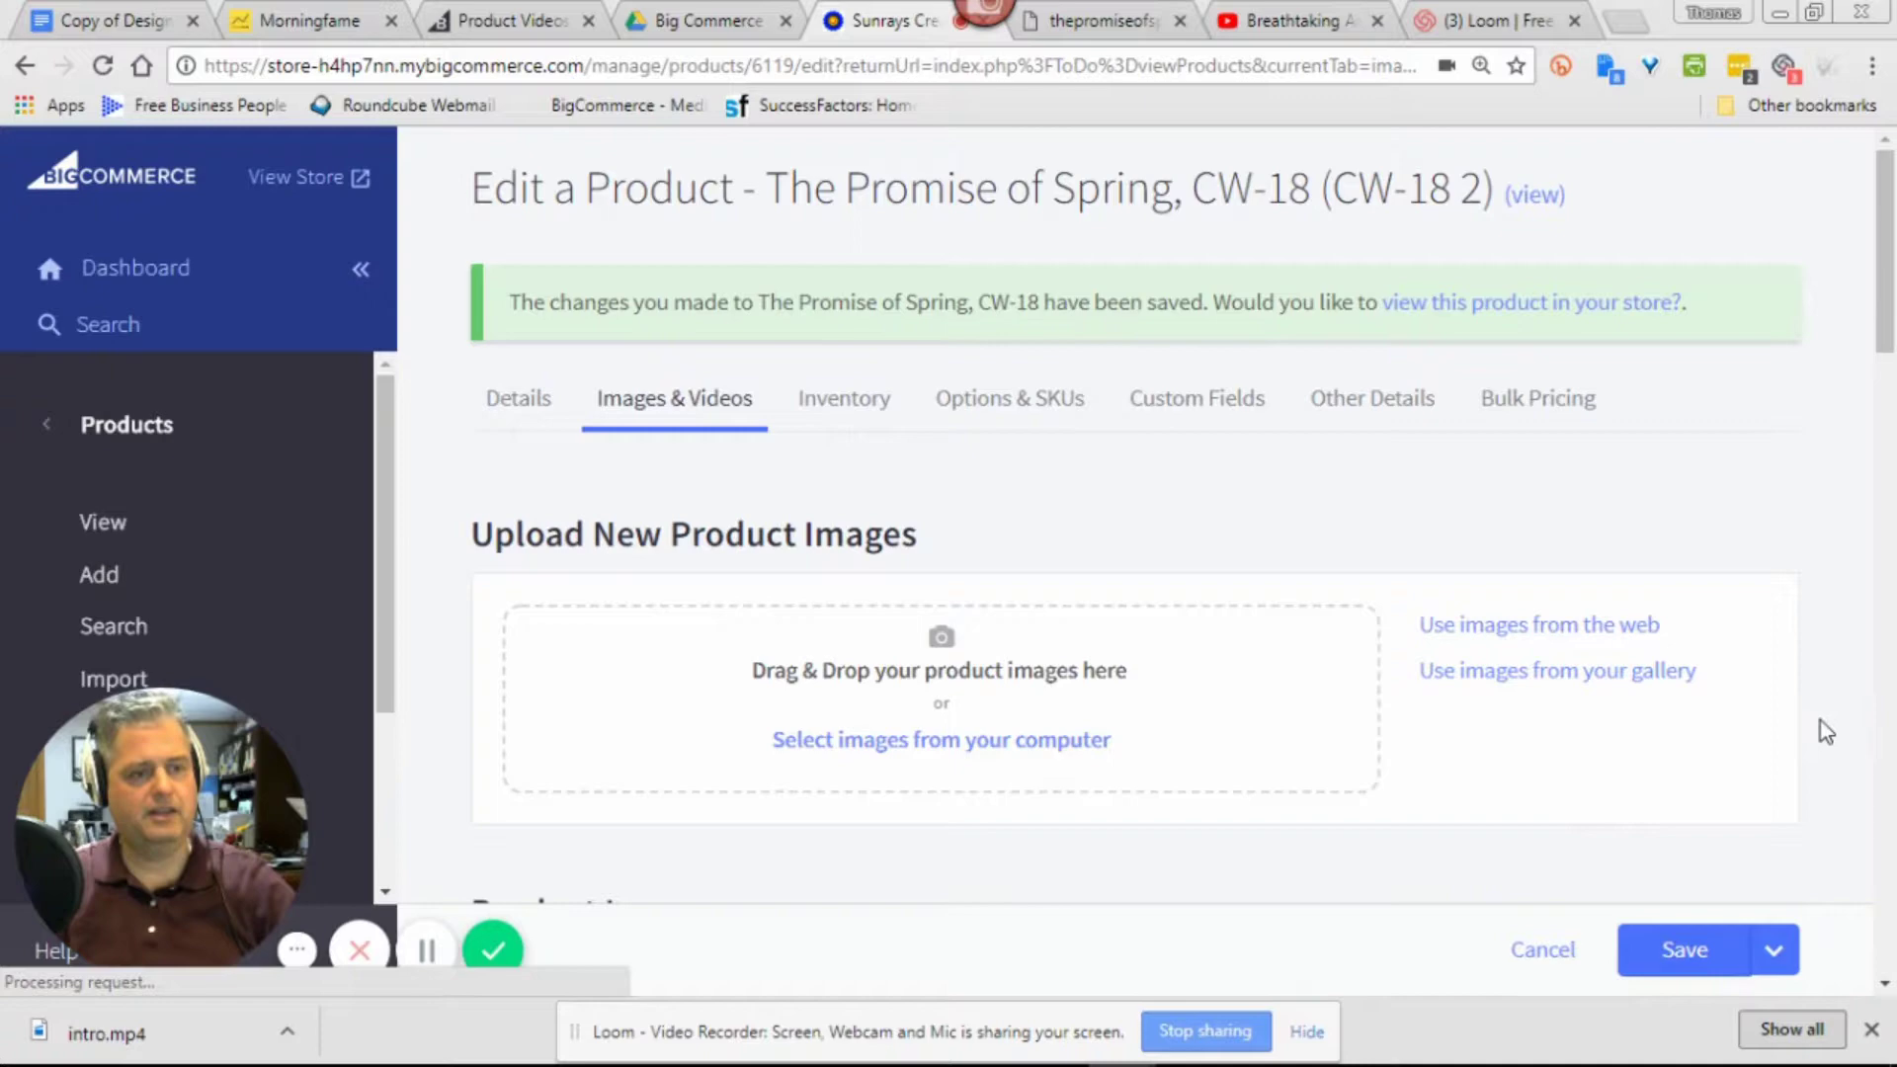
scroll(1826, 731, "down", 4)
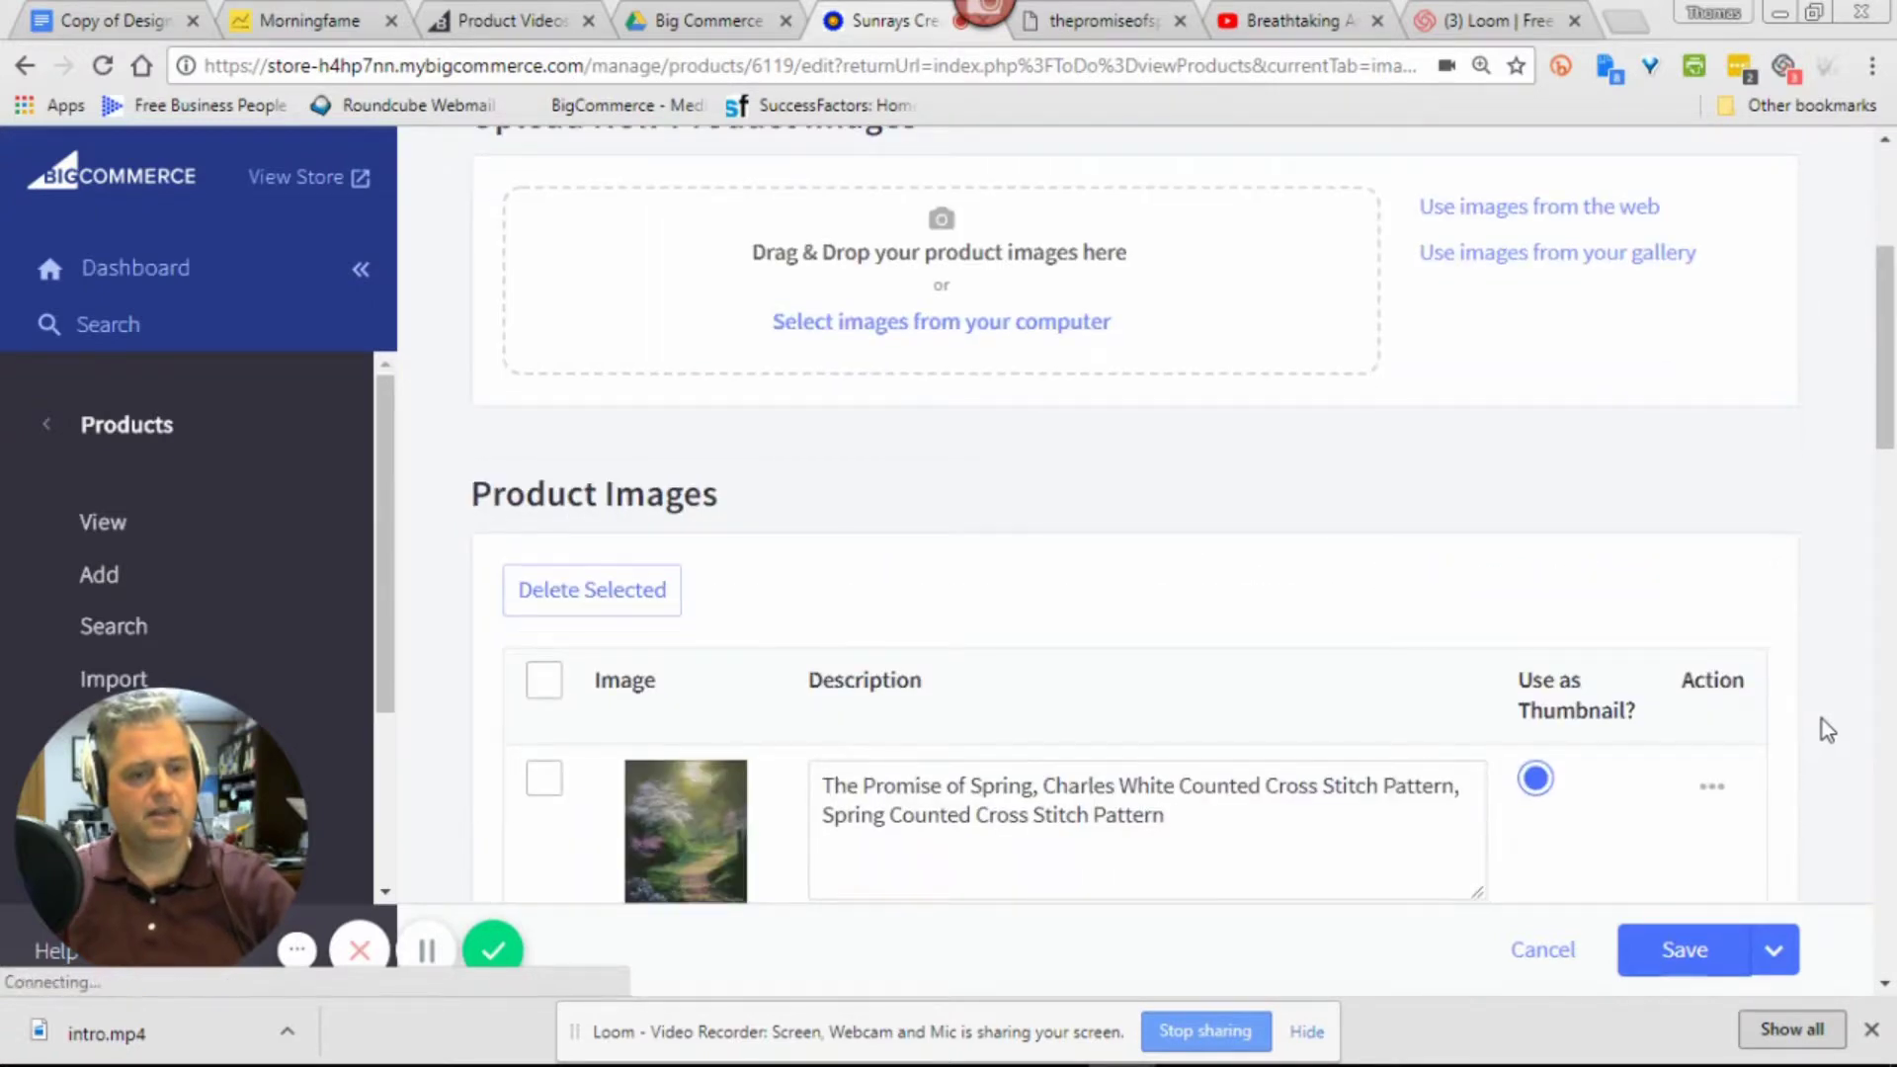
scroll(1826, 730, "down", 10)
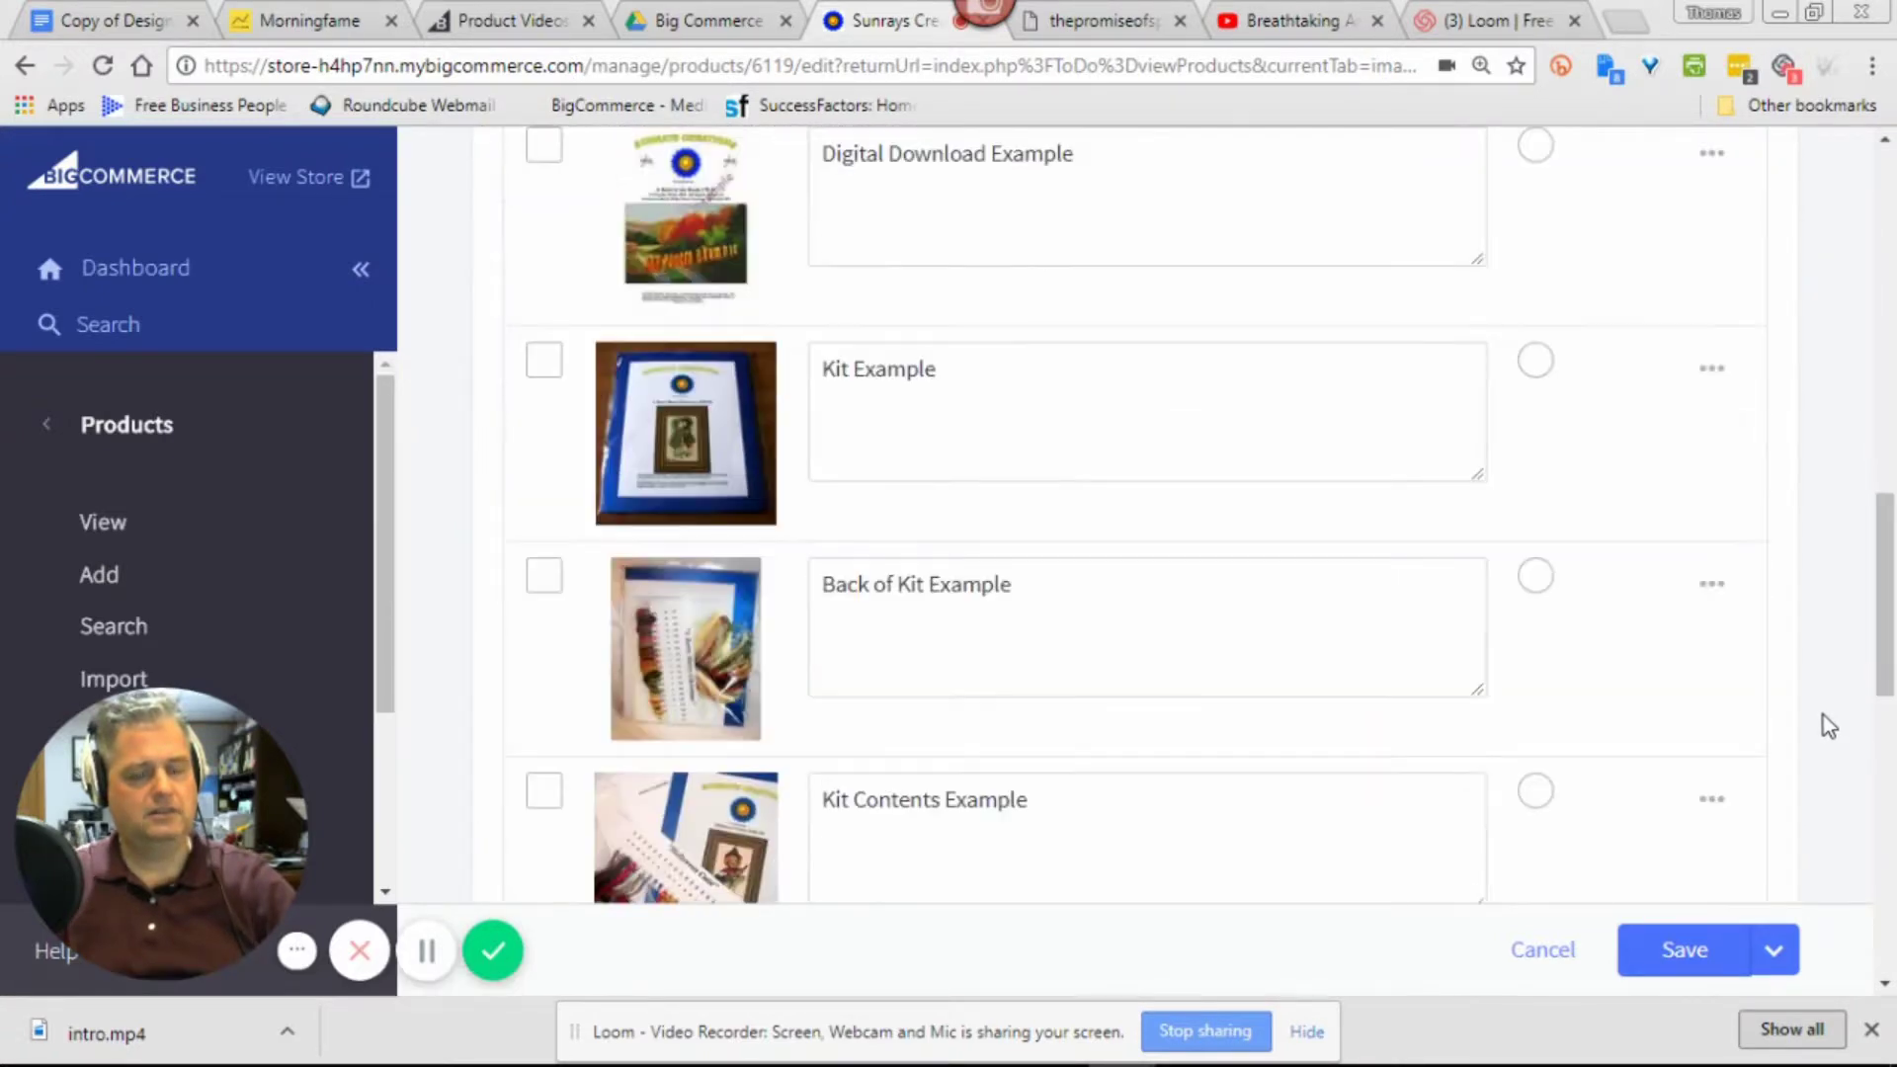
scroll(1826, 721, "down", 10)
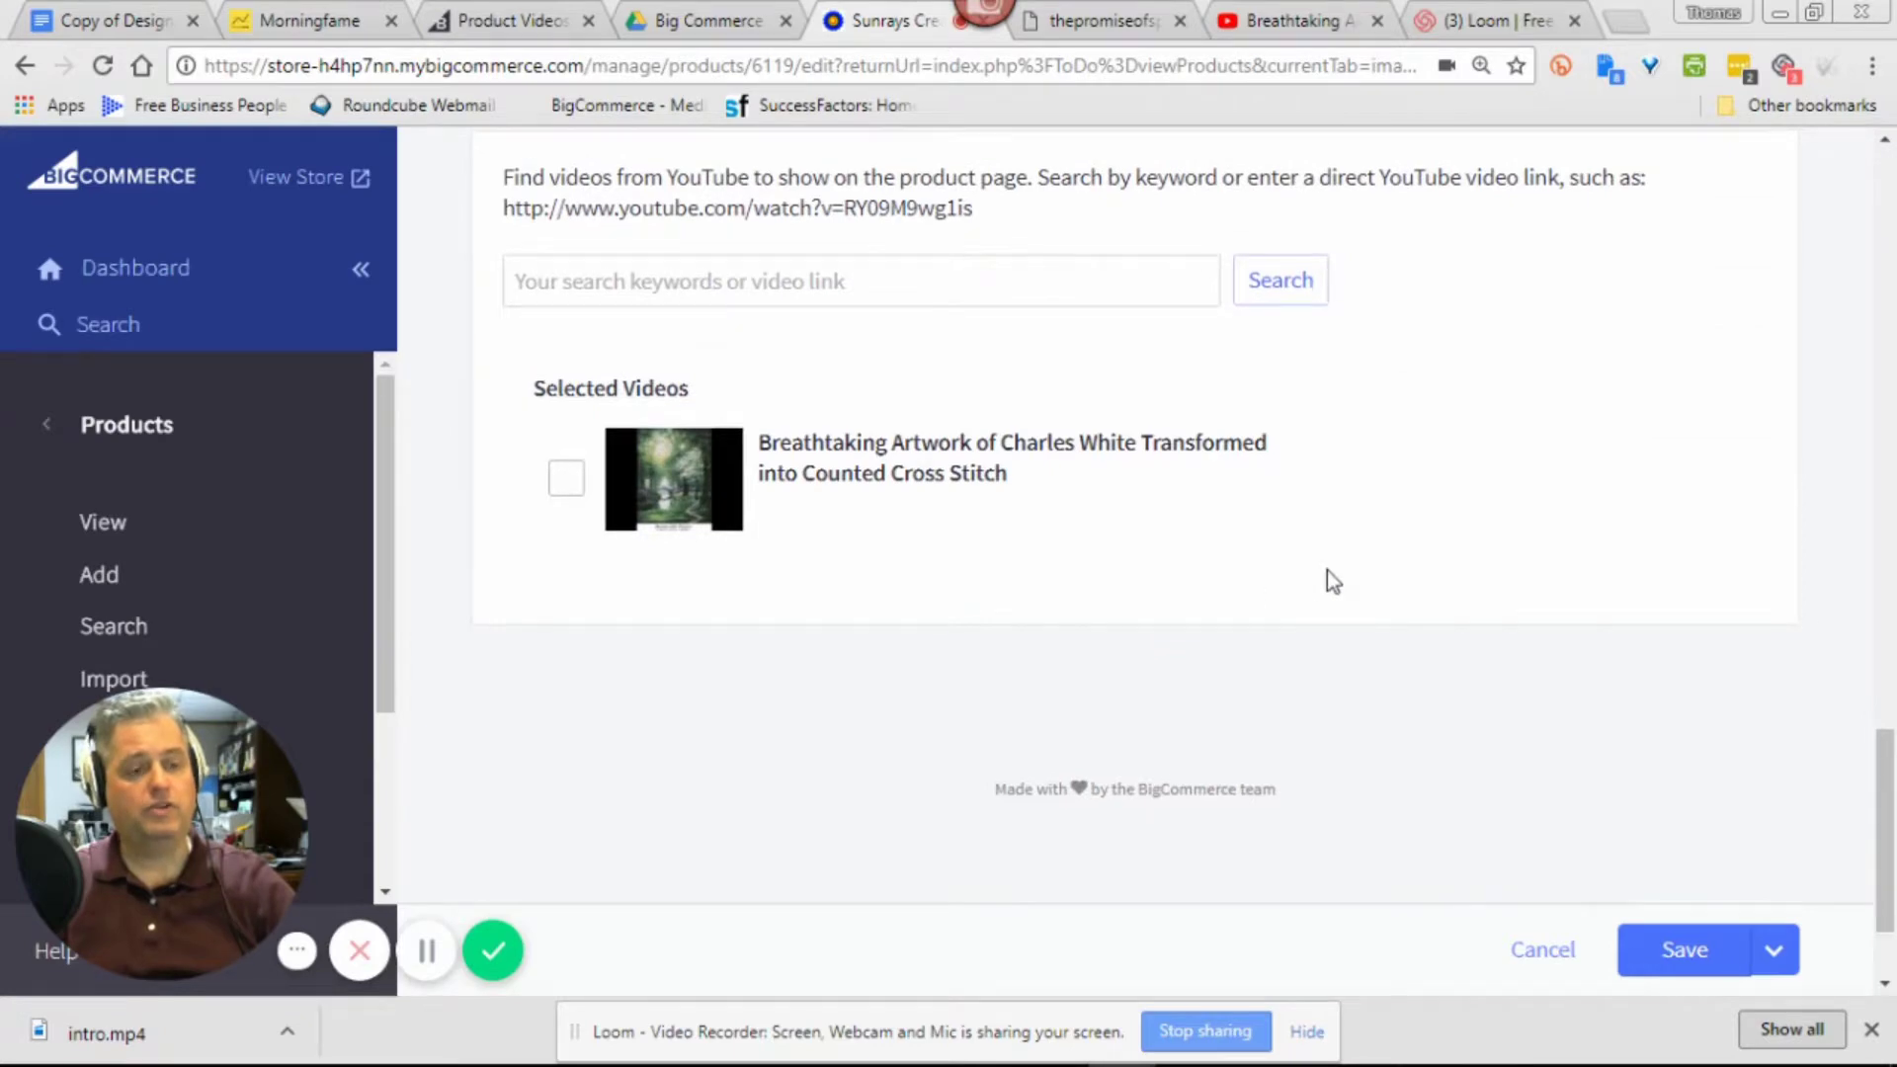
scroll(1326, 571, "up", 20)
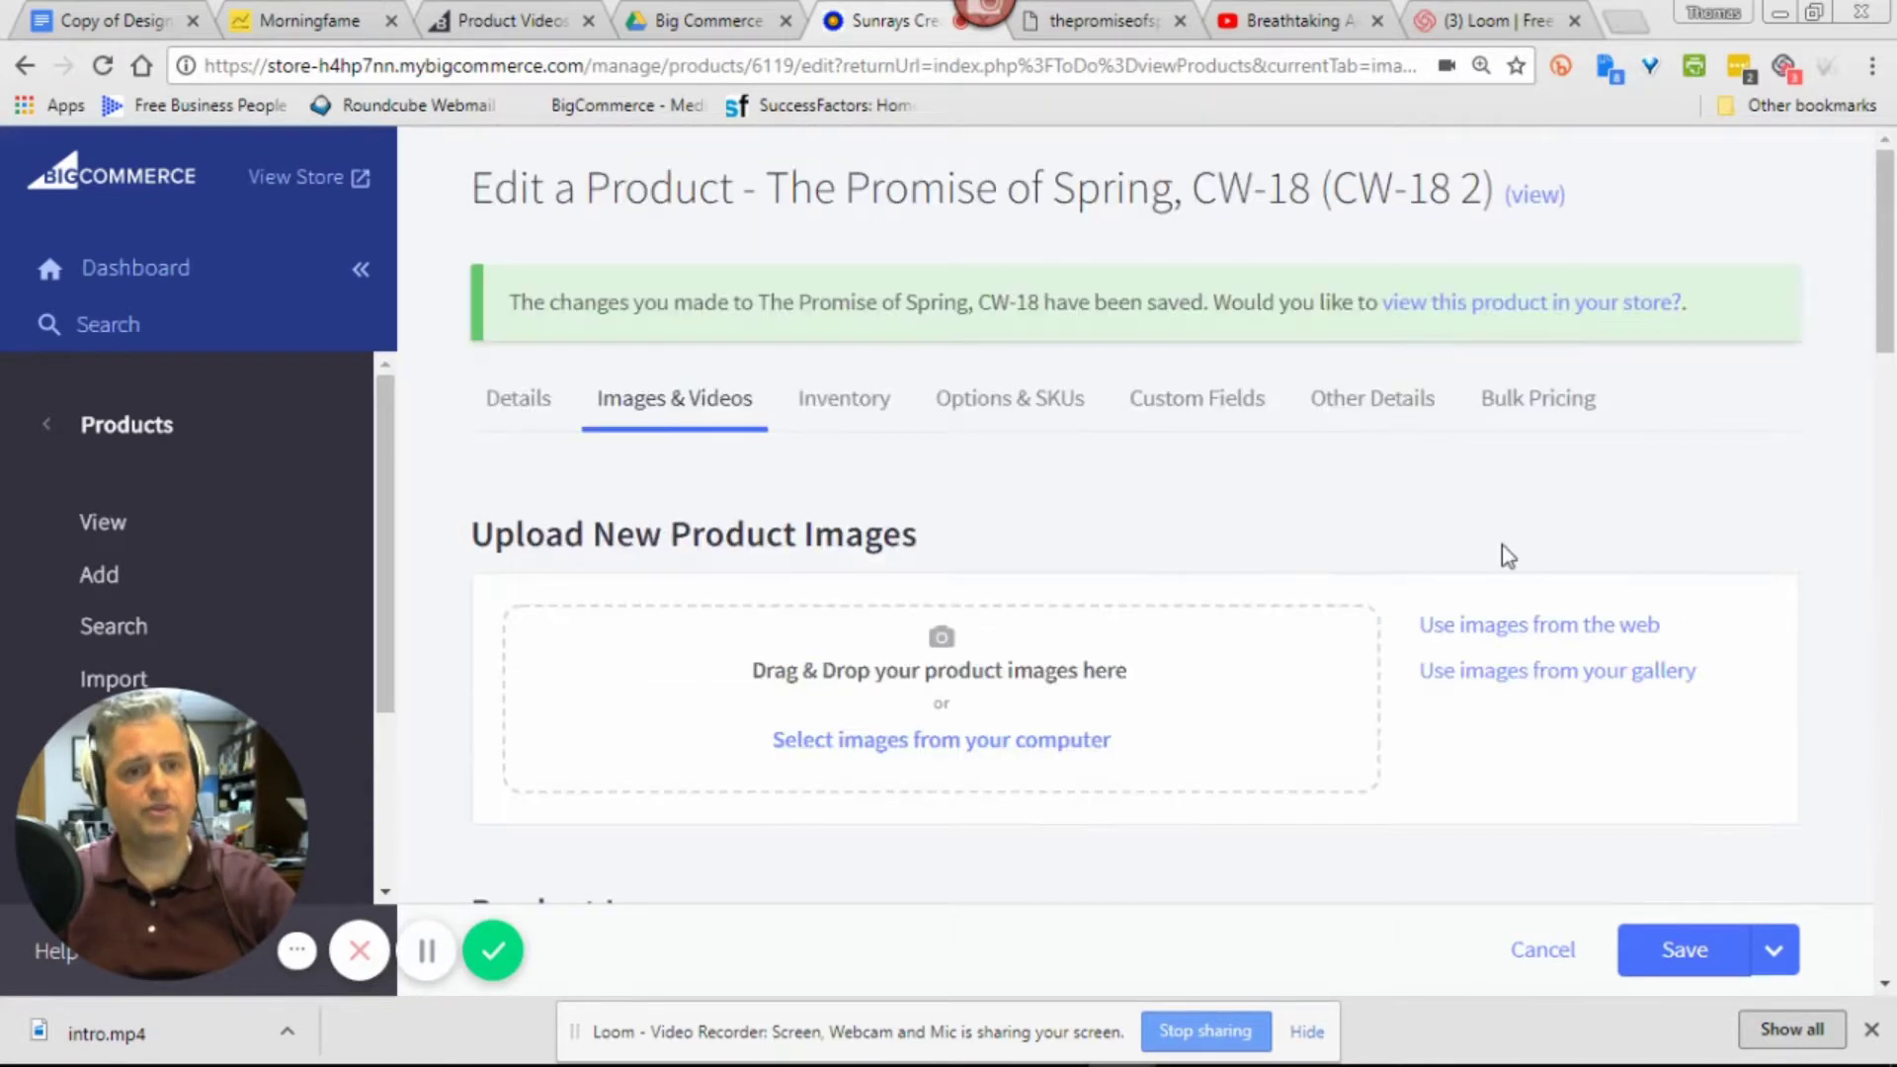
View the saved product in the store and scroll to the 02:41 Charles White video under Product Videos
left_click(1567, 322)
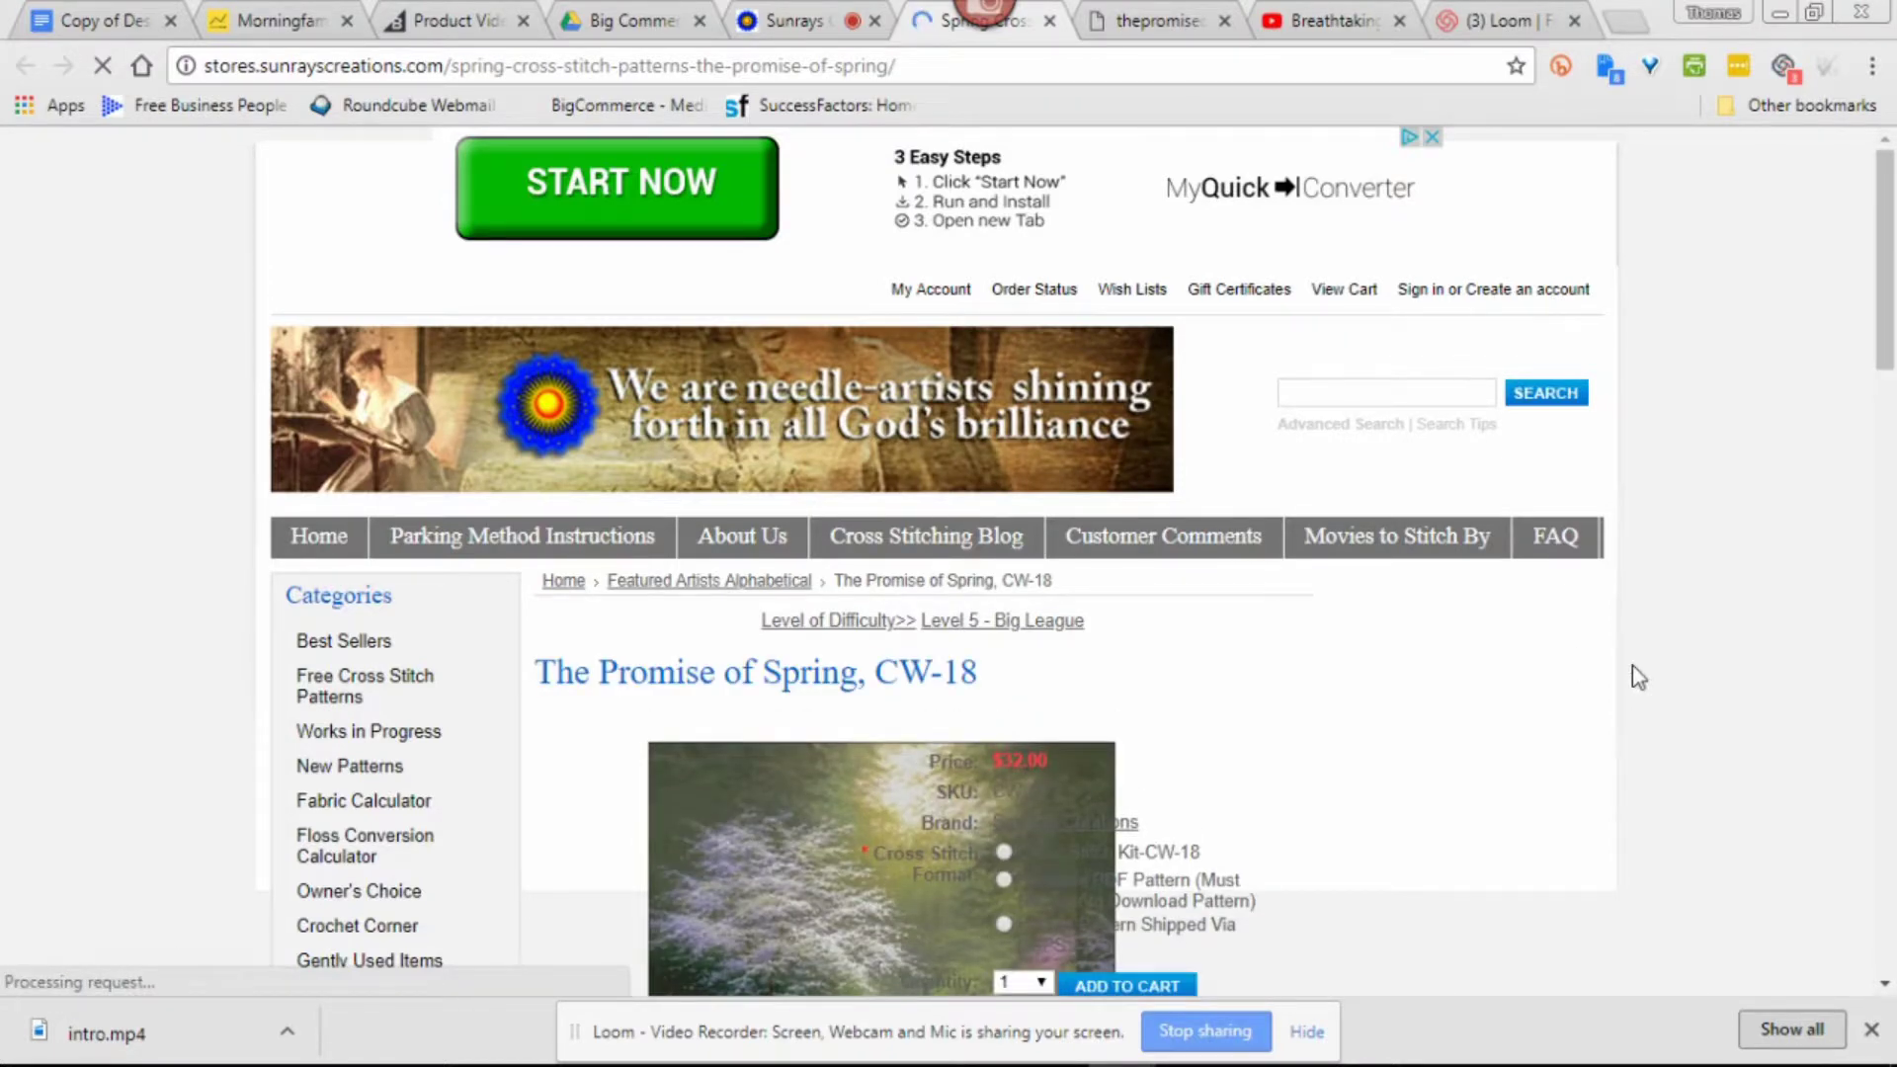
scroll(1633, 666, "down", 5)
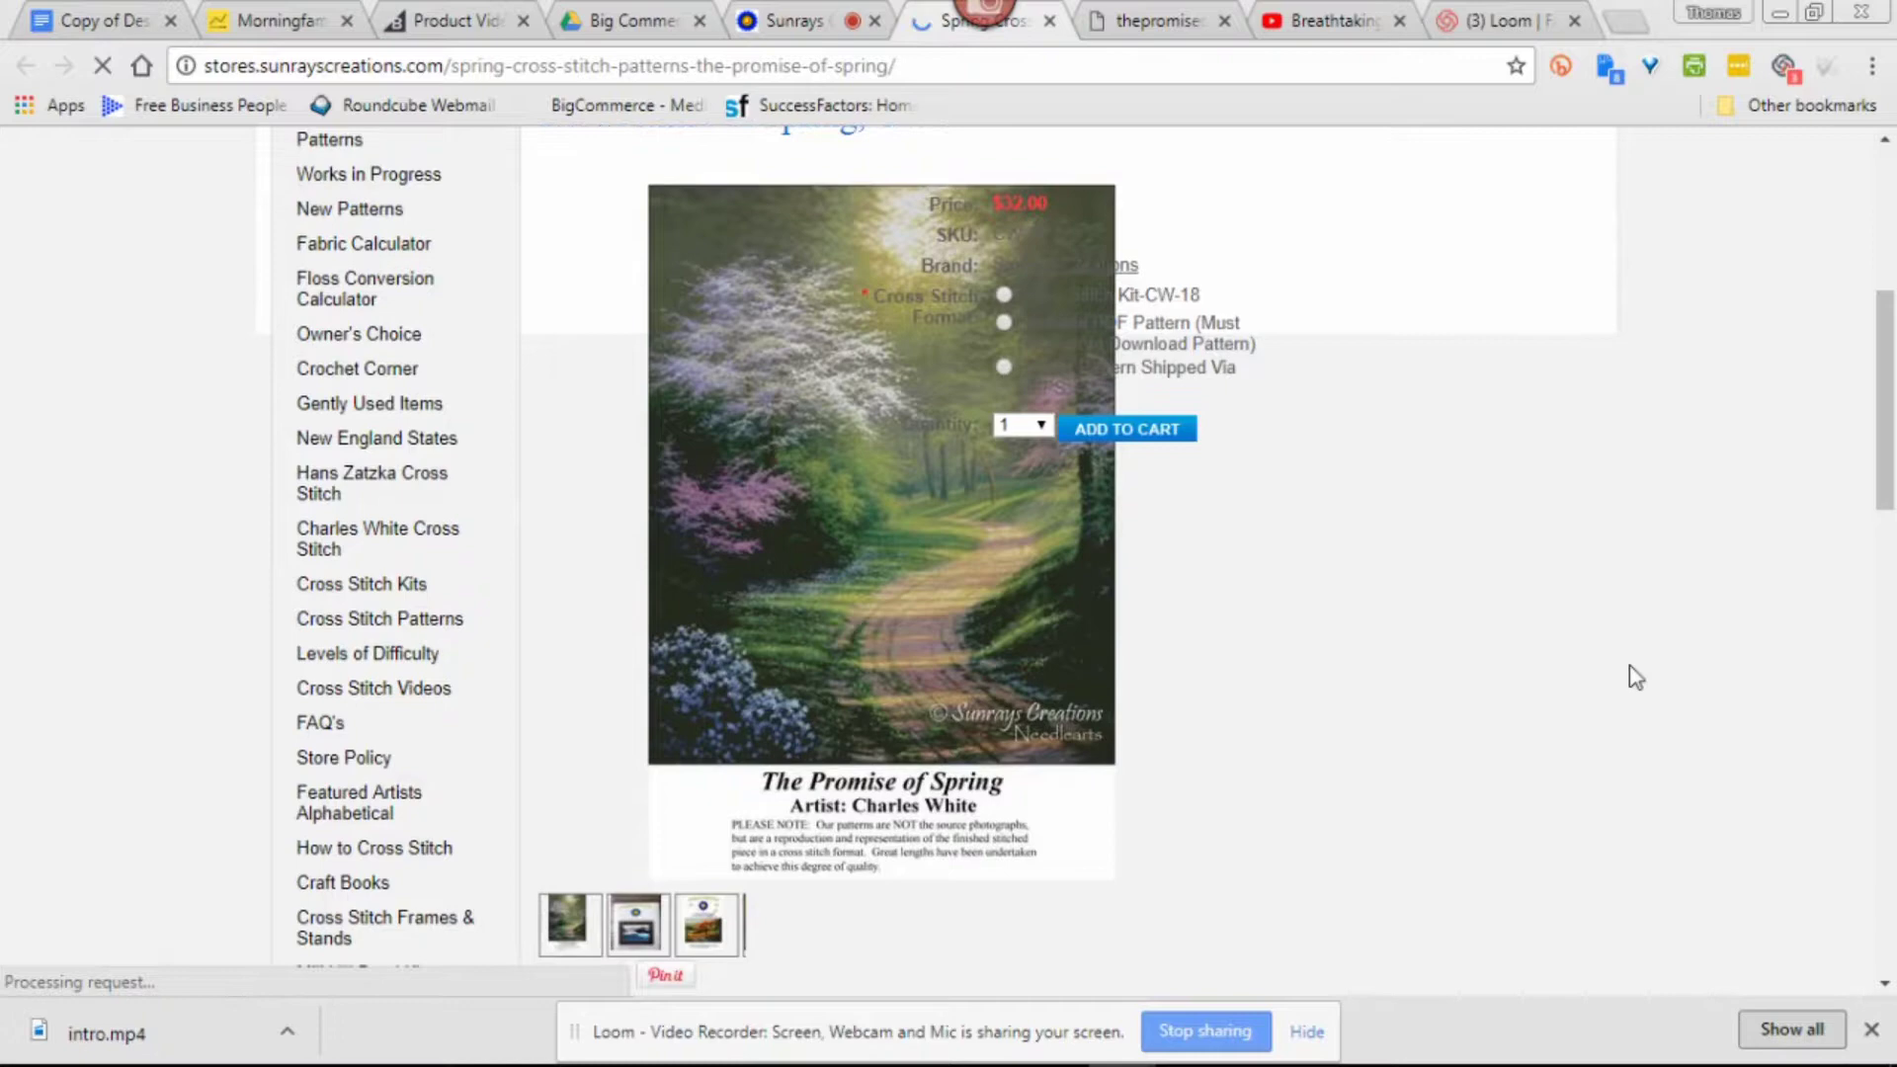
scroll(1636, 678, "down", 8)
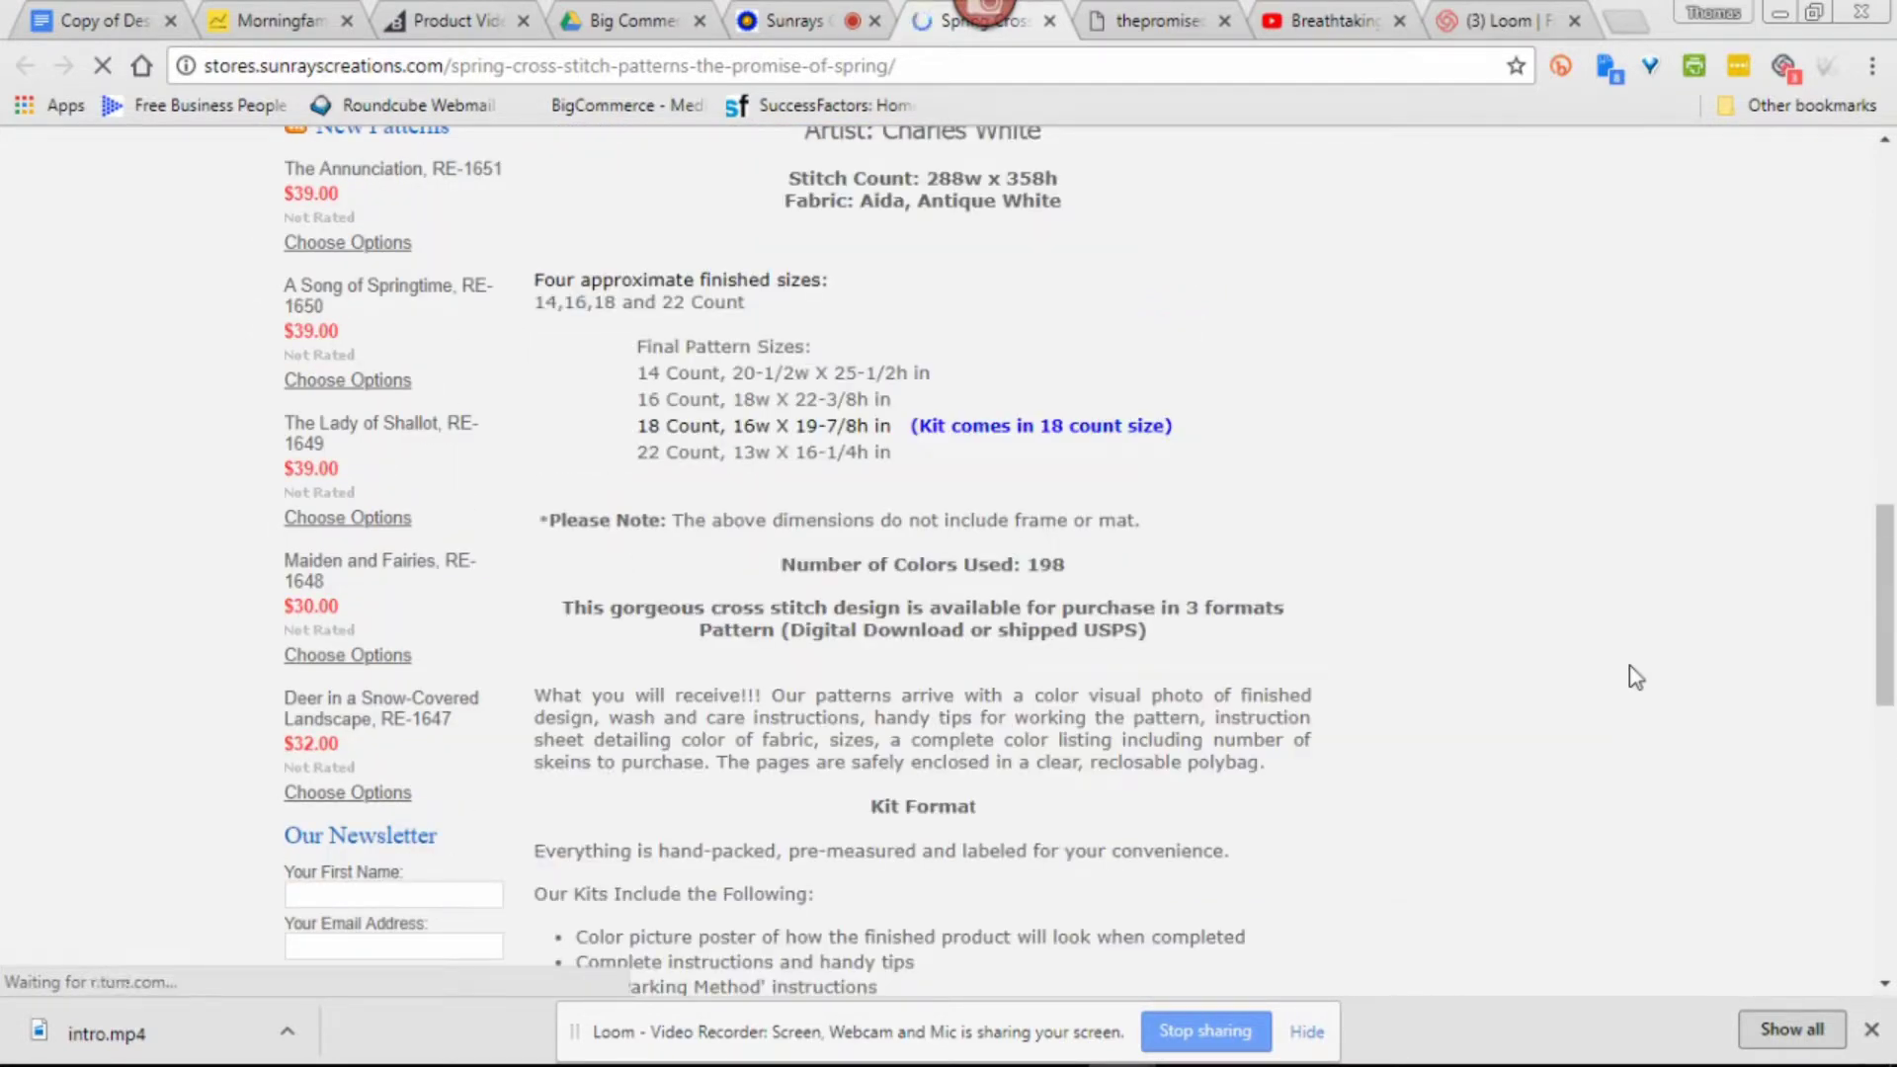
scroll(1636, 677, "down", 9)
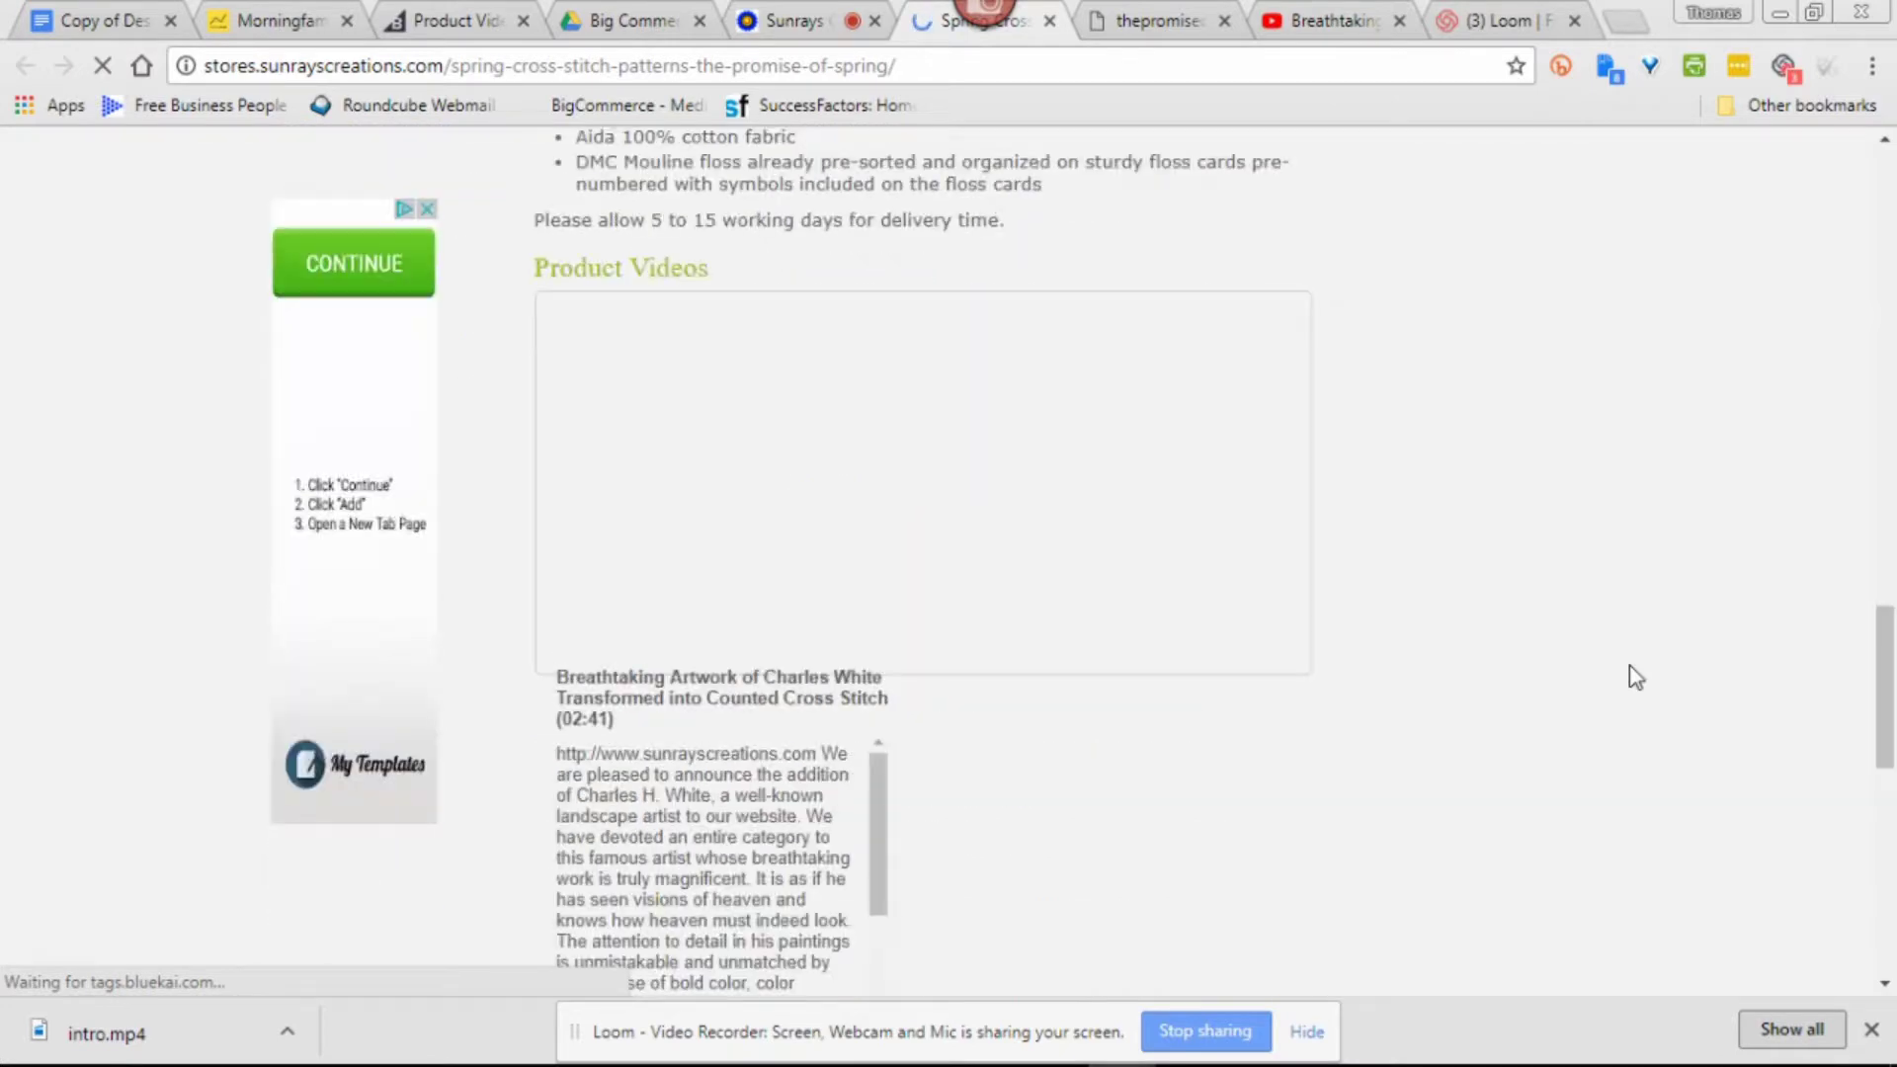
scroll(1637, 678, "down", 2)
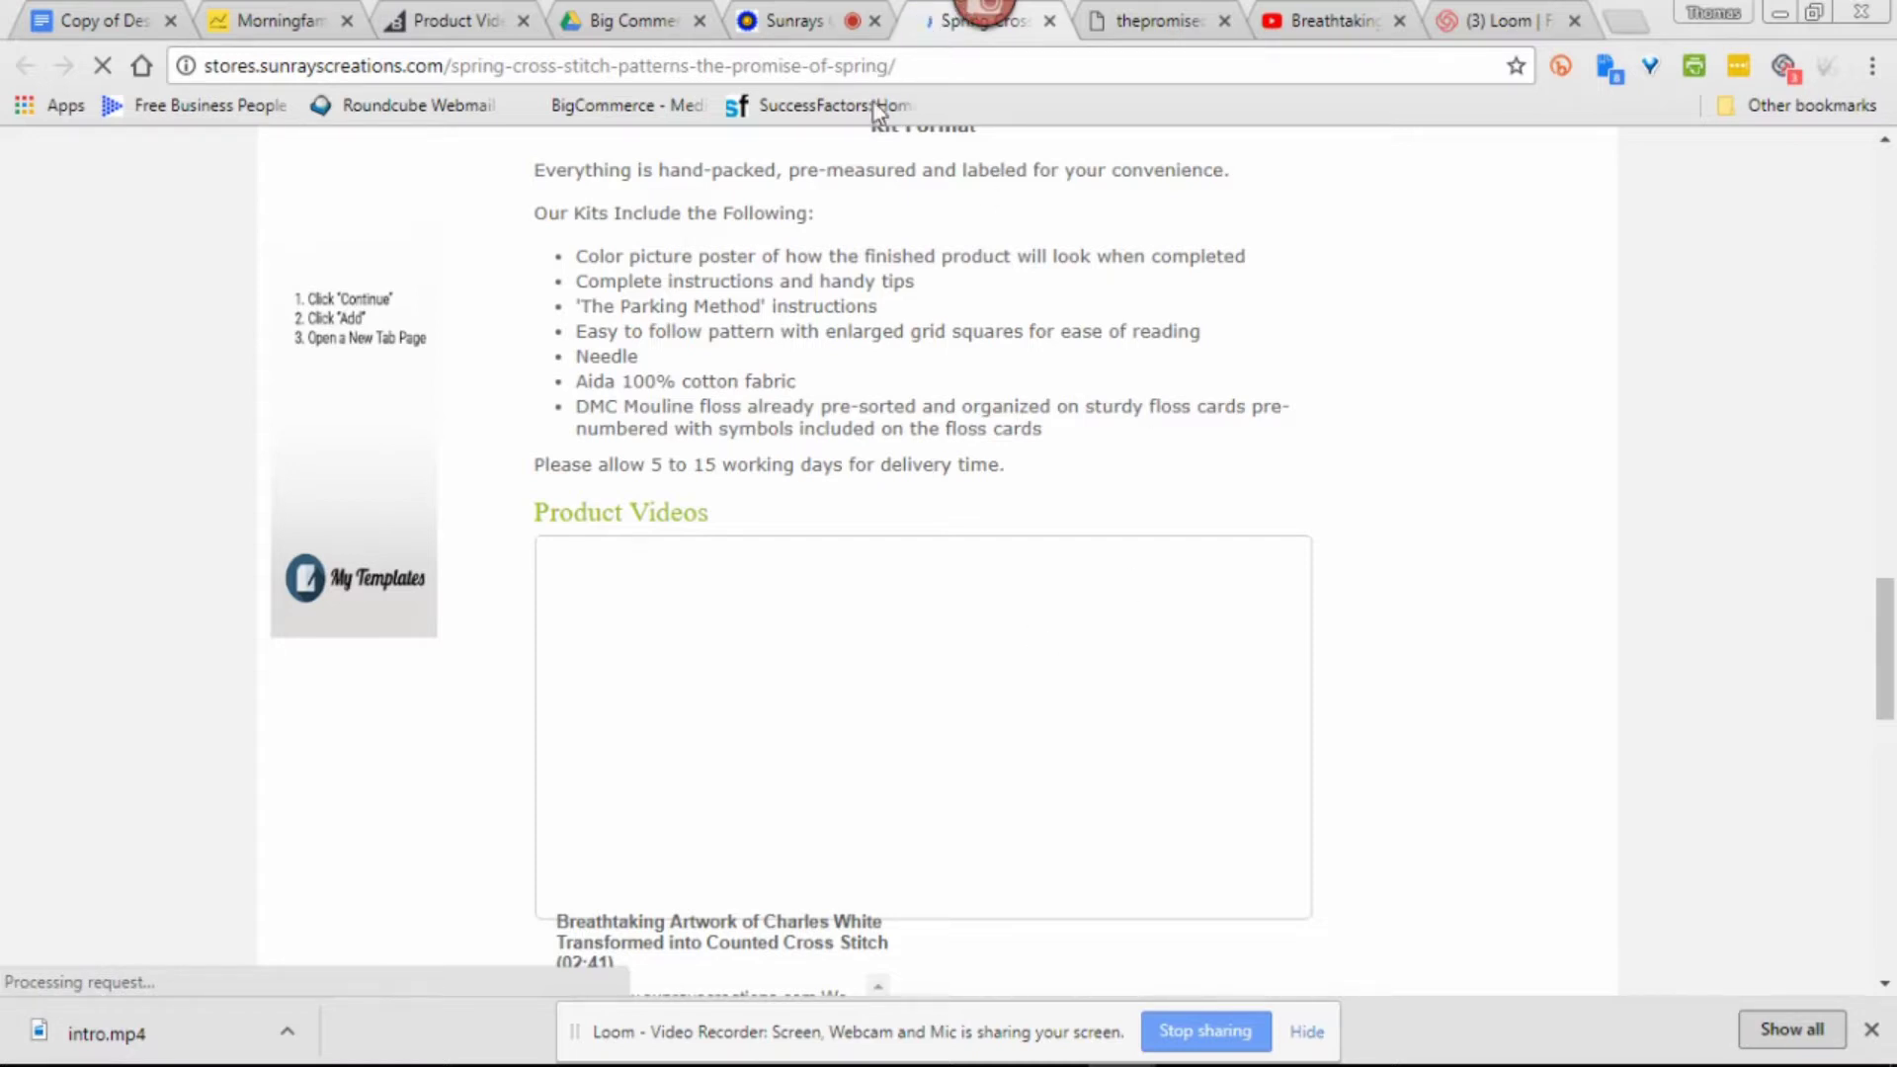
Wait for the Charles White YouTube player to load in the storefront's Product Videos section
scroll(1448, 445, "up", 4)
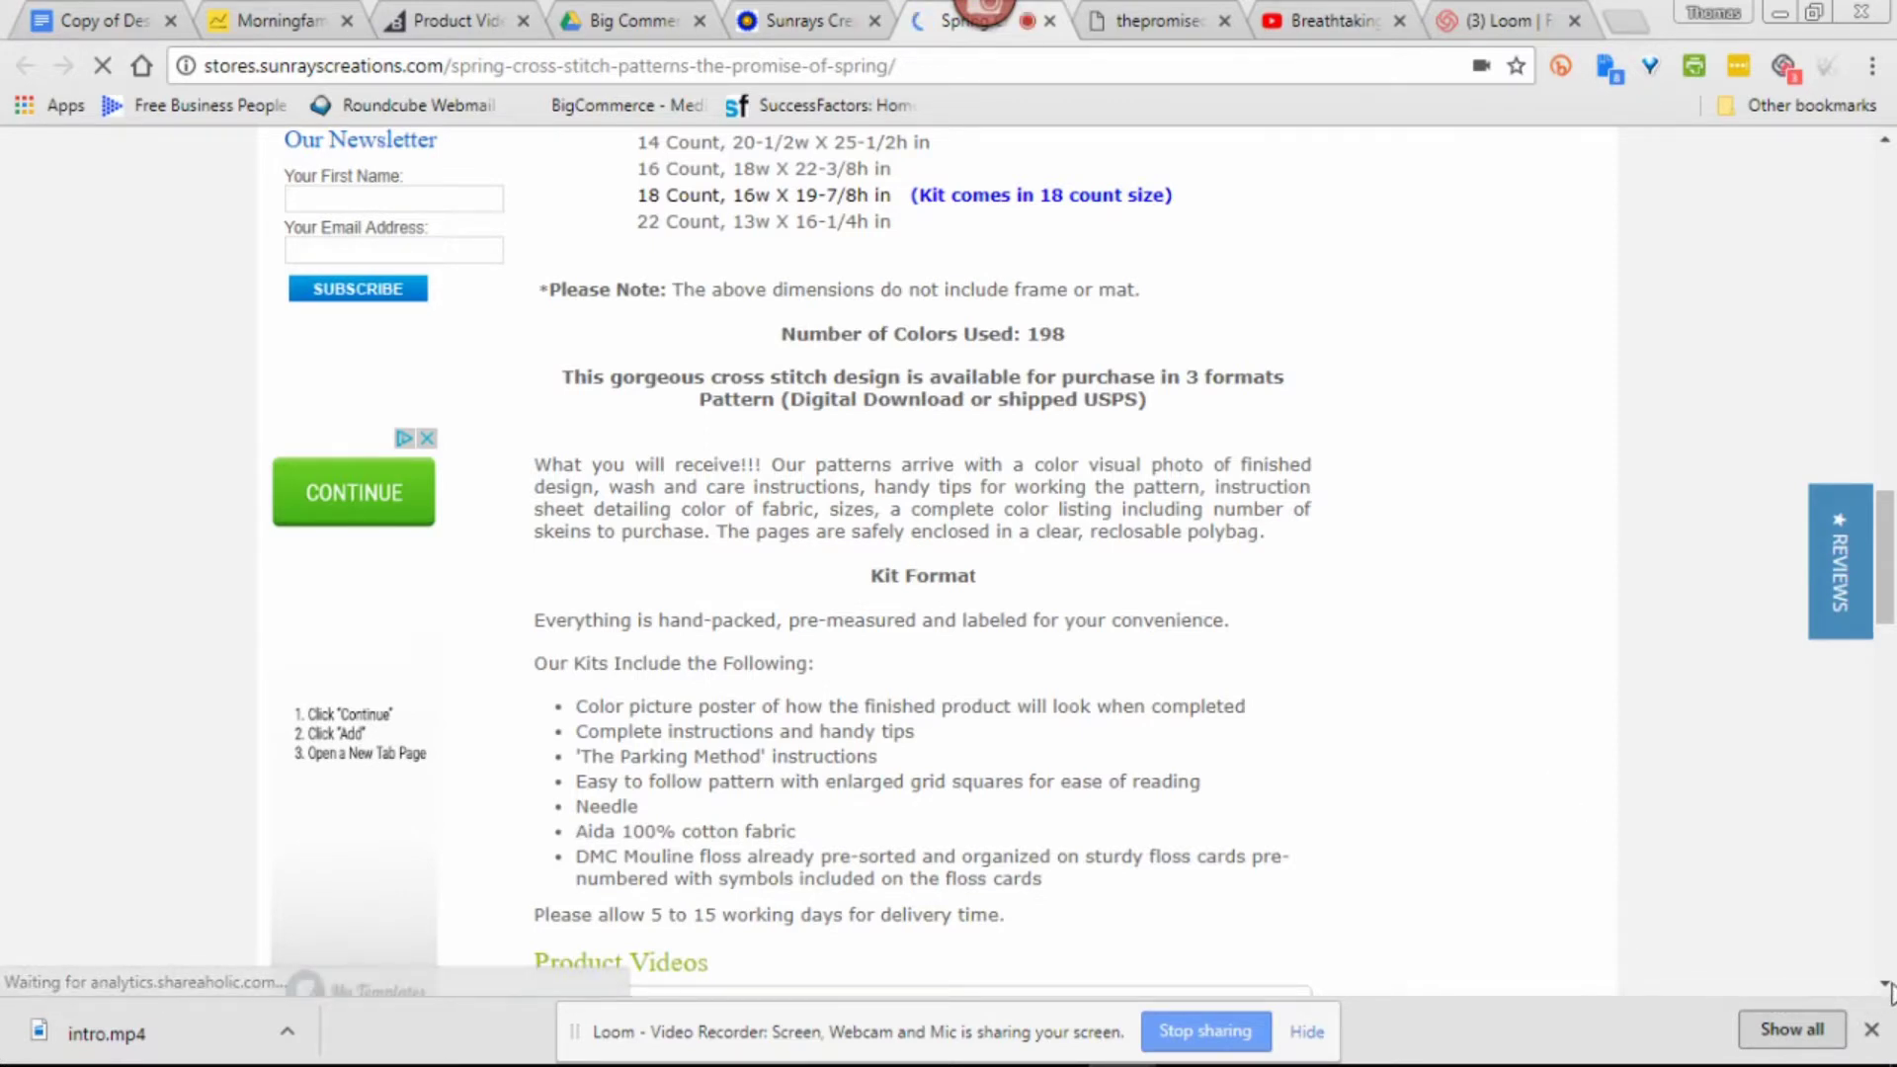
scroll(1885, 988, "down", 3)
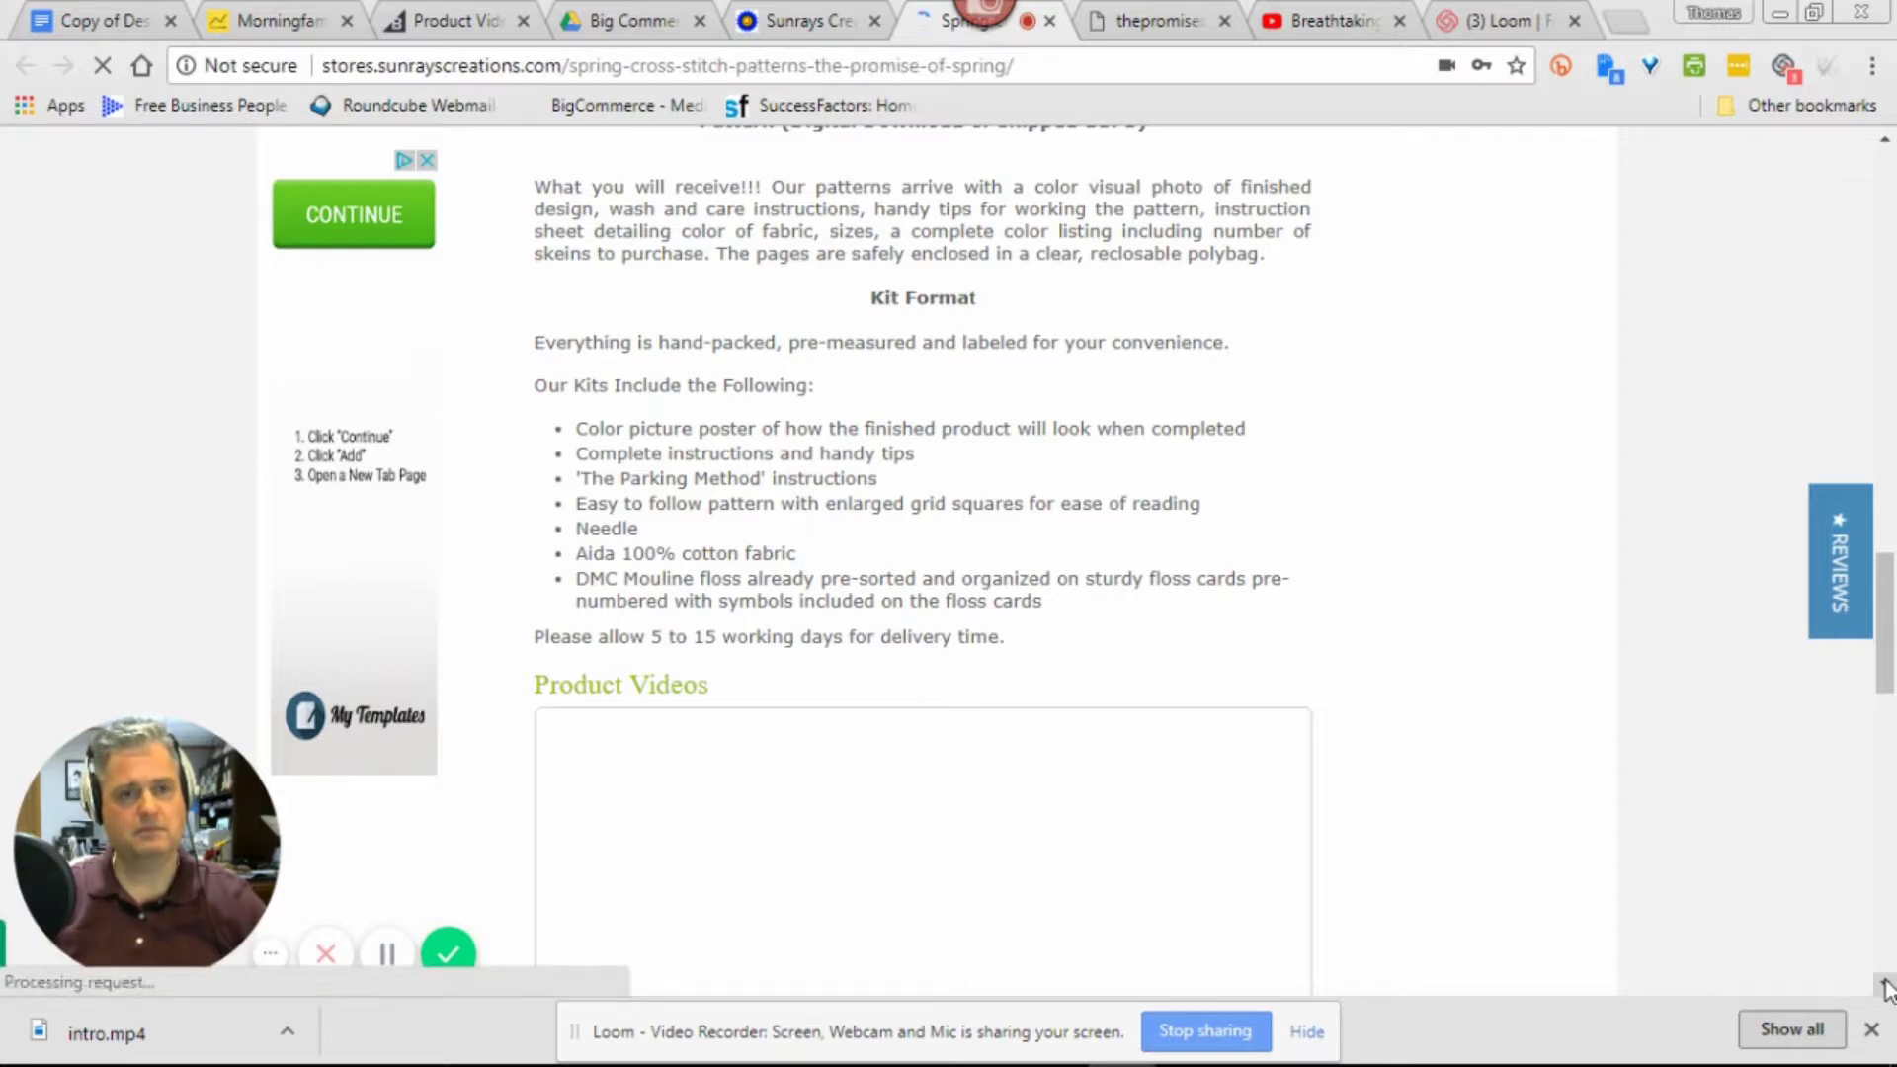
left_click(1885, 983)
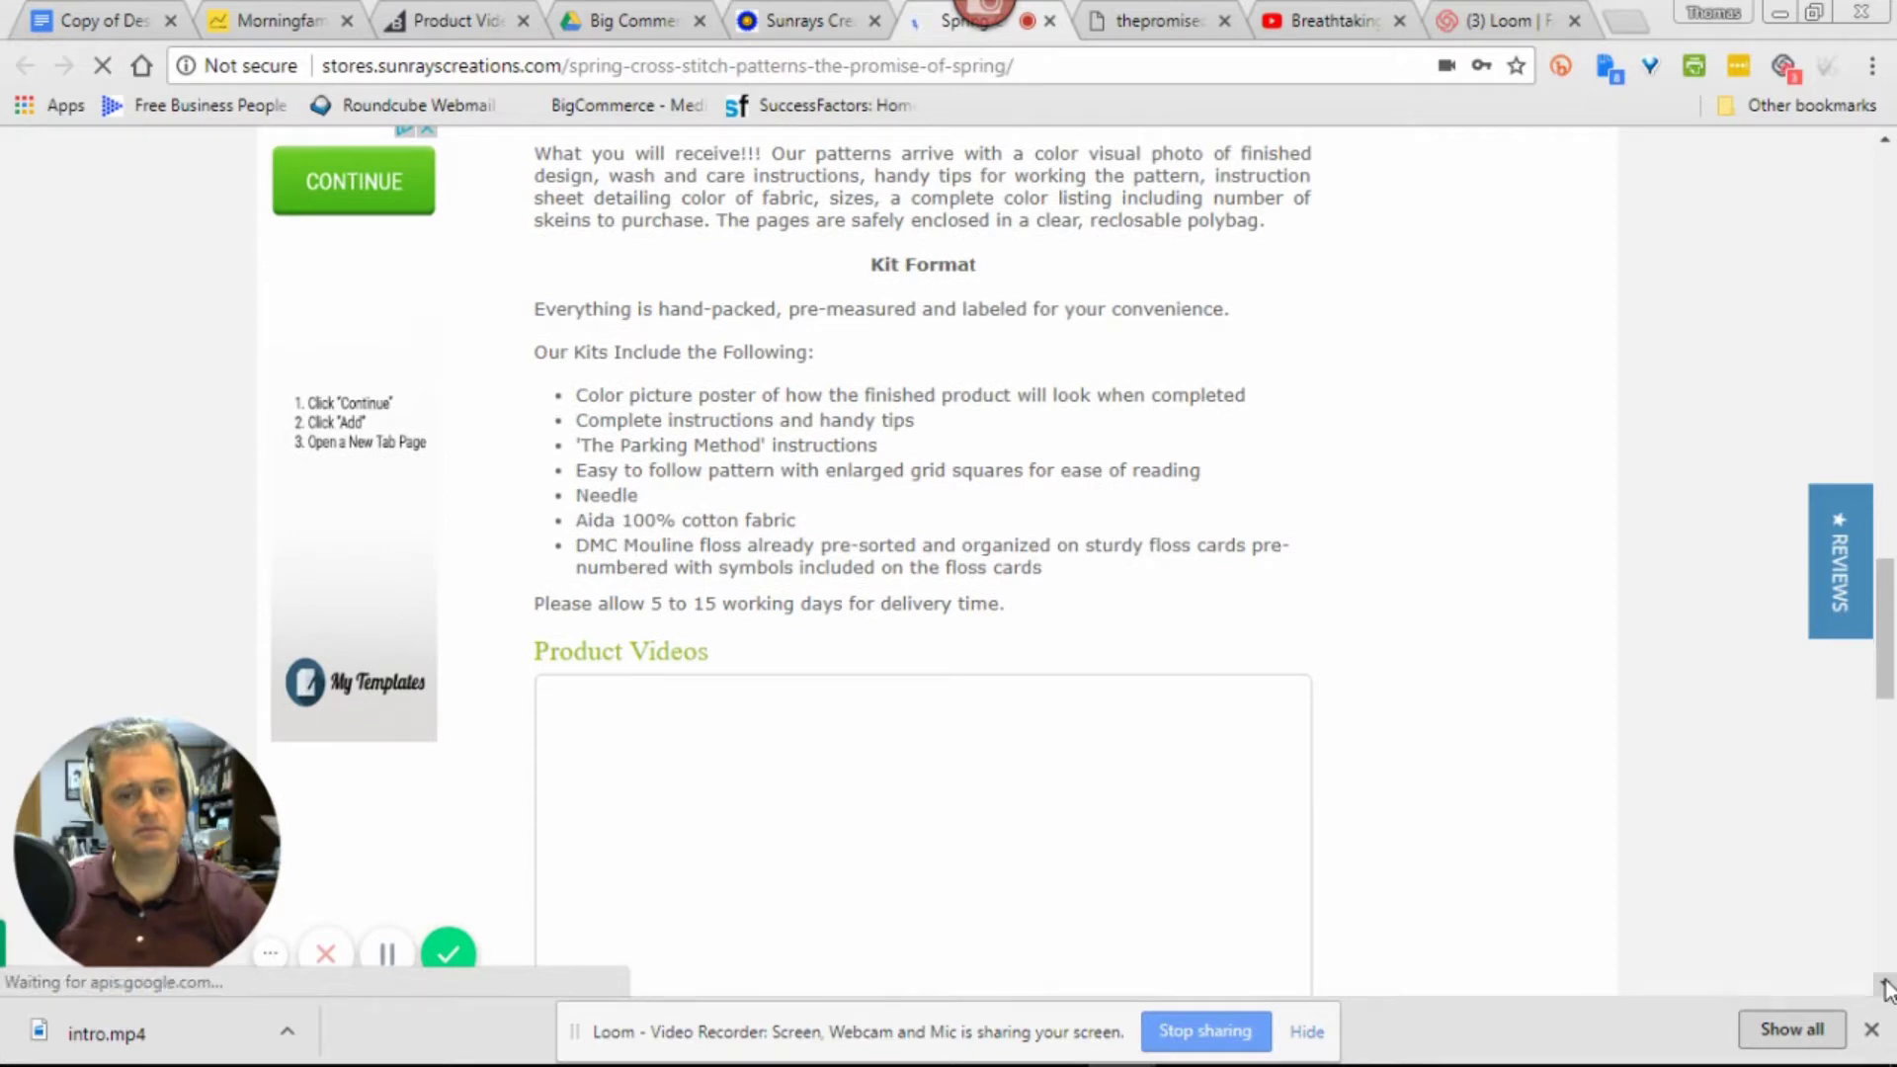
left_click(1885, 983)
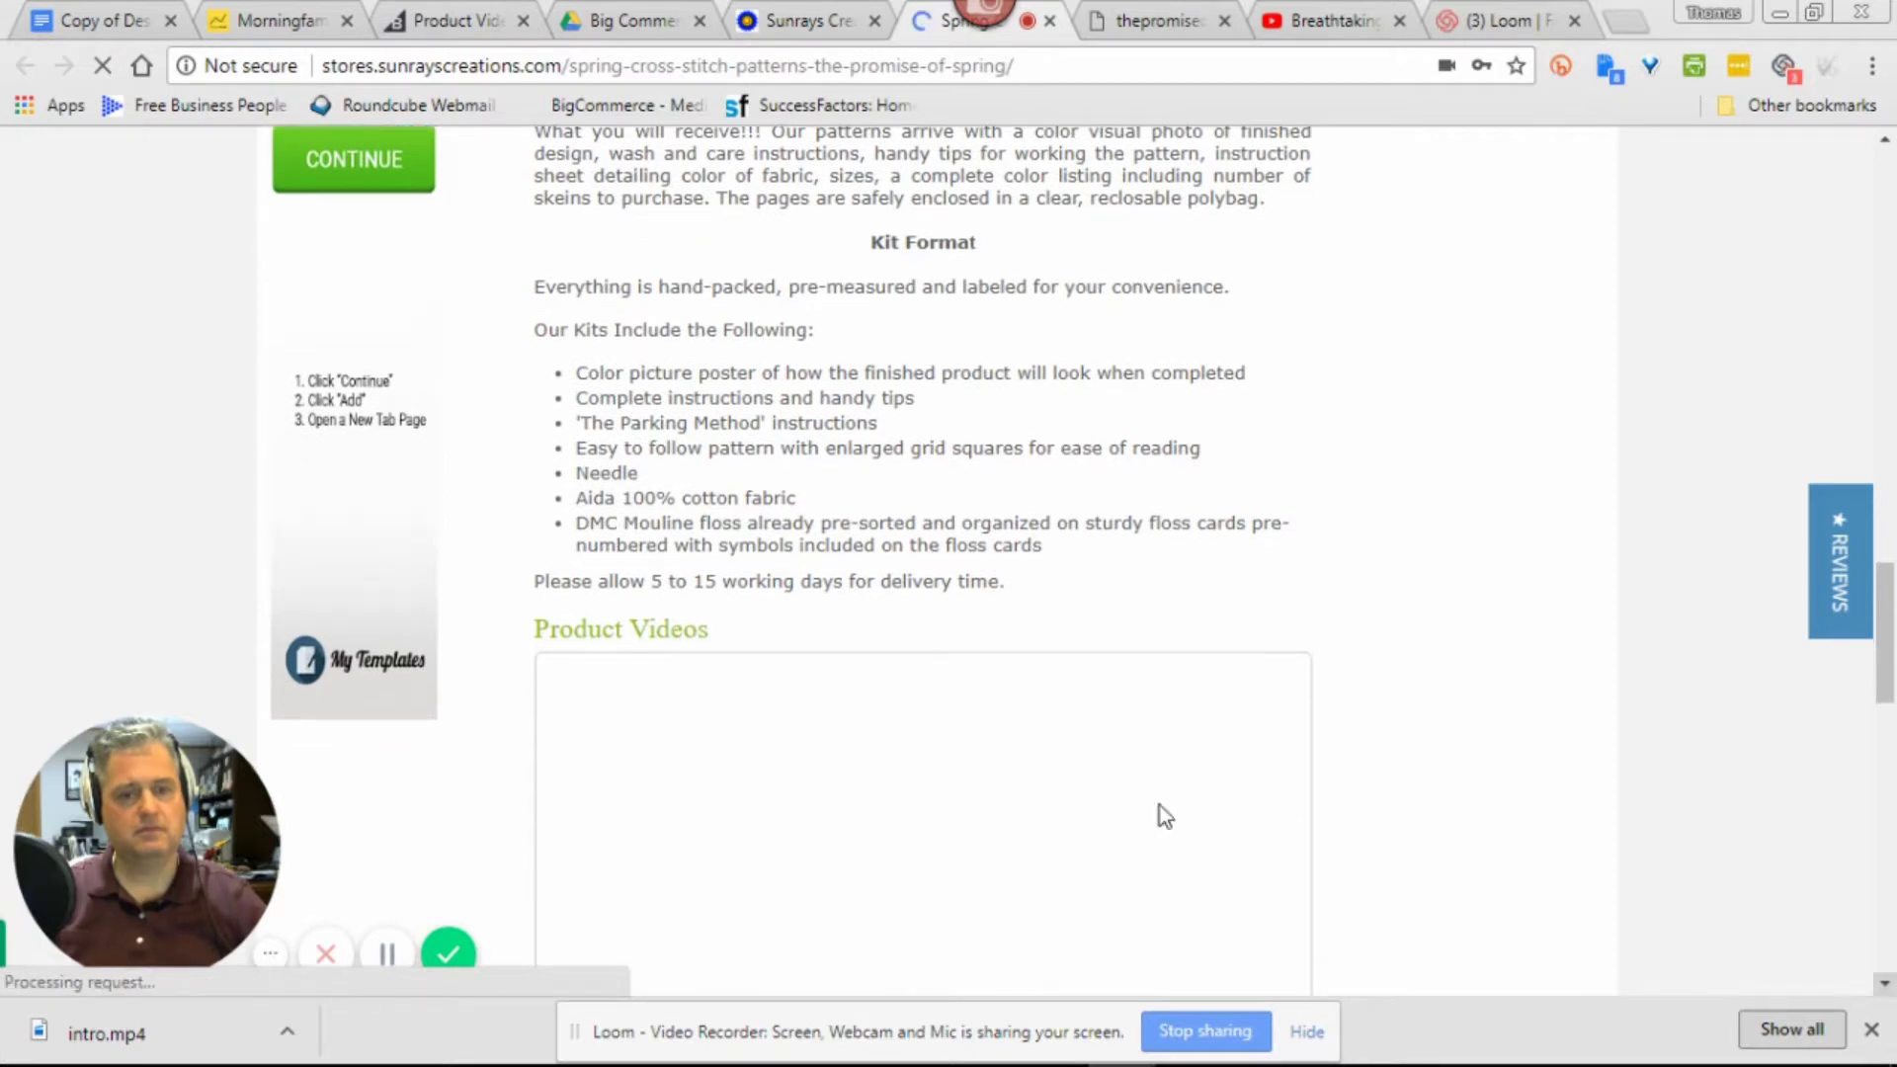
left_click(387, 954)
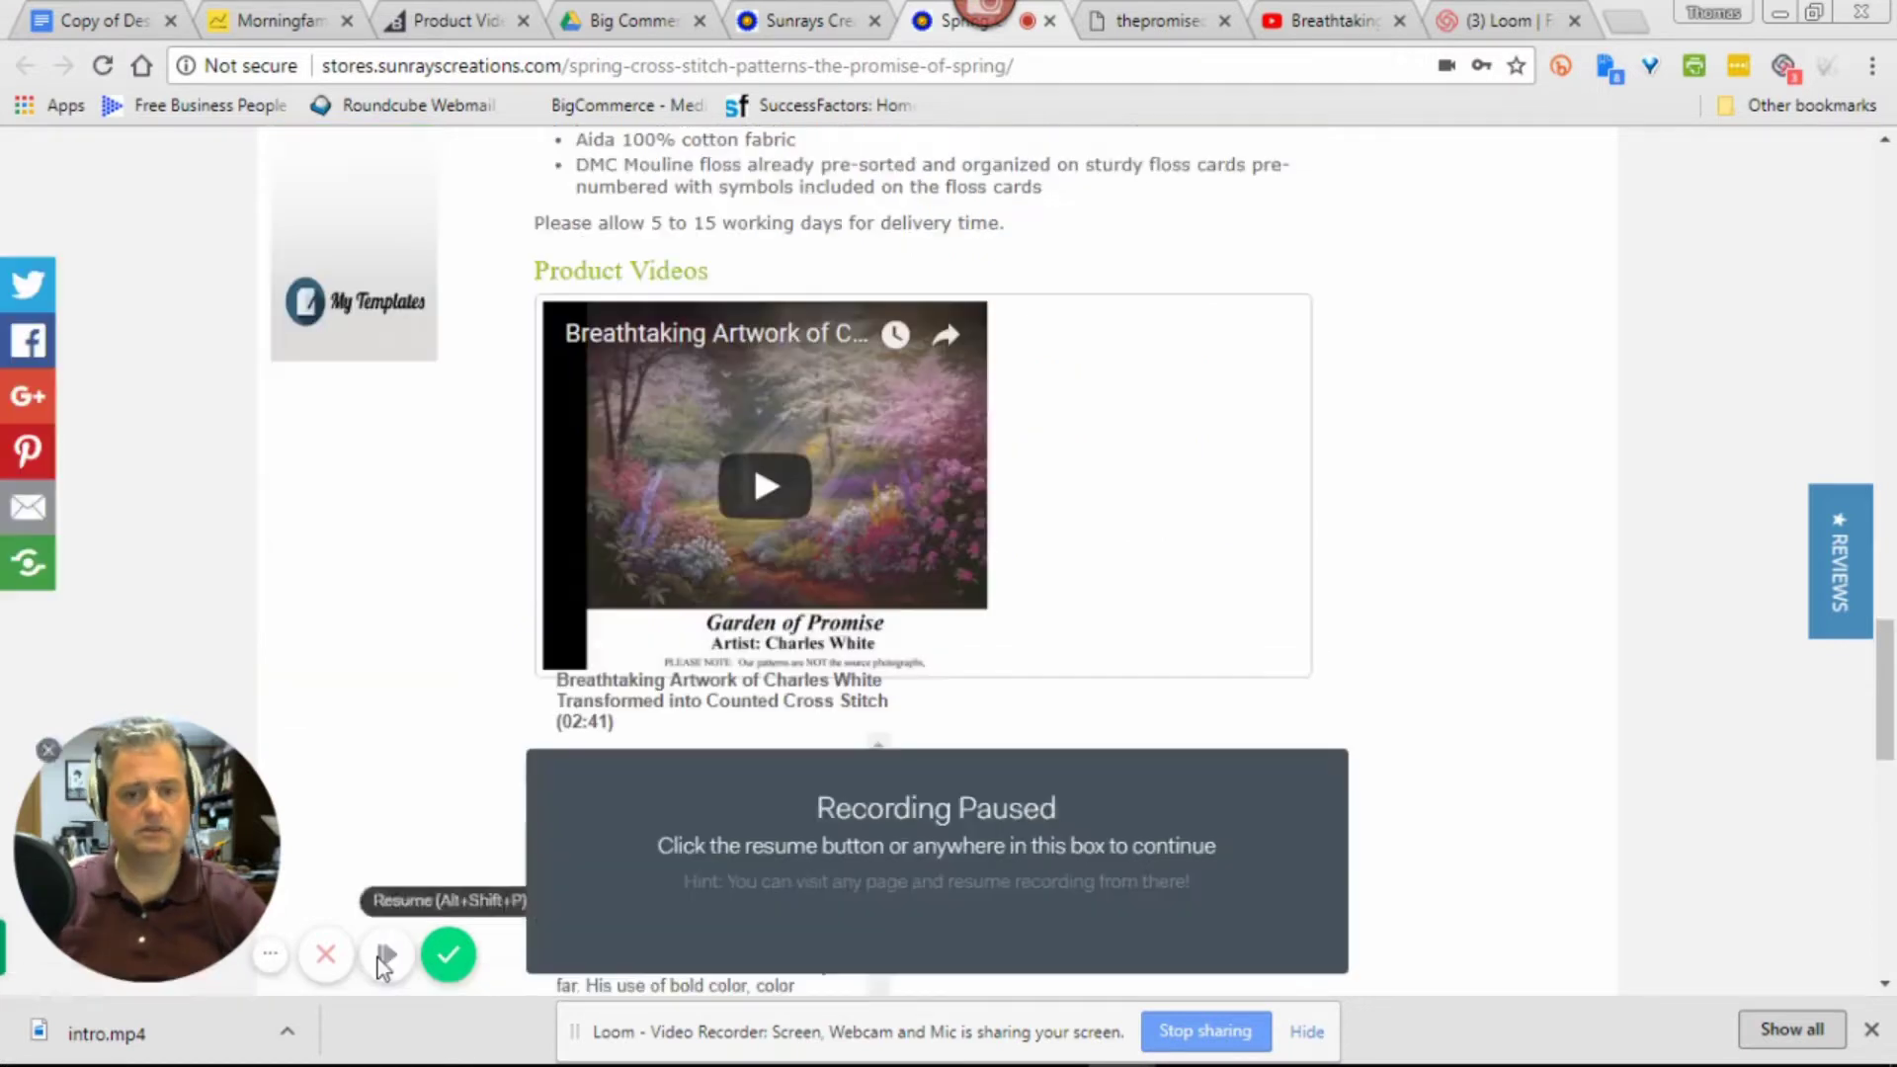
Play the embedded Charles White video past Still Spring Day, then pause it on Secluded Garden
left_click(385, 957)
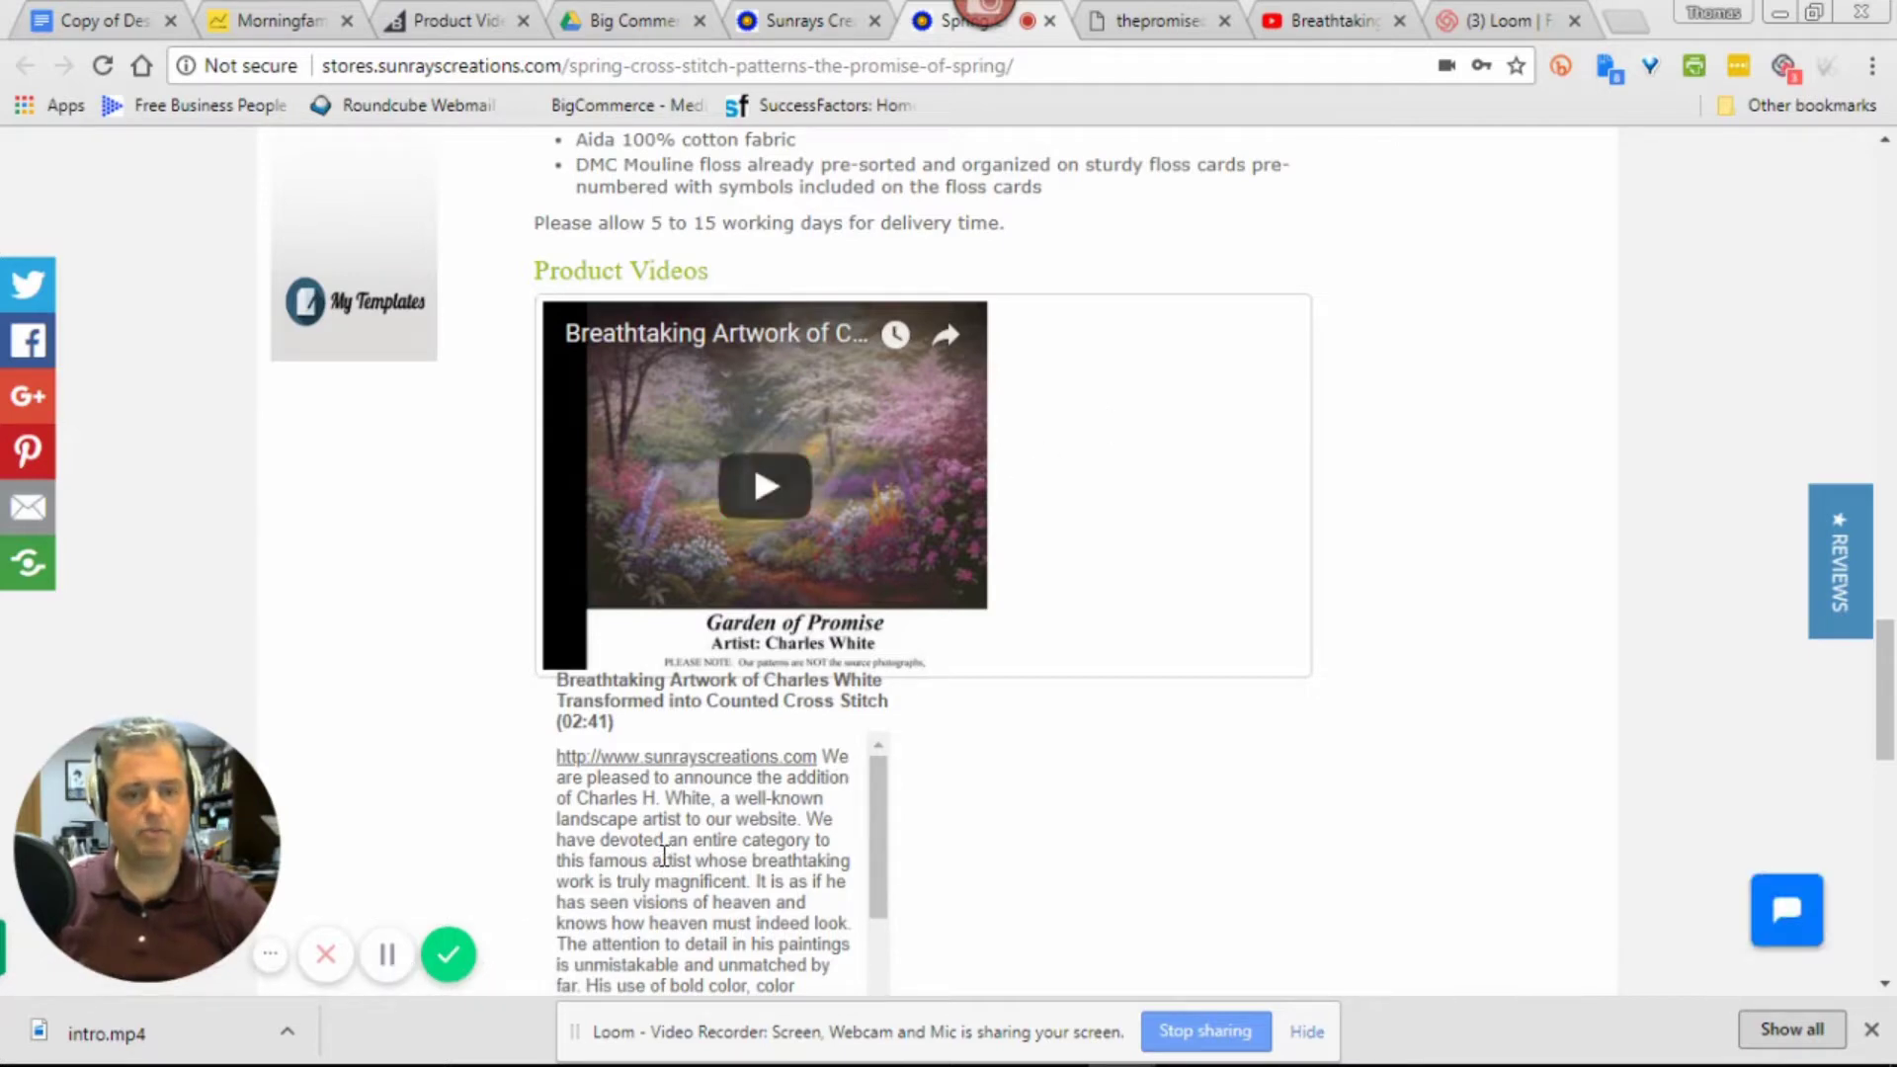
scroll(665, 856, "down", 3)
scroll(665, 856, "down", 3)
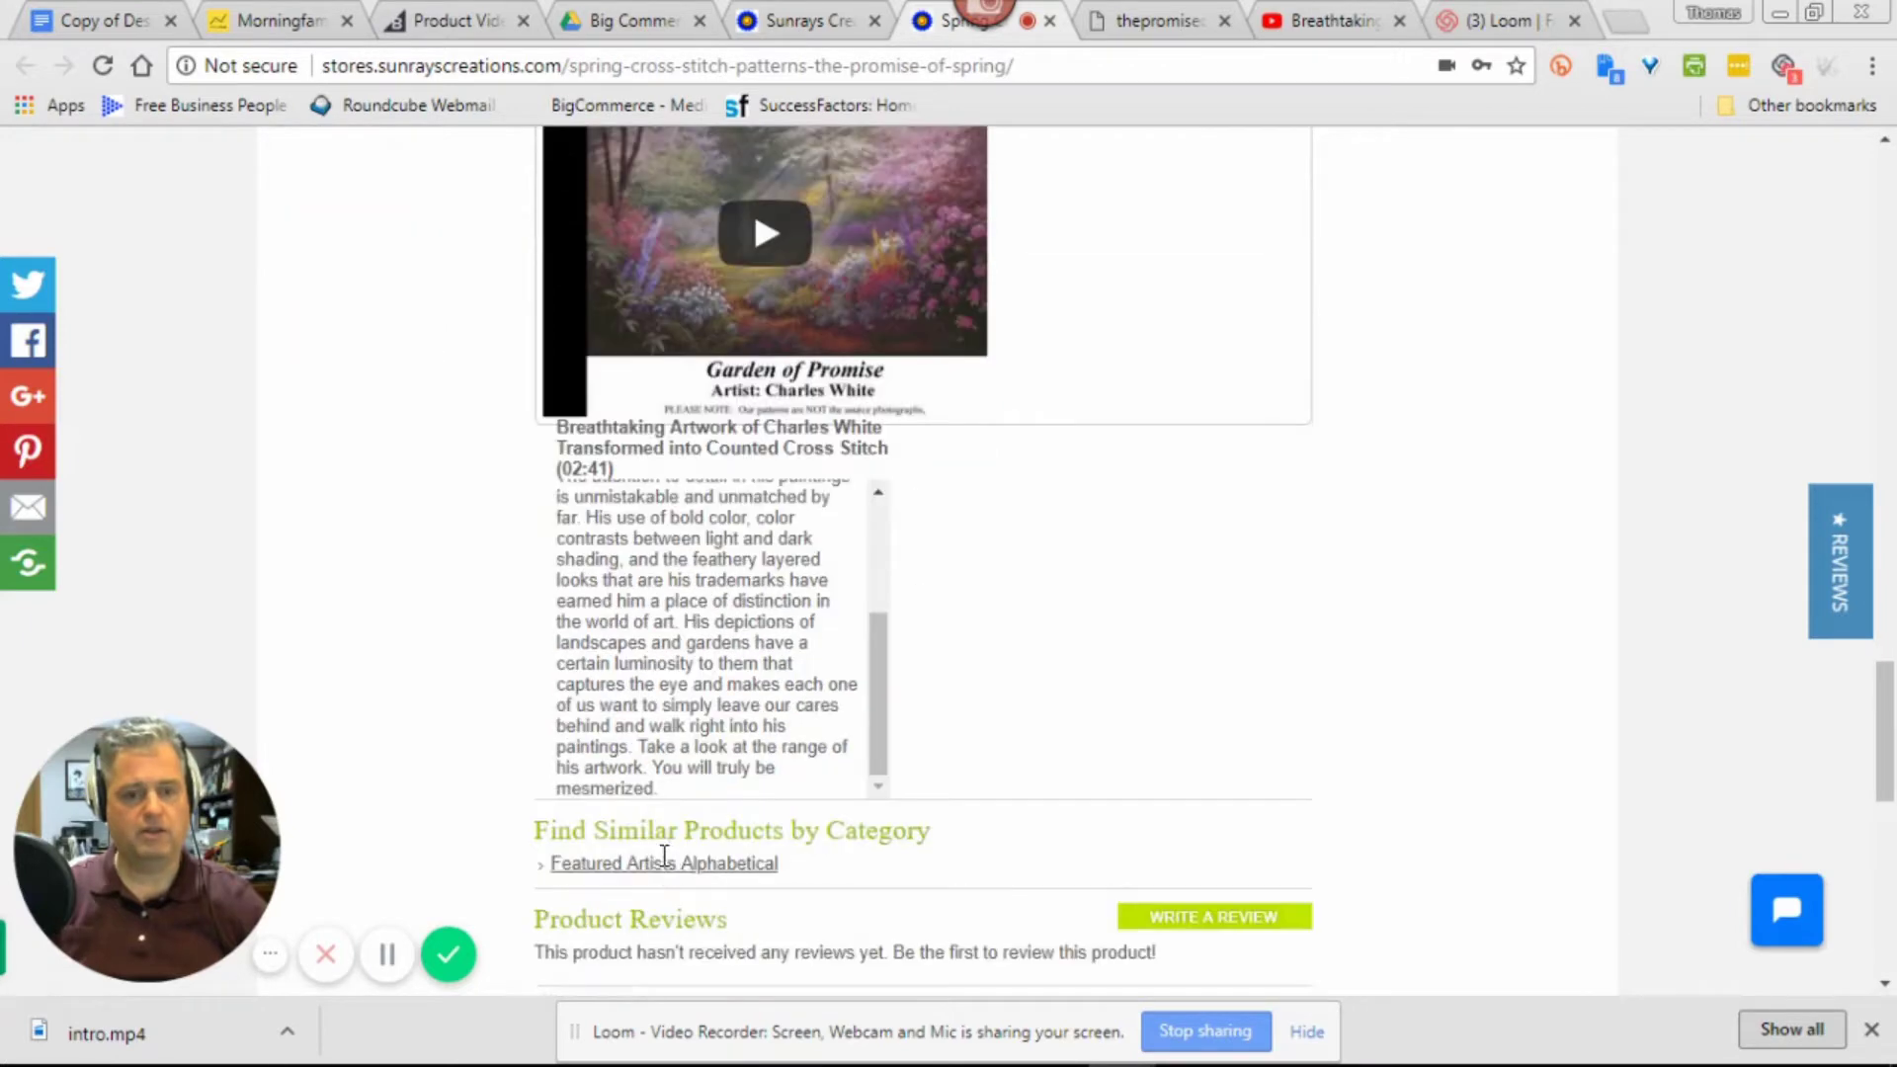
scroll(665, 865, "up", 3)
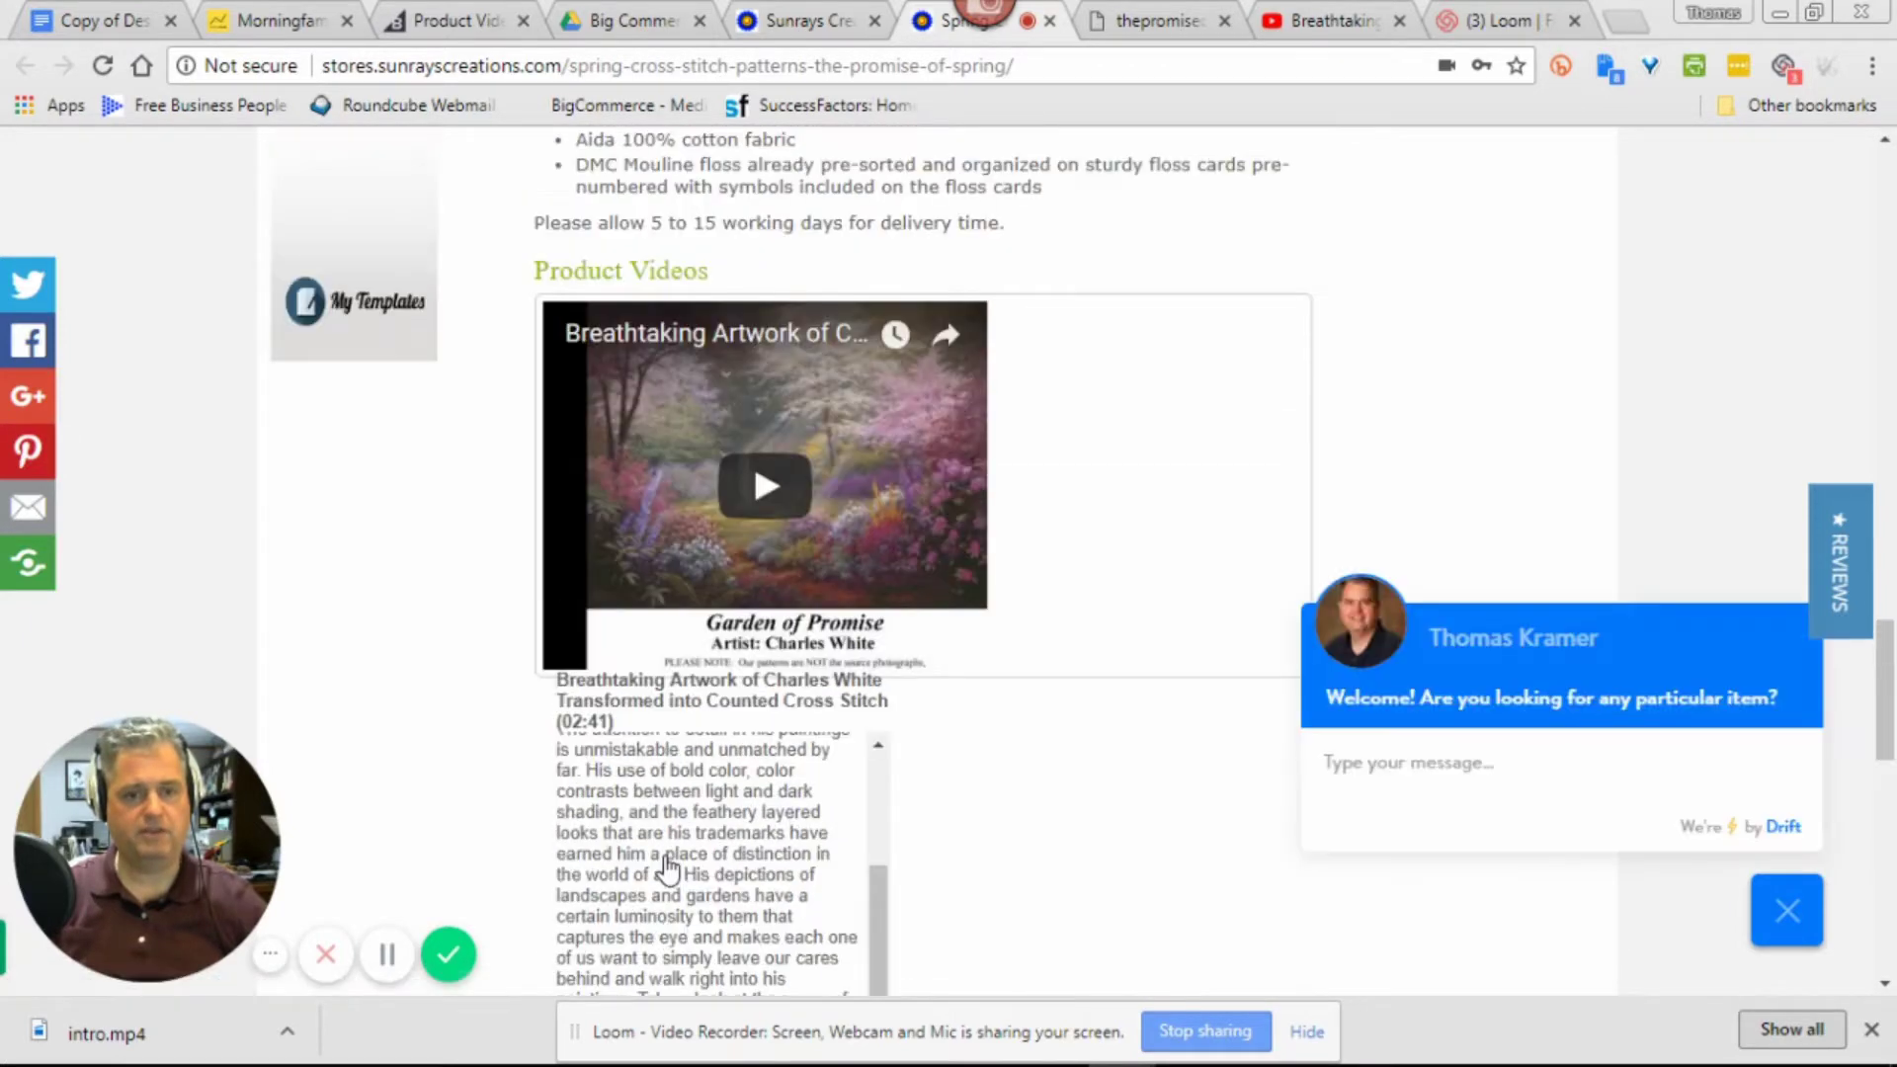
scroll(619, 843, "up", 3)
left_click(786, 504)
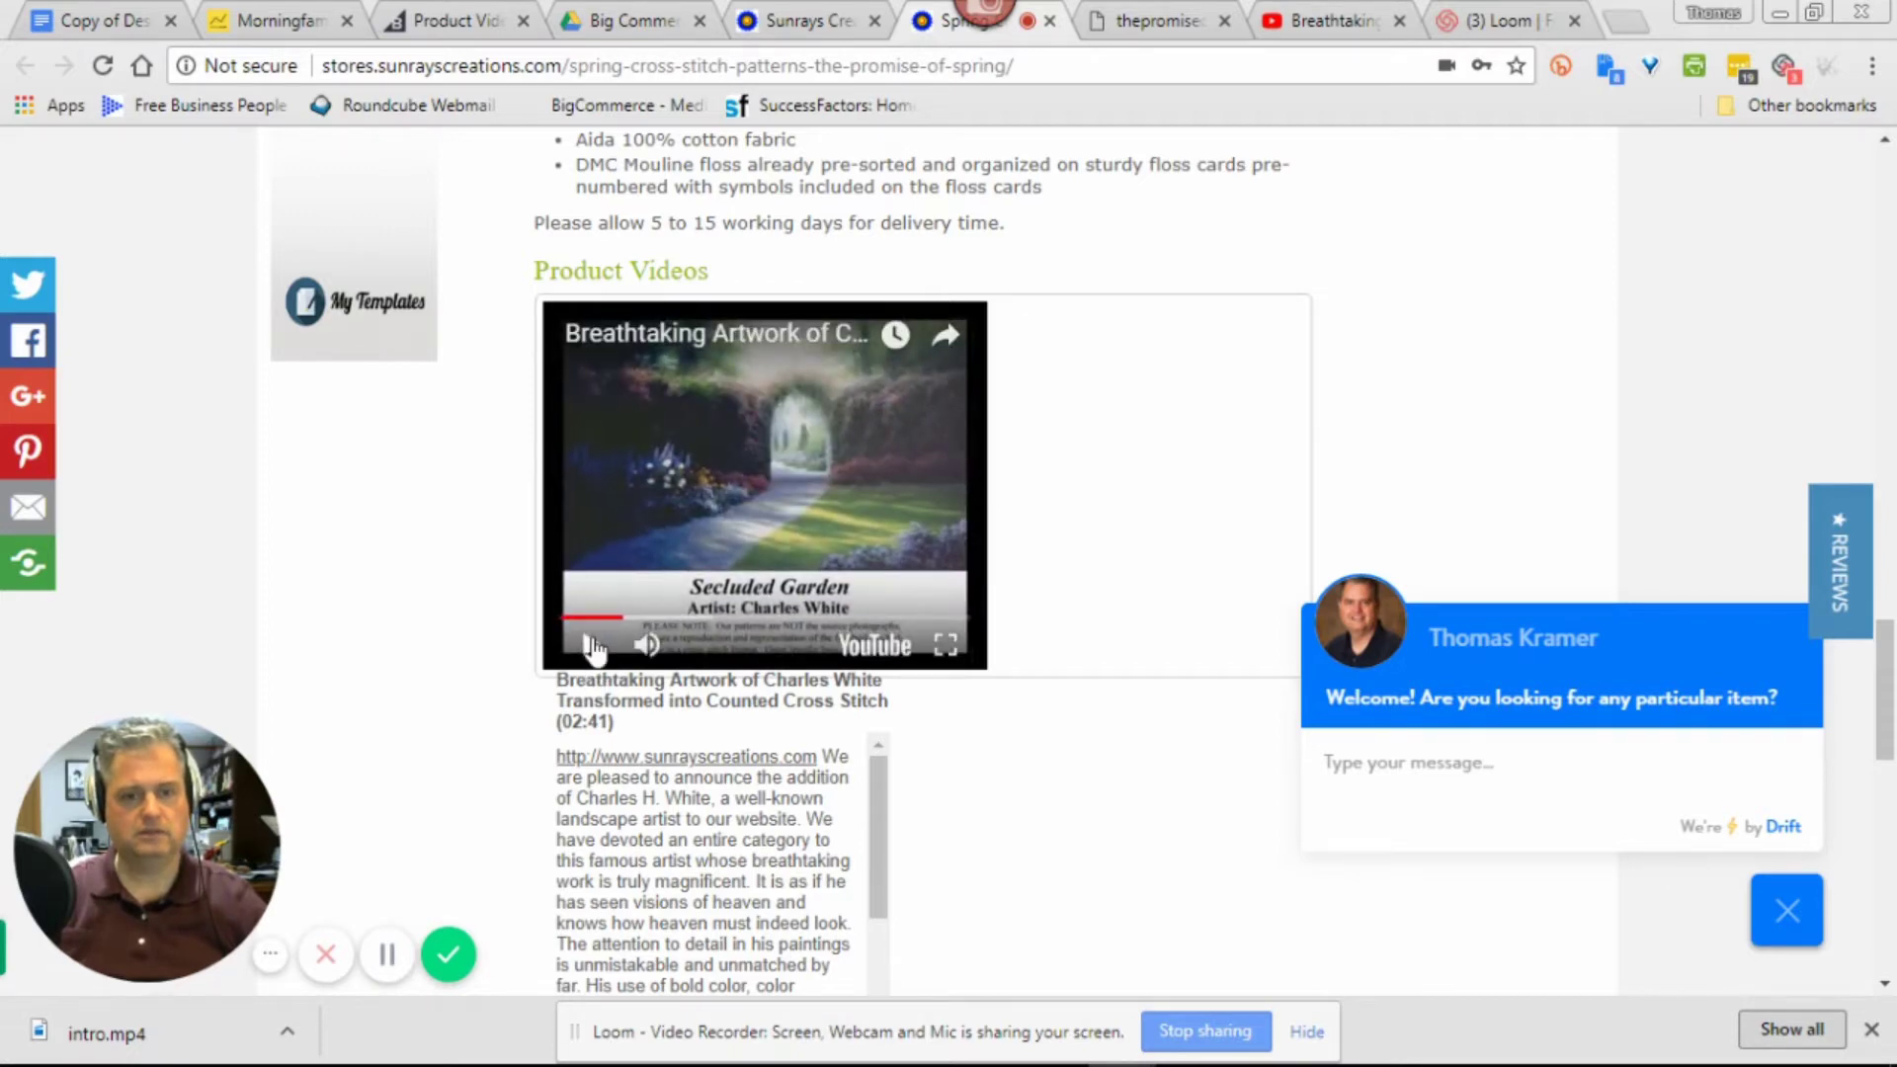
left_click(592, 647)
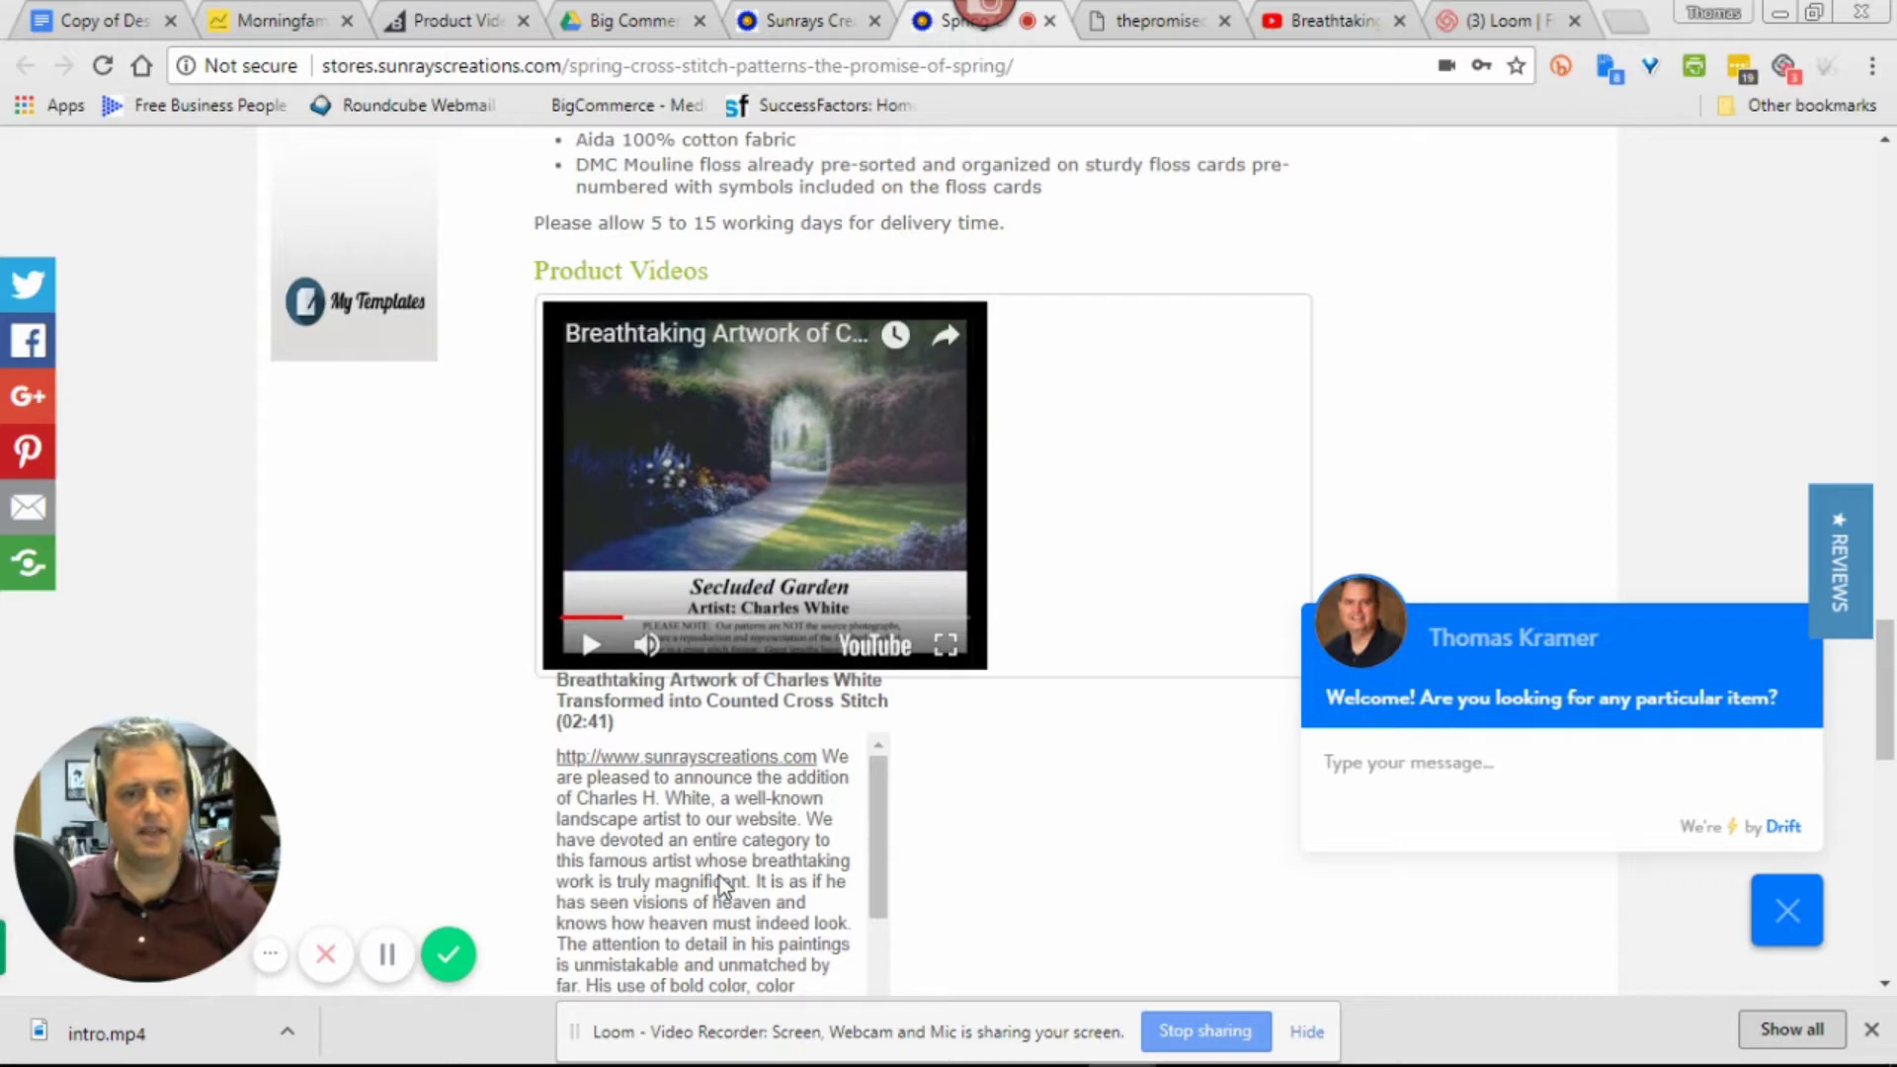